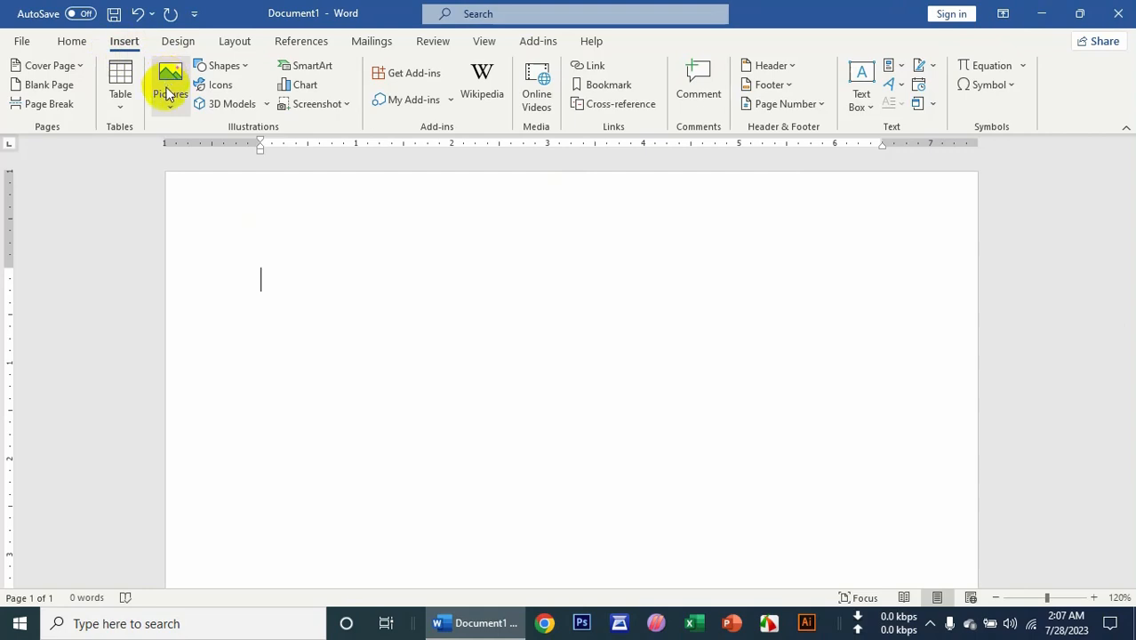
Step: Insert the portrait picture "DSC_4345 copy.jpg" from the Desktop folder on this device into the blank document
{"action": "left_click", "coordinate": [168, 108]}
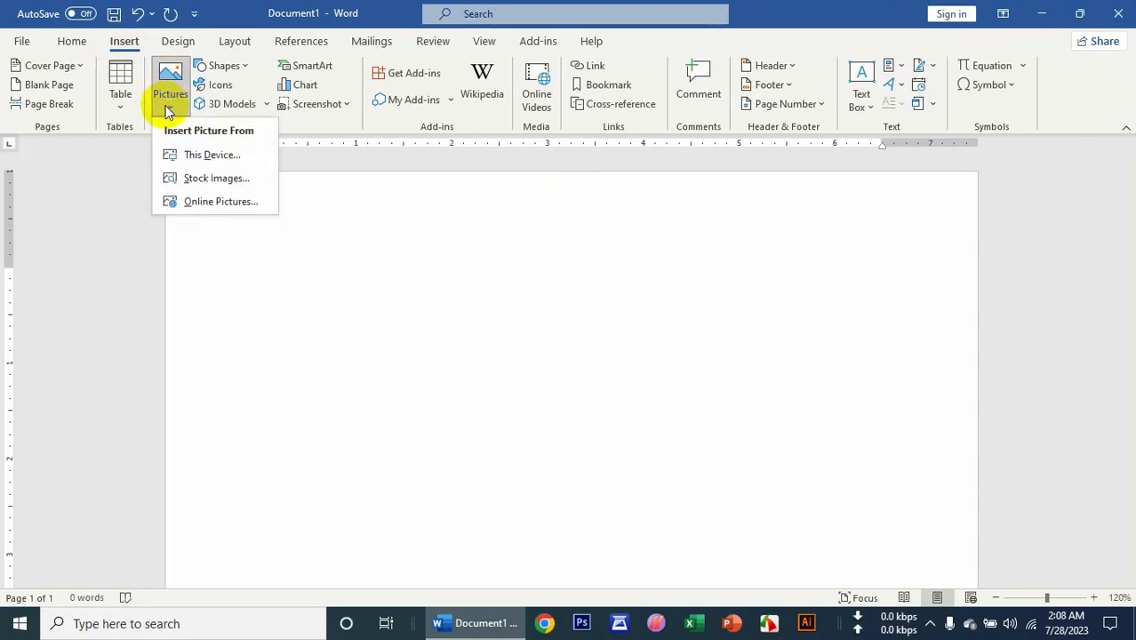
{"action": "left_click", "coordinate": [203, 156]}
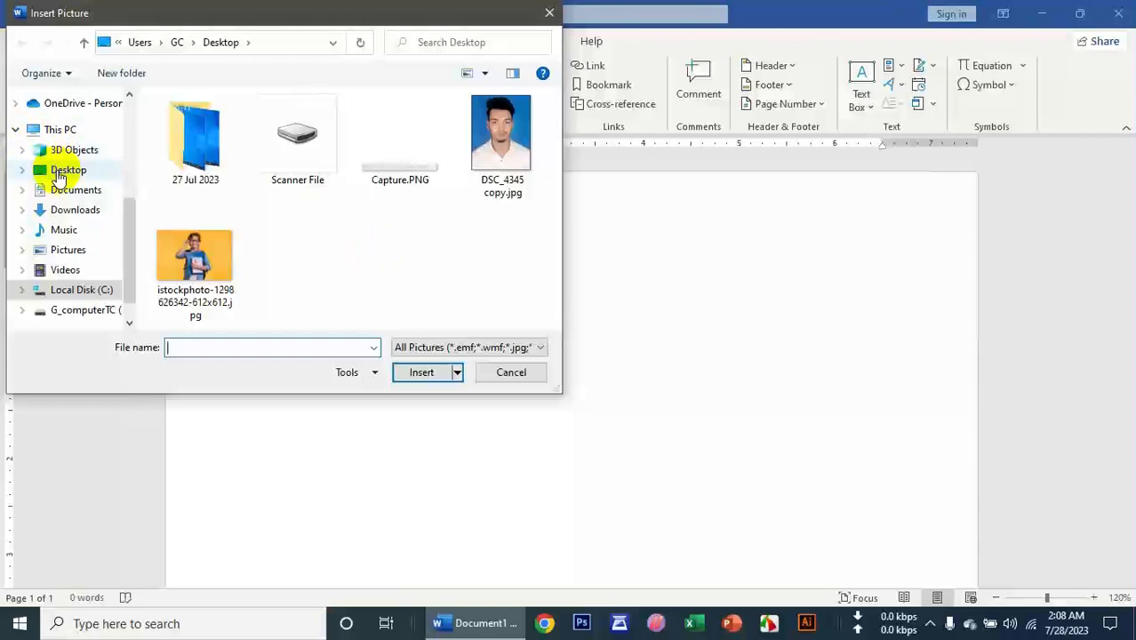
{"action": "left_click", "coordinate": [58, 173]}
{"action": "left_click", "coordinate": [485, 132]}
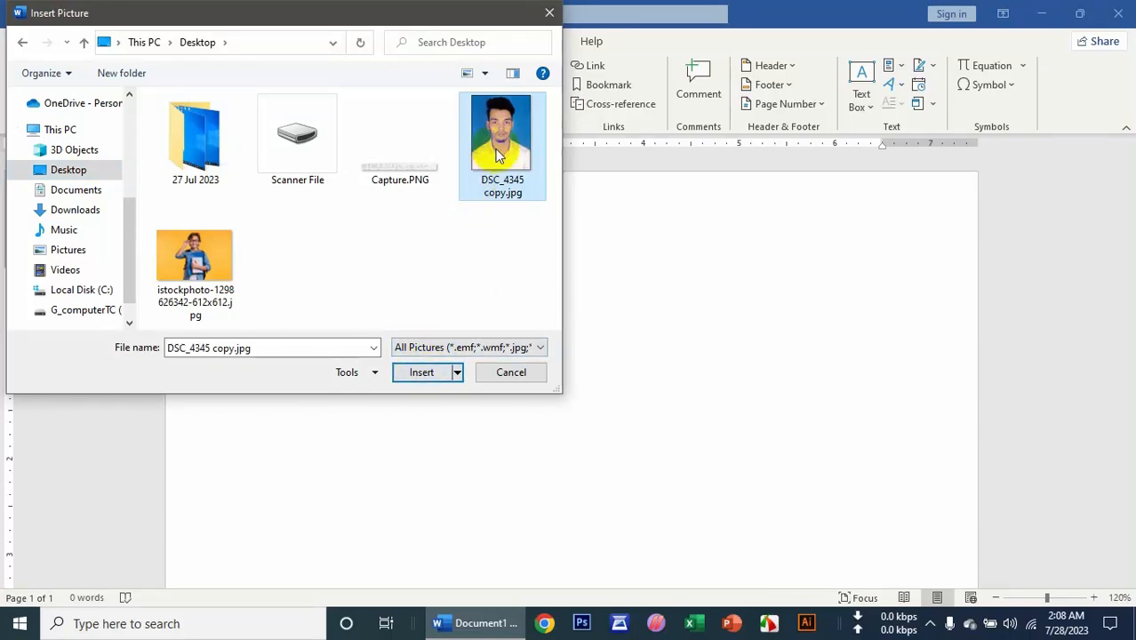
{"action": "left_click", "coordinate": [422, 372]}
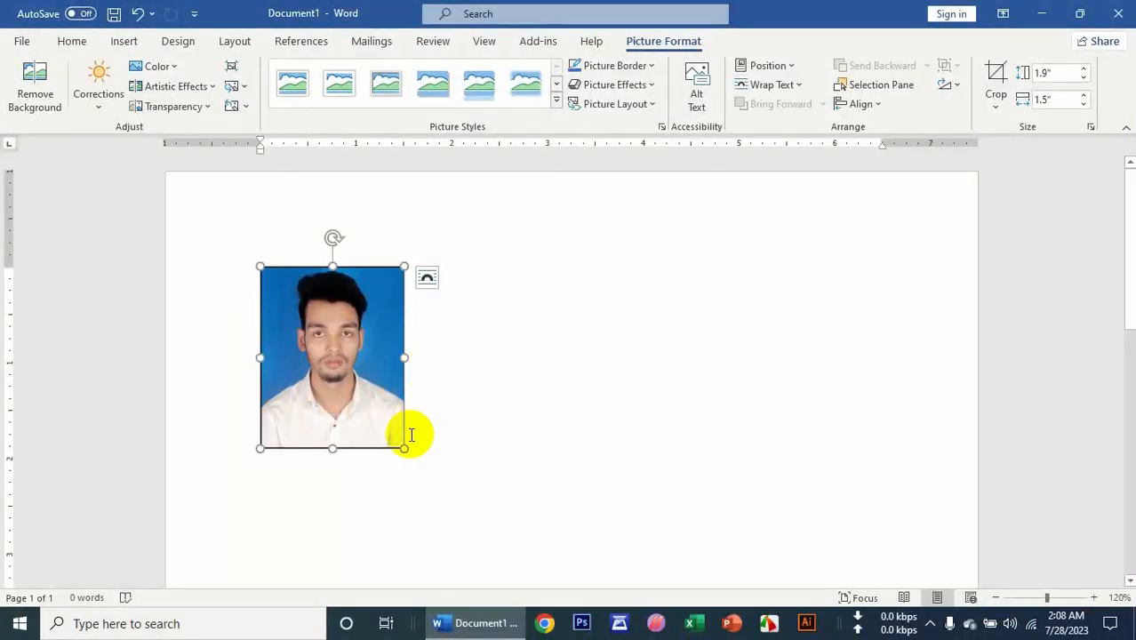
Step: Enlarge the inserted portrait proportionally to about 4.69" high and 3.7" wide
{"action": "left_click_drag", "start_coordinate": [402, 446], "coordinate": [613, 509]}
{"action": "scroll", "coordinate": [613, 506], "scroll_direction": "down", "scroll_amount": 2}
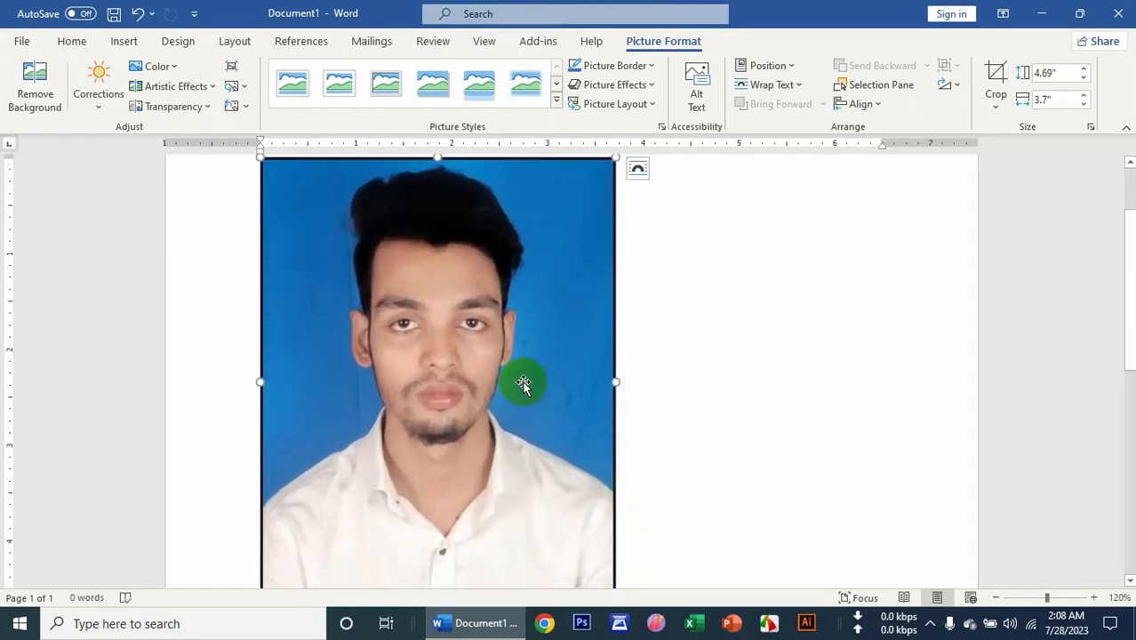
{"action": "scroll", "coordinate": [523, 384], "scroll_direction": "down", "scroll_amount": 1, "text": "ctrl"}
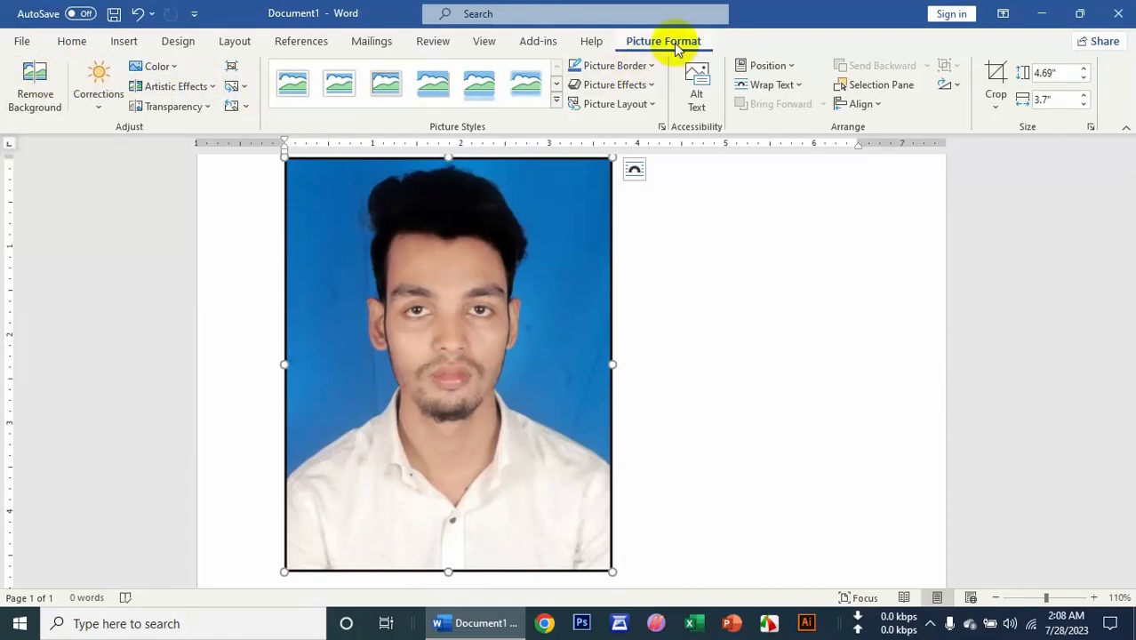
{"action": "left_click", "coordinate": [695, 271]}
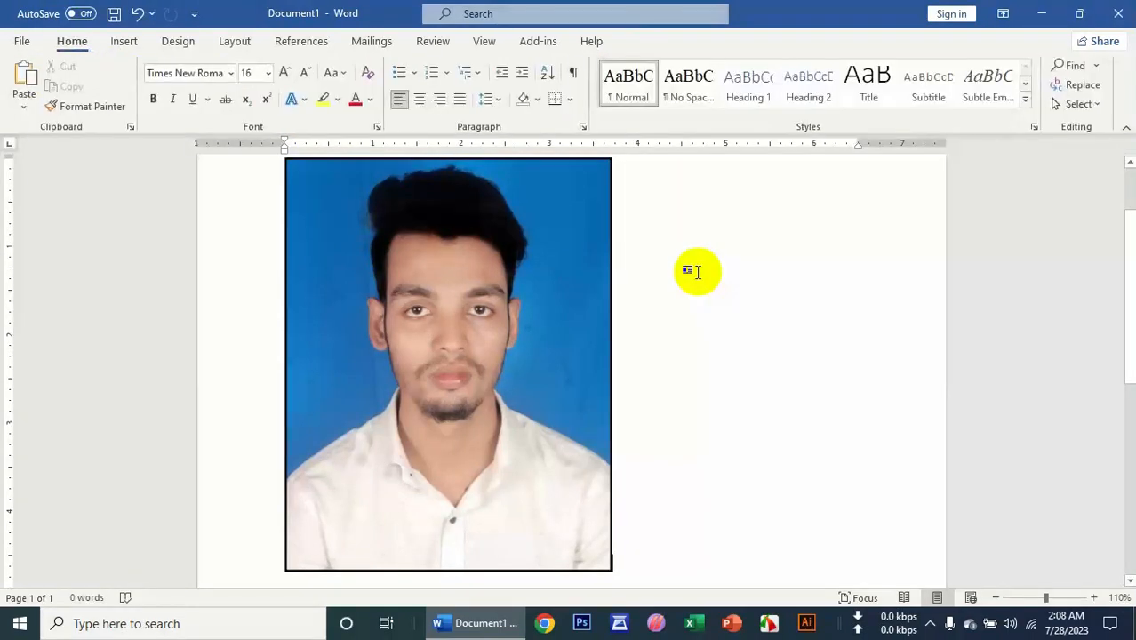
Step: Start Remove Background on the portrait and mark the white shirt, including its sleeve edge, as an area to keep
{"action": "left_click", "coordinate": [558, 241]}
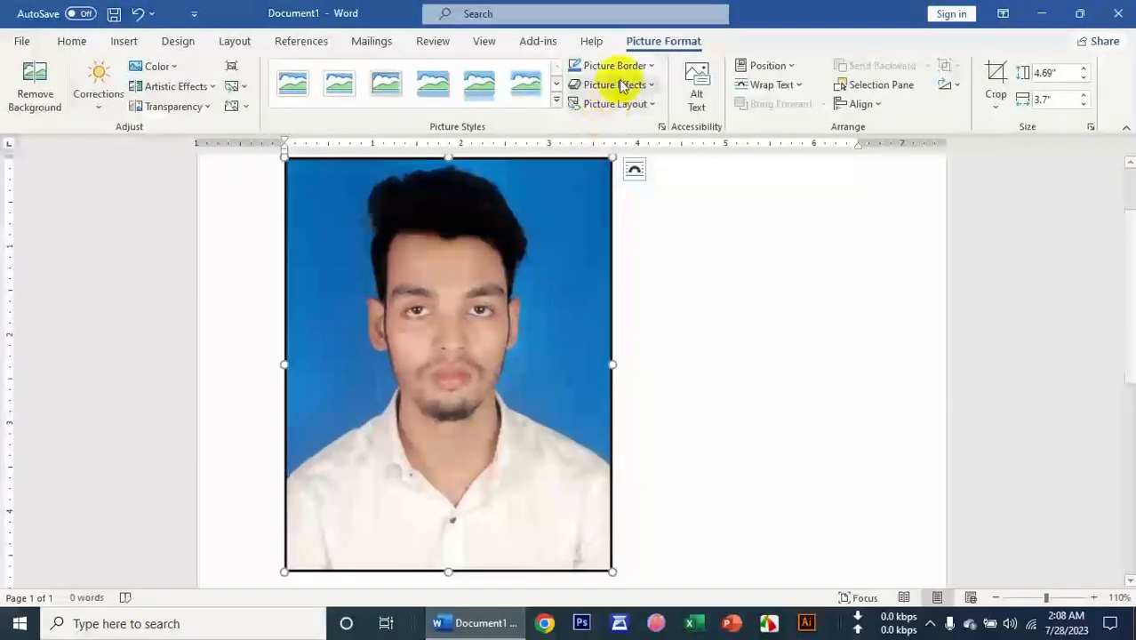
{"action": "left_click", "coordinate": [46, 87]}
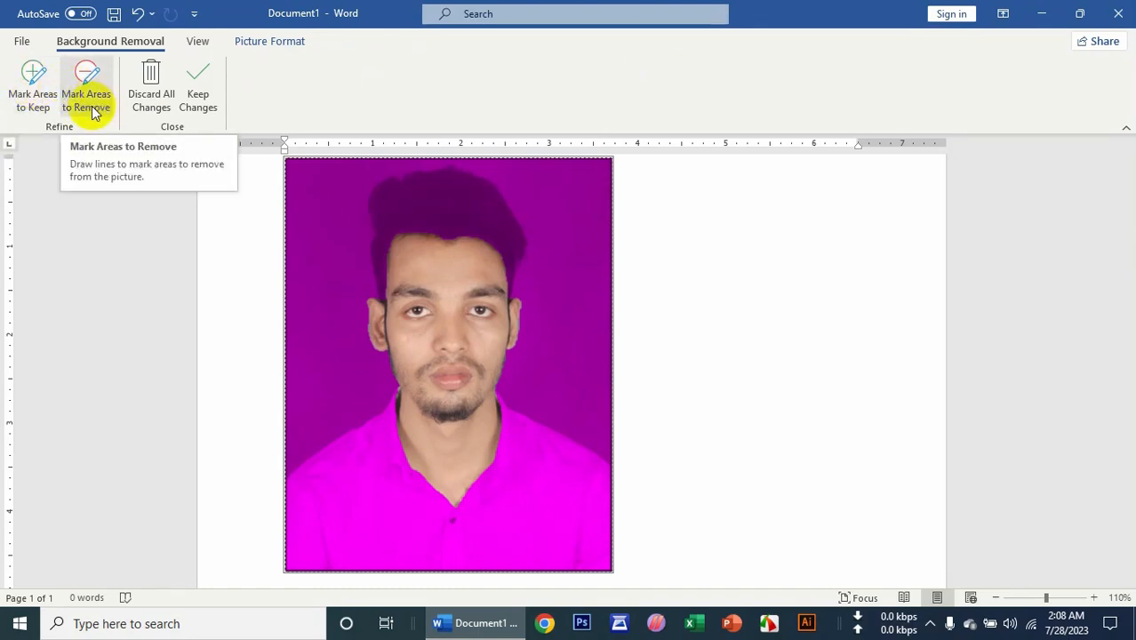
{"action": "left_click", "coordinate": [23, 100]}
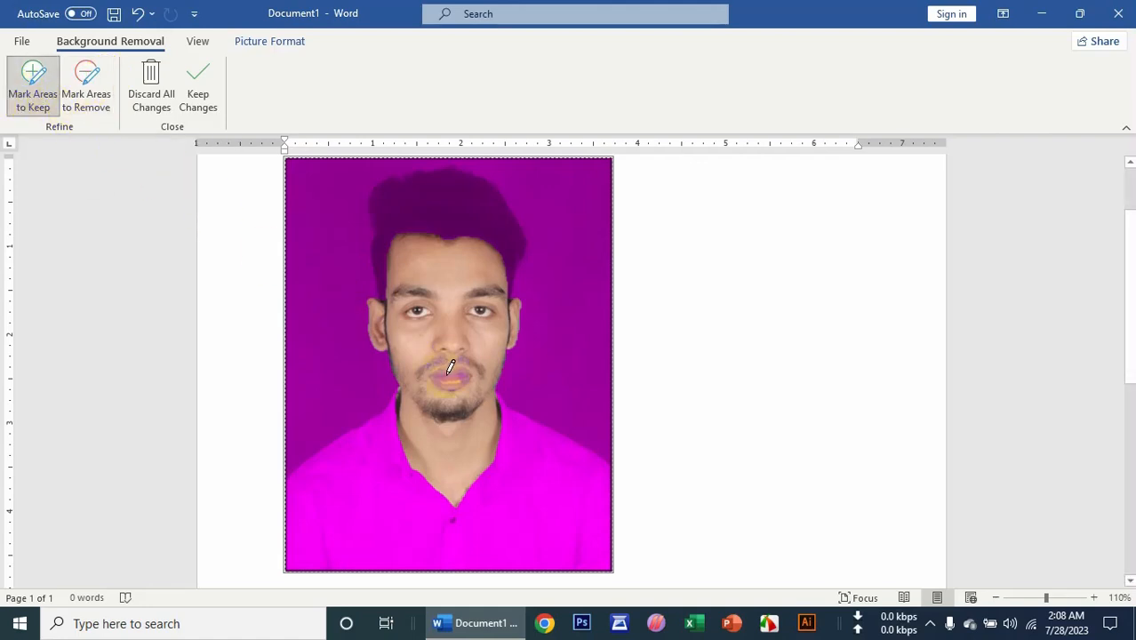
{"action": "mouse_move", "coordinate": [389, 460]}
{"action": "left_mouse_down"}
{"action": "mouse_move", "coordinate": [378, 442]}
{"action": "mouse_move", "coordinate": [355, 449]}
{"action": "mouse_move", "coordinate": [311, 498]}
{"action": "mouse_move", "coordinate": [588, 552]}
{"action": "mouse_move", "coordinate": [547, 439]}
{"action": "mouse_move", "coordinate": [393, 445]}
{"action": "mouse_move", "coordinate": [292, 469]}
{"action": "mouse_move", "coordinate": [291, 533]}
{"action": "mouse_move", "coordinate": [533, 571]}
{"action": "mouse_move", "coordinate": [614, 497]}
{"action": "mouse_move", "coordinate": [585, 540]}
{"action": "mouse_move", "coordinate": [525, 553]}
{"action": "left_mouse_up"}
{"action": "left_click_drag", "start_coordinate": [615, 501], "coordinate": [591, 564]}
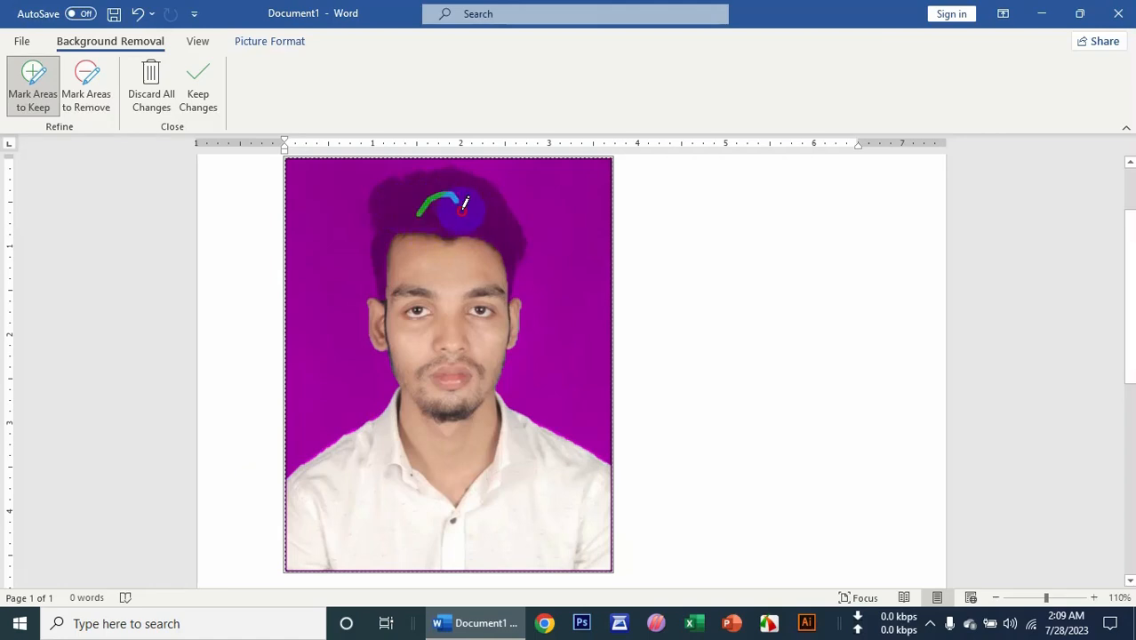
Step: Mark the whole of the man's dark hair as an area to keep in the background removal
{"action": "left_click_drag", "start_coordinate": [488, 197], "coordinate": [488, 213]}
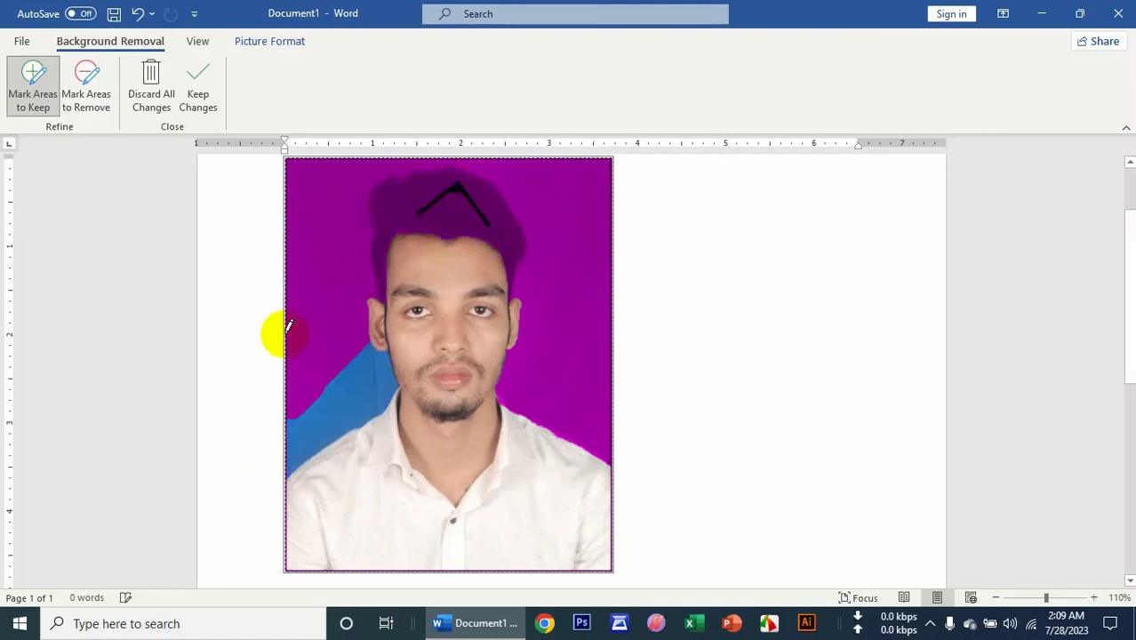
{"action": "left_click_drag", "start_coordinate": [397, 200], "coordinate": [438, 238]}
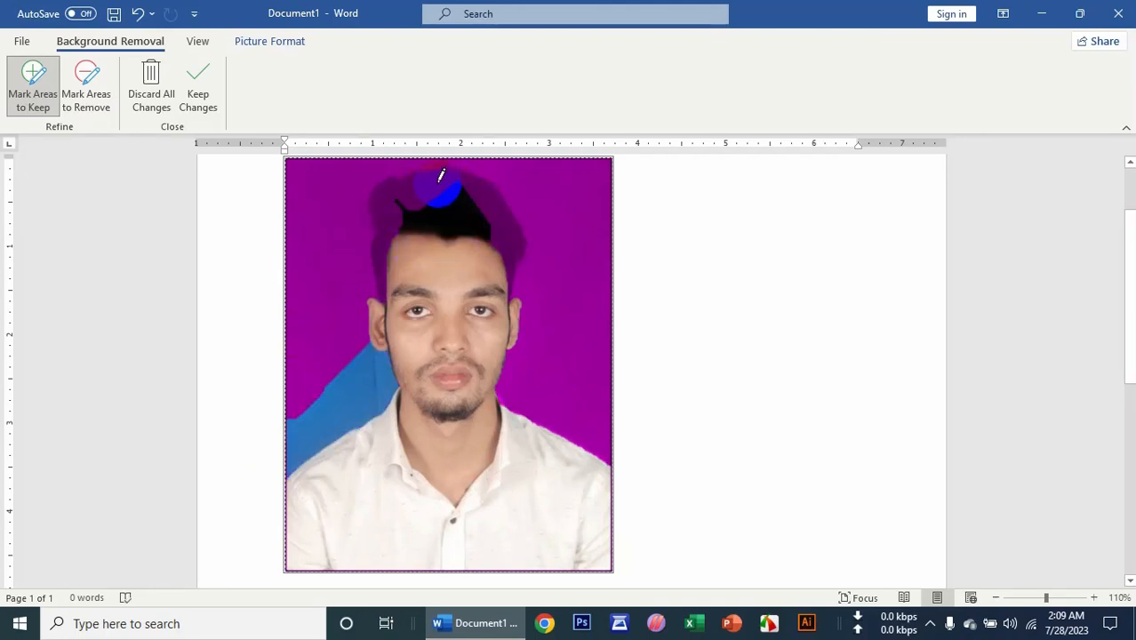
{"action": "left_click_drag", "start_coordinate": [500, 196], "coordinate": [503, 289]}
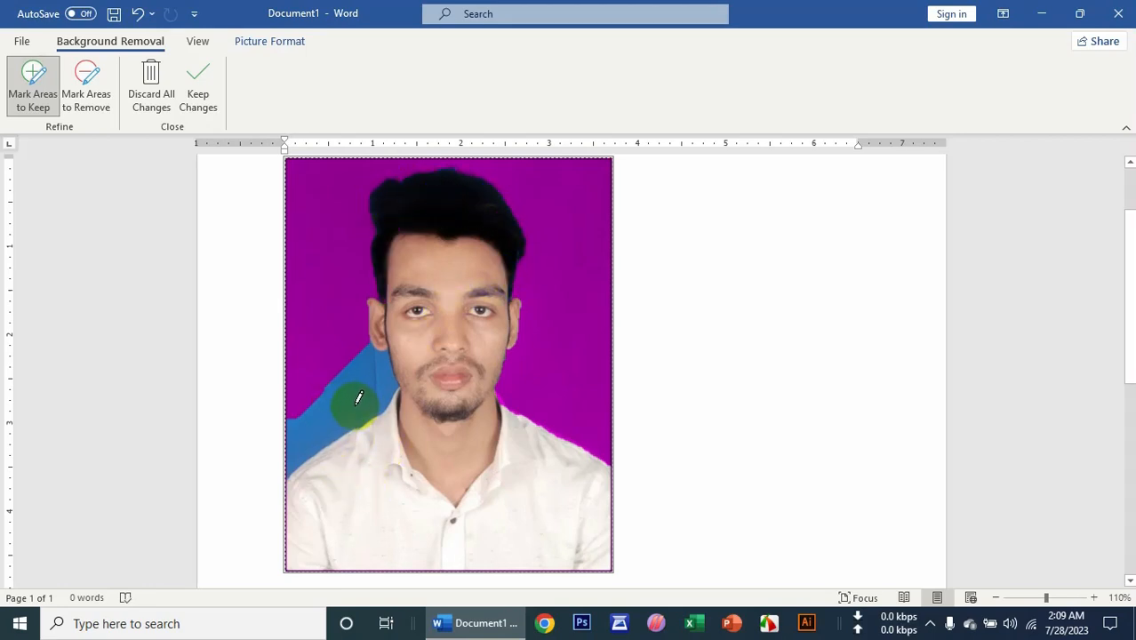
Step: Mark the leftover blue patch above the shoulder as an area to remove and keep the background removal changes
{"action": "left_click", "coordinate": [78, 100]}
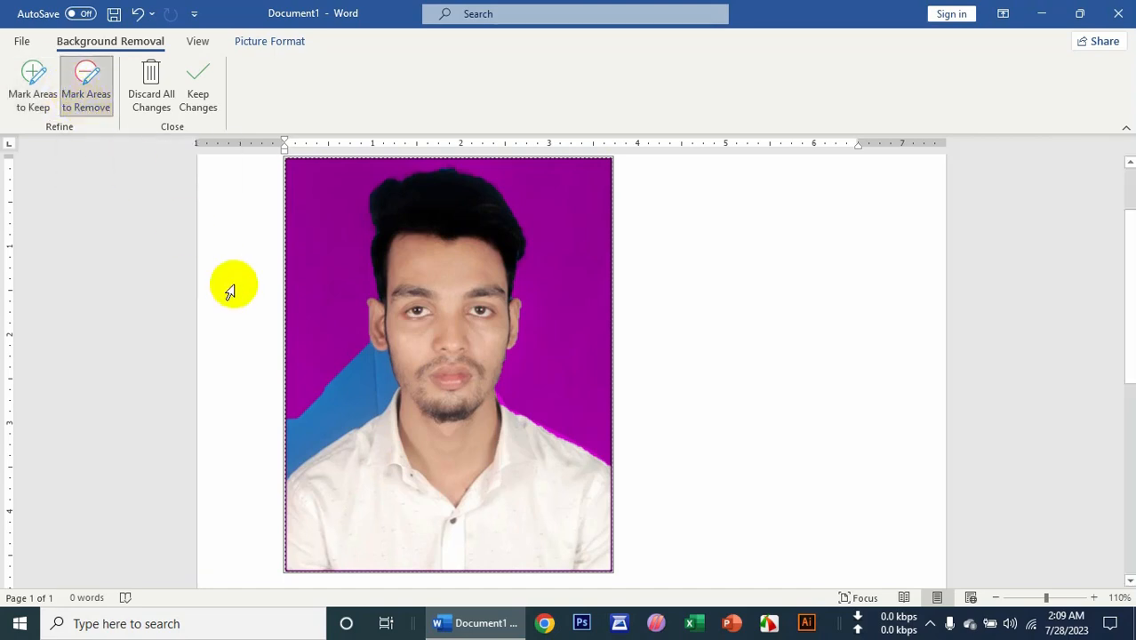
{"action": "left_click_drag", "start_coordinate": [300, 431], "coordinate": [298, 433]}
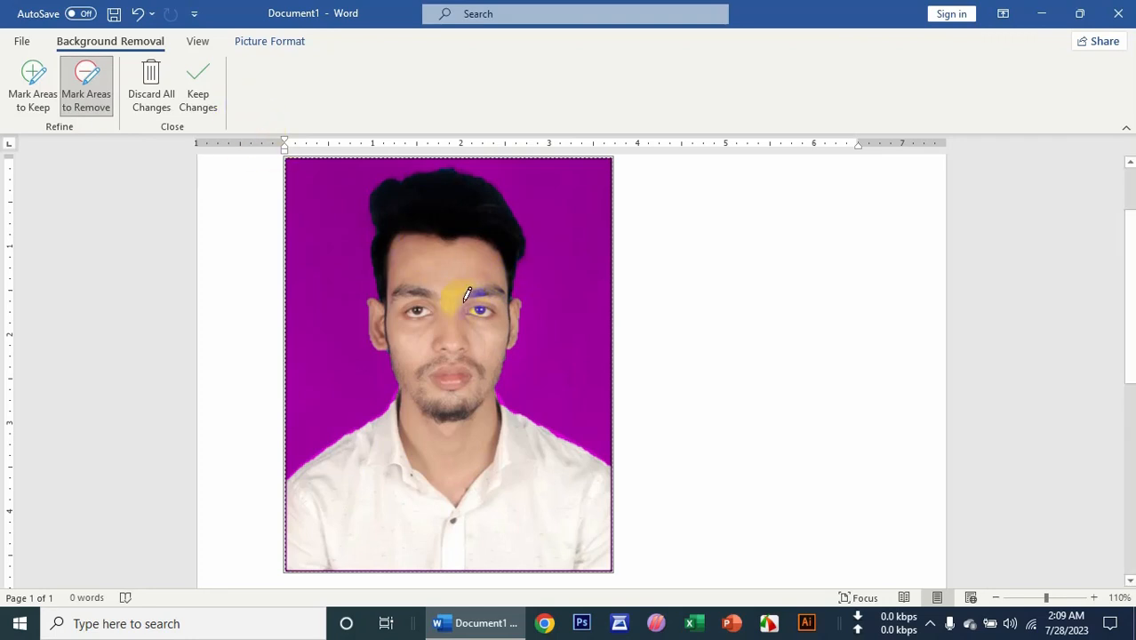
{"action": "scroll", "coordinate": [460, 299], "scroll_direction": "down", "scroll_amount": 4}
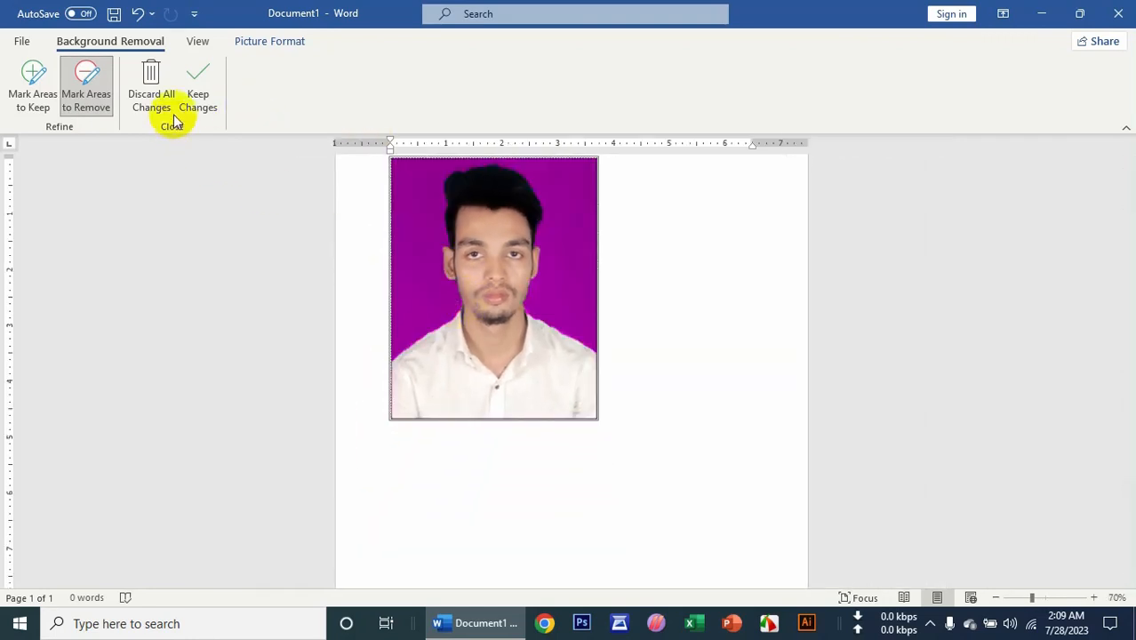
{"action": "left_click", "coordinate": [198, 99]}
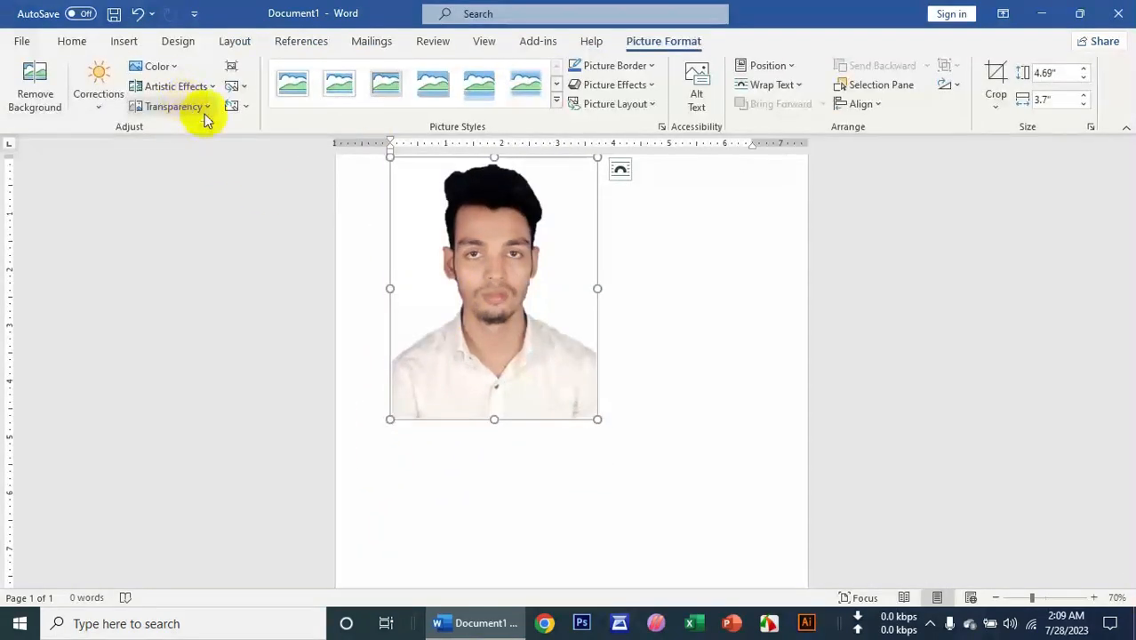
Step: Reopen the portrait's background removal and keep its marked areas as they are
{"action": "left_click", "coordinate": [651, 467]}
{"action": "left_click", "coordinate": [469, 393]}
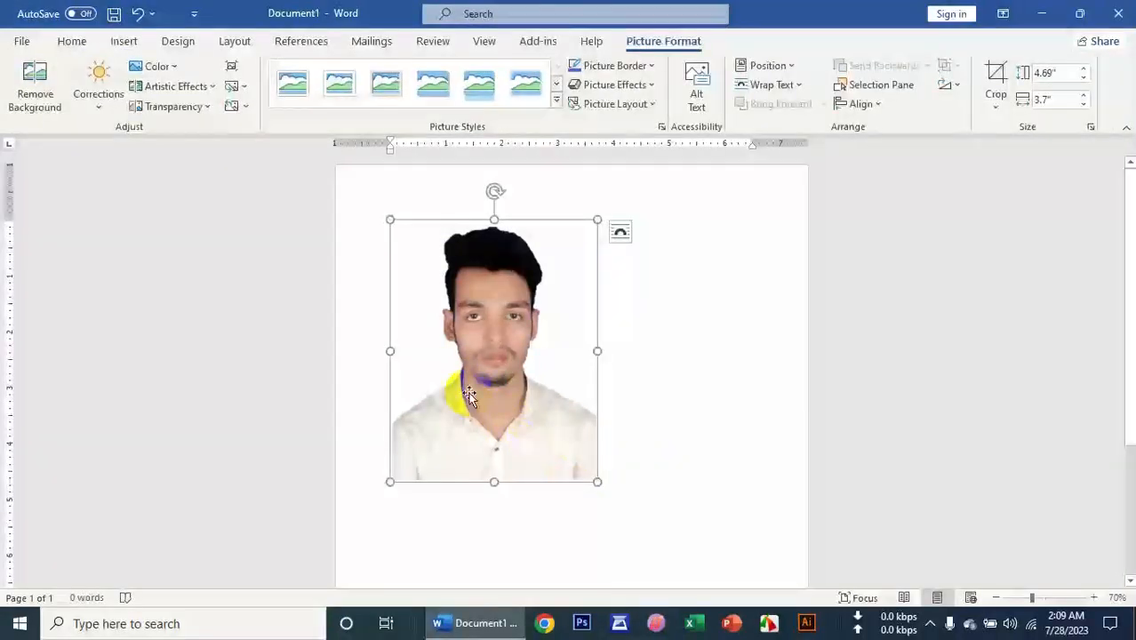
{"action": "left_click", "coordinate": [36, 89]}
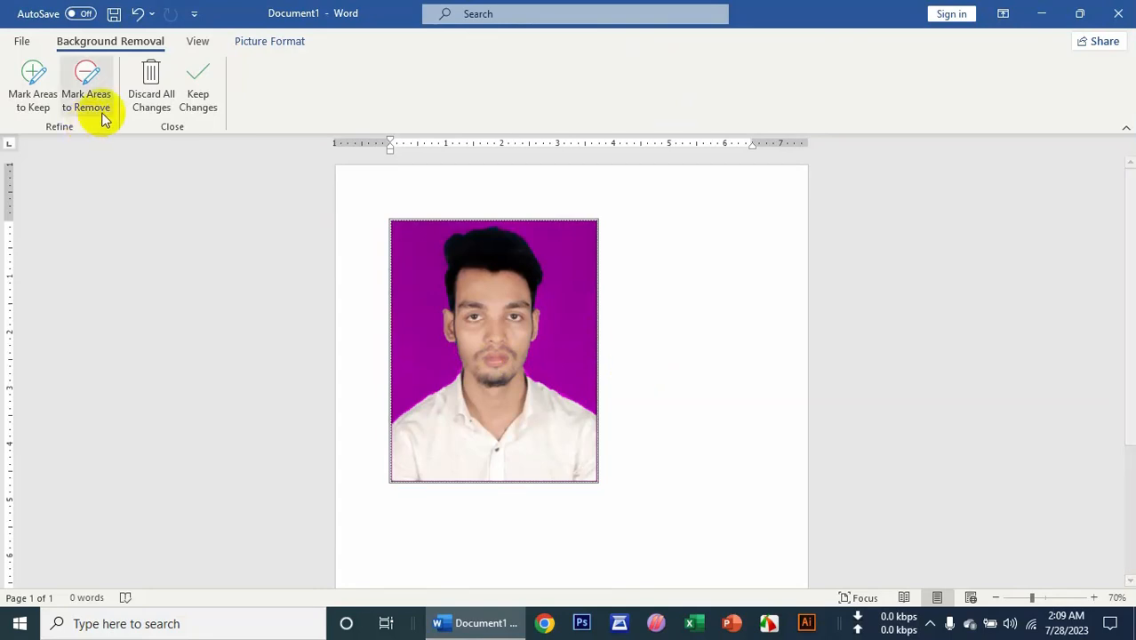
{"action": "left_click", "coordinate": [196, 89]}
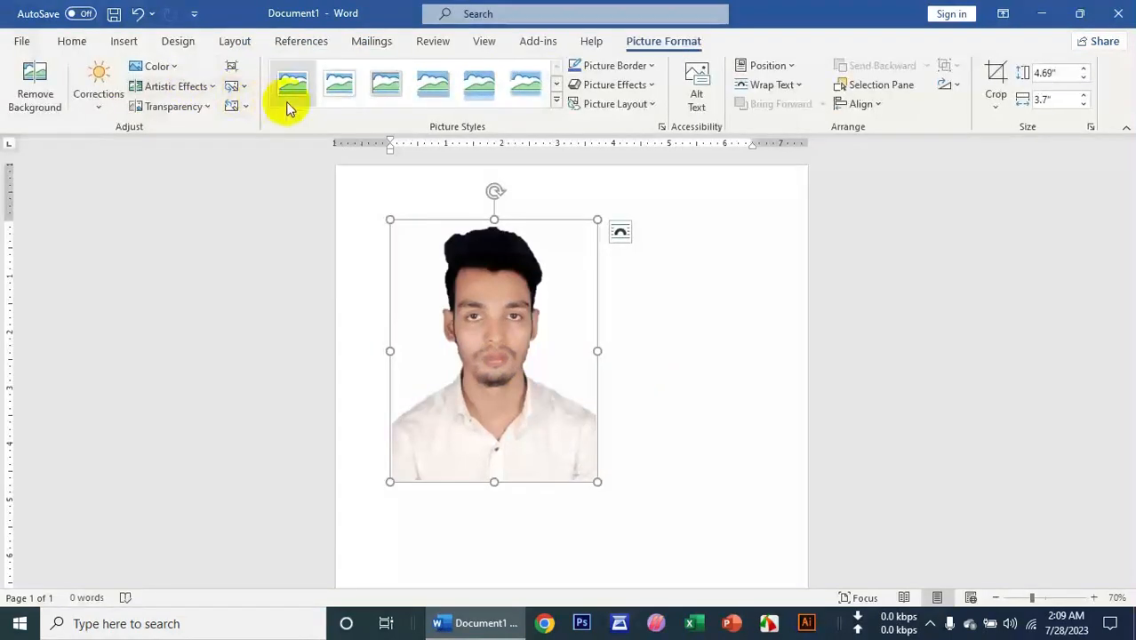
Step: Open the picture corrections options for the cut-out portrait
{"action": "left_click", "coordinate": [103, 102]}
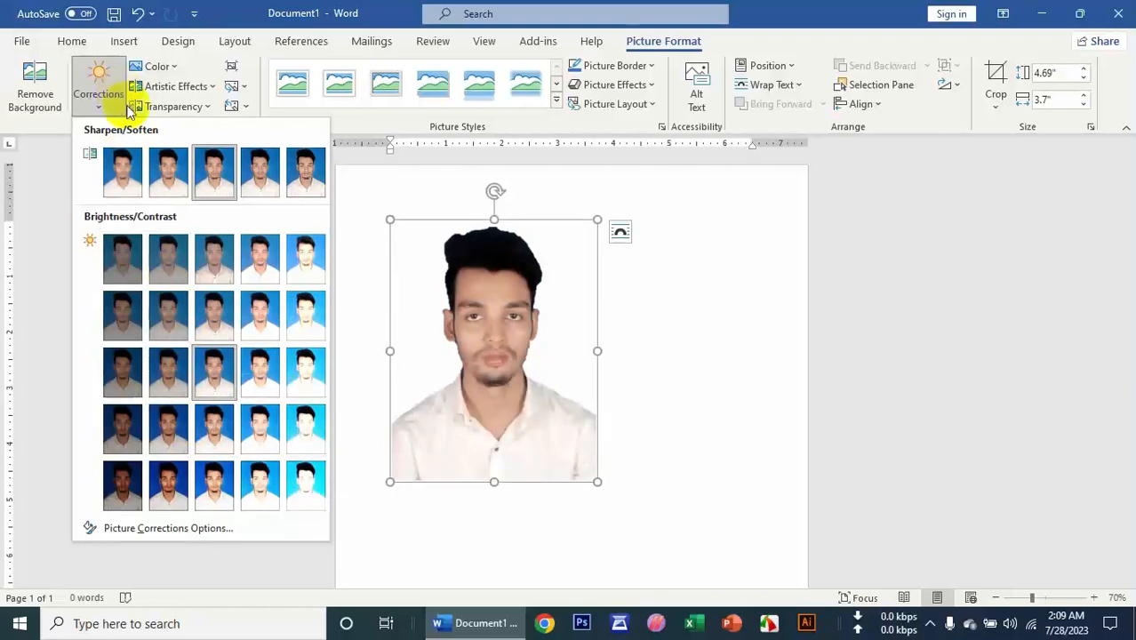
{"action": "left_click", "coordinate": [183, 529]}
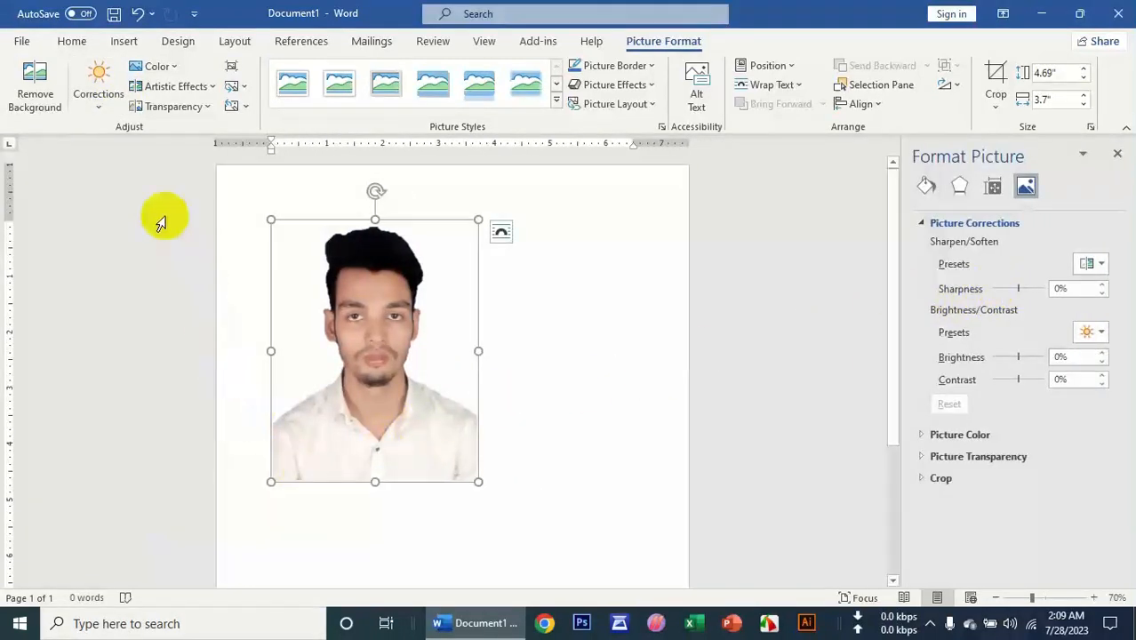
{"action": "left_click", "coordinate": [99, 93]}
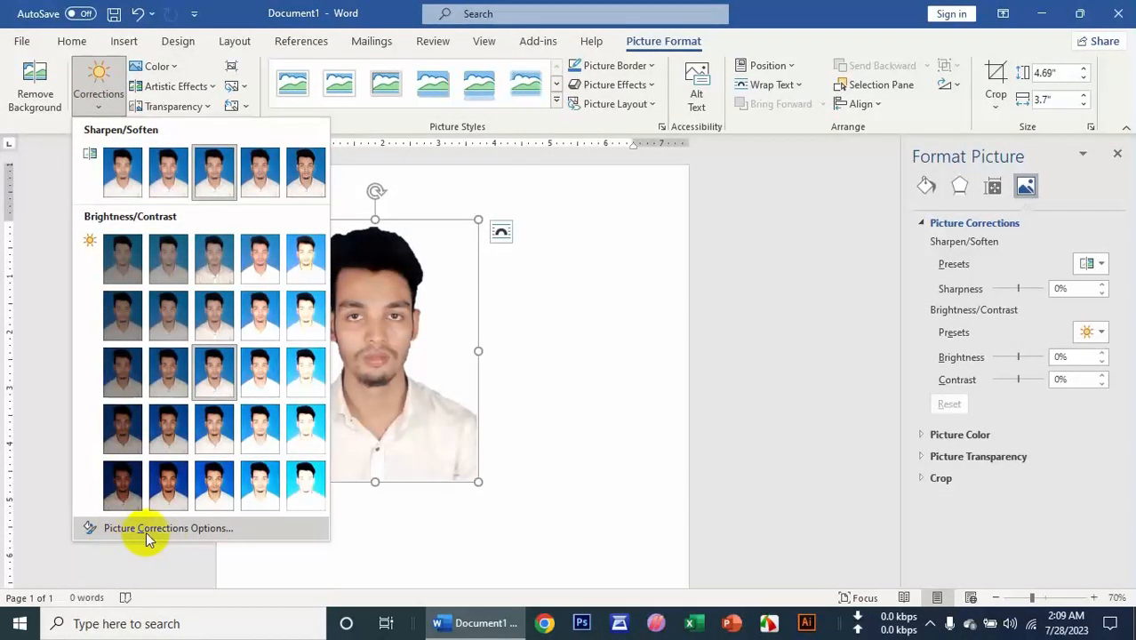
{"action": "left_click", "coordinate": [190, 531]}
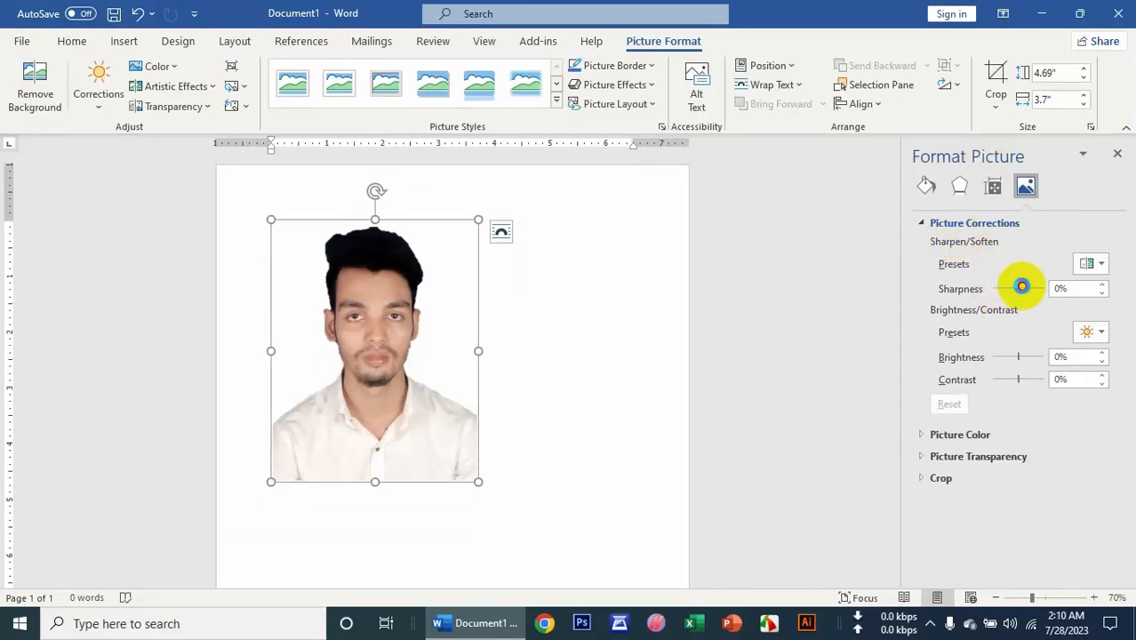
Step: Try adjusting the portrait's sharpness, 2% brightness and 4% contrast, and reset the picture corrections
{"action": "mouse_move", "coordinate": [1019, 287]}
{"action": "left_mouse_down"}
{"action": "mouse_move", "coordinate": [1043, 284]}
{"action": "mouse_move", "coordinate": [1018, 290]}
{"action": "left_mouse_up"}
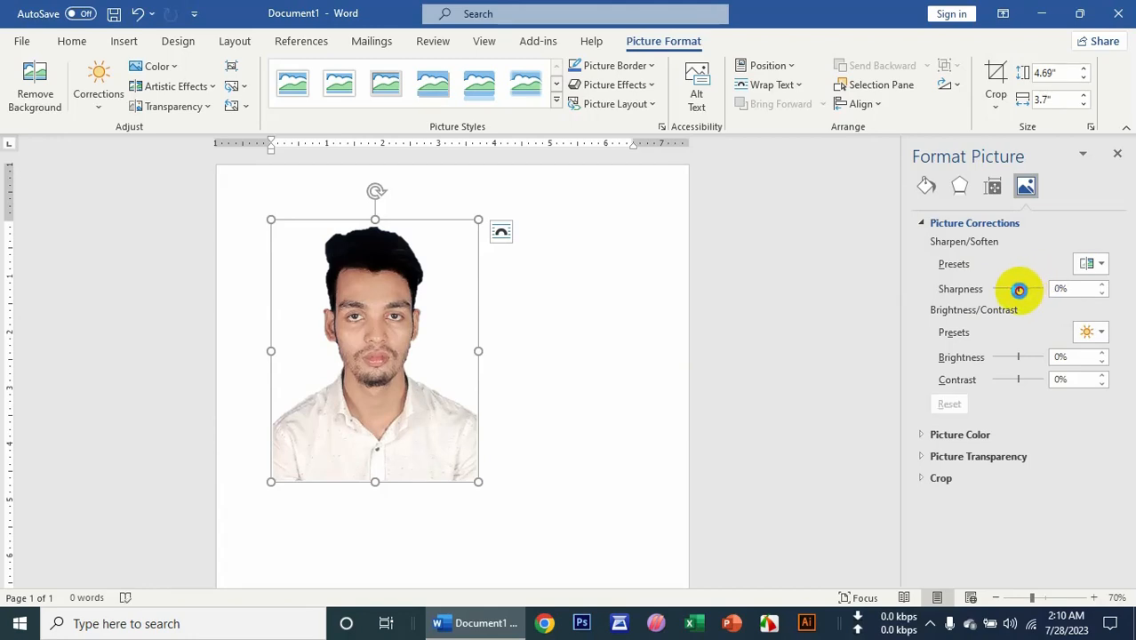
{"action": "left_click_drag", "start_coordinate": [1018, 358], "coordinate": [1014, 357]}
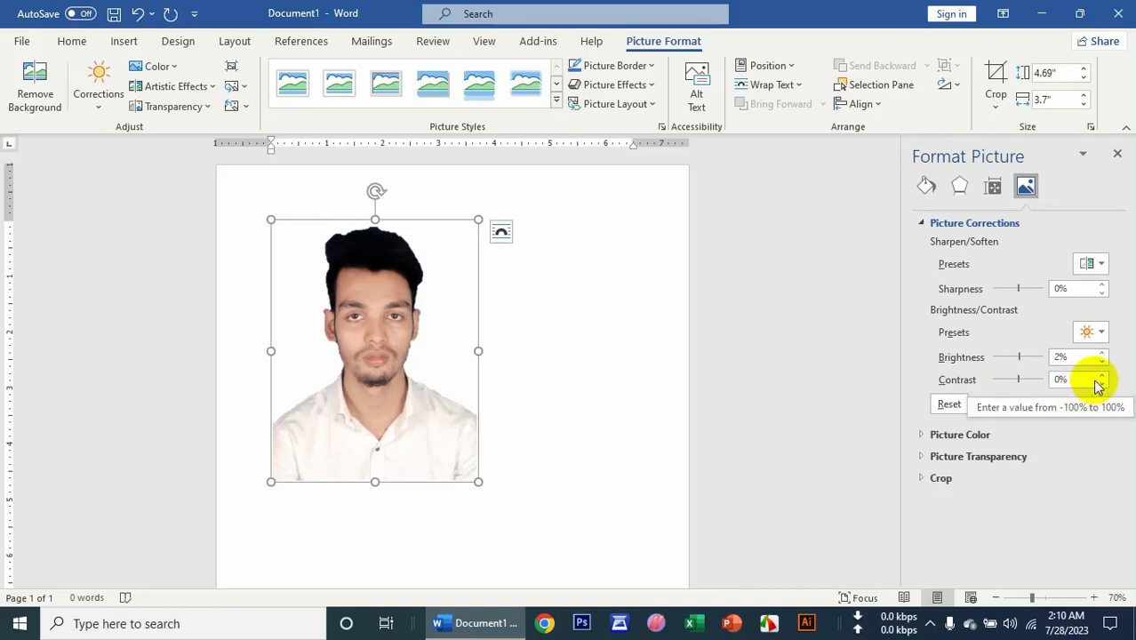
{"action": "left_click", "coordinate": [1101, 374]}
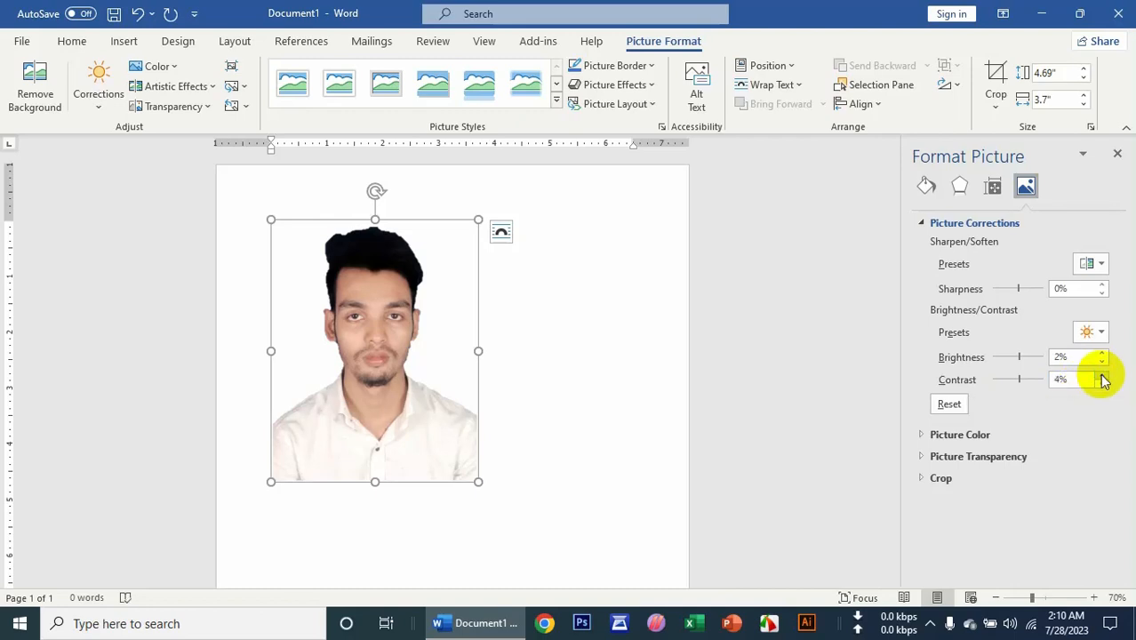
{"action": "left_click", "coordinate": [949, 406]}
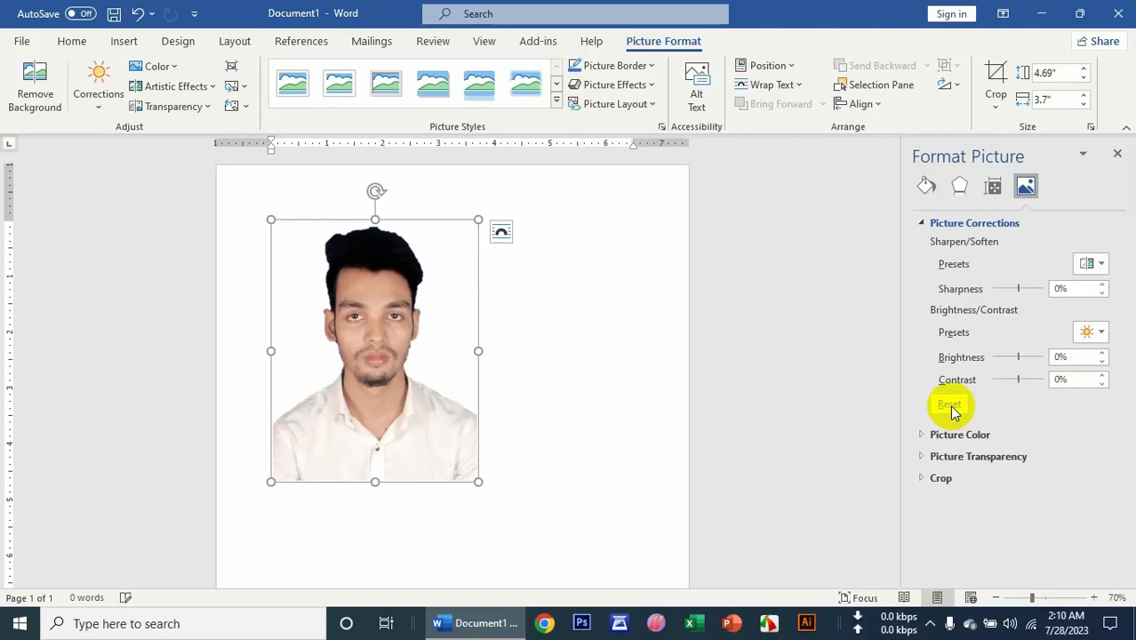
Step: Compare the softening and sharpening presets on the portrait and apply the 50% sharpness preset
{"action": "left_click", "coordinate": [1089, 265]}
{"action": "left_click", "coordinate": [972, 307]}
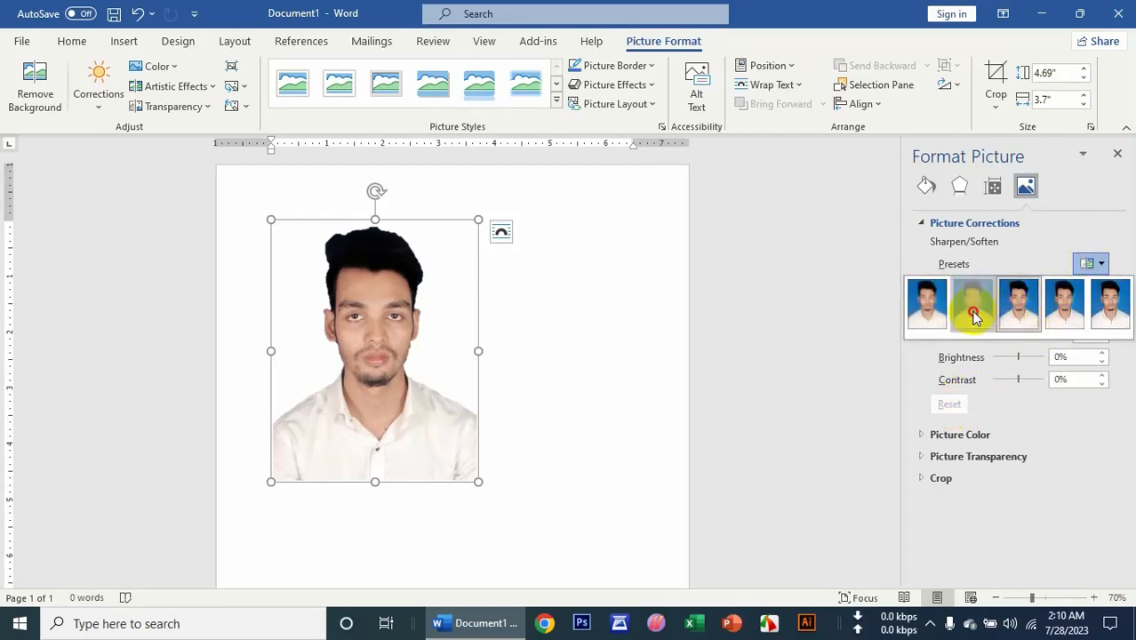
{"action": "left_click", "coordinate": [1088, 264]}
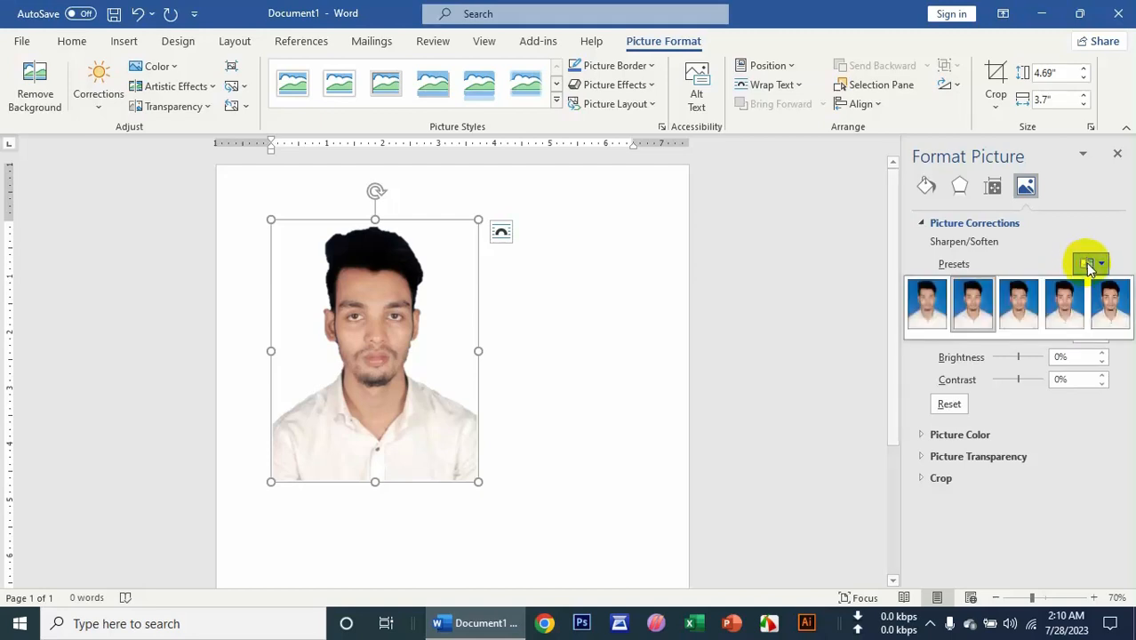
{"action": "left_click", "coordinate": [1106, 309]}
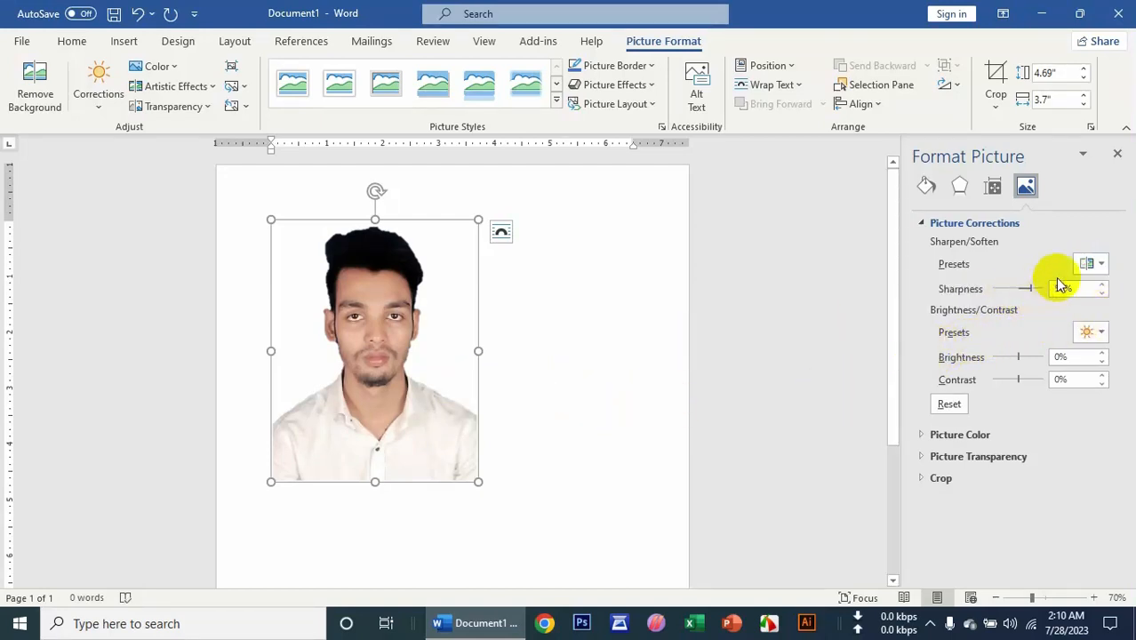
{"action": "left_click", "coordinate": [1087, 263]}
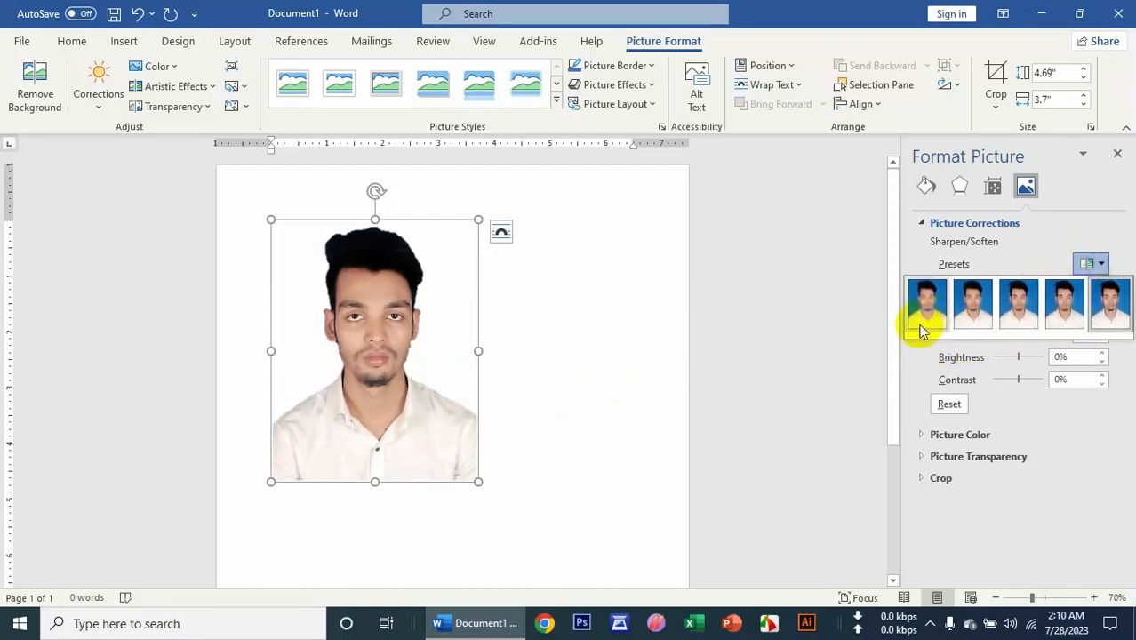
{"action": "left_click", "coordinate": [961, 306]}
{"action": "left_click", "coordinate": [1093, 263]}
{"action": "left_click", "coordinate": [1102, 305]}
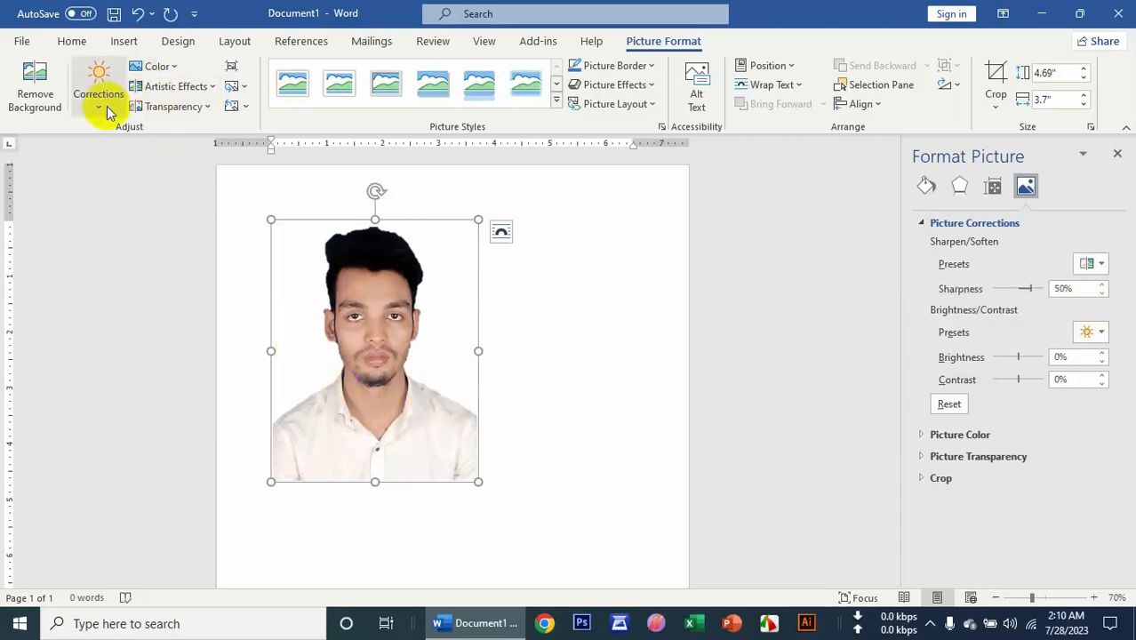
Step: Try a light blue recolor preset on the portrait and undo it
{"action": "left_click", "coordinate": [154, 67]}
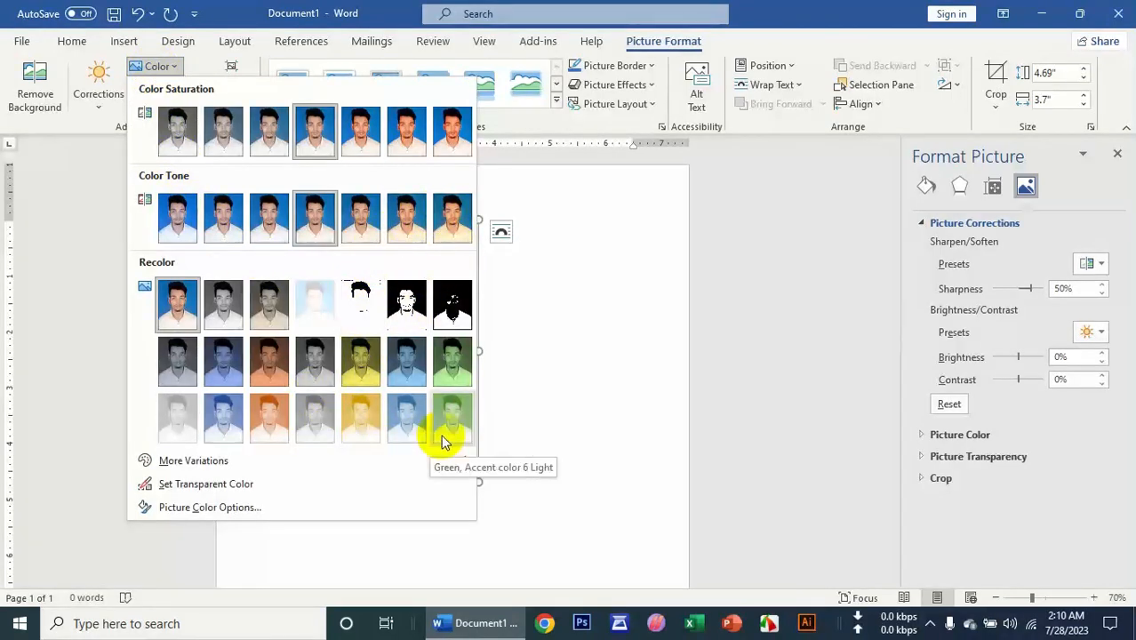
{"action": "left_click", "coordinate": [410, 427]}
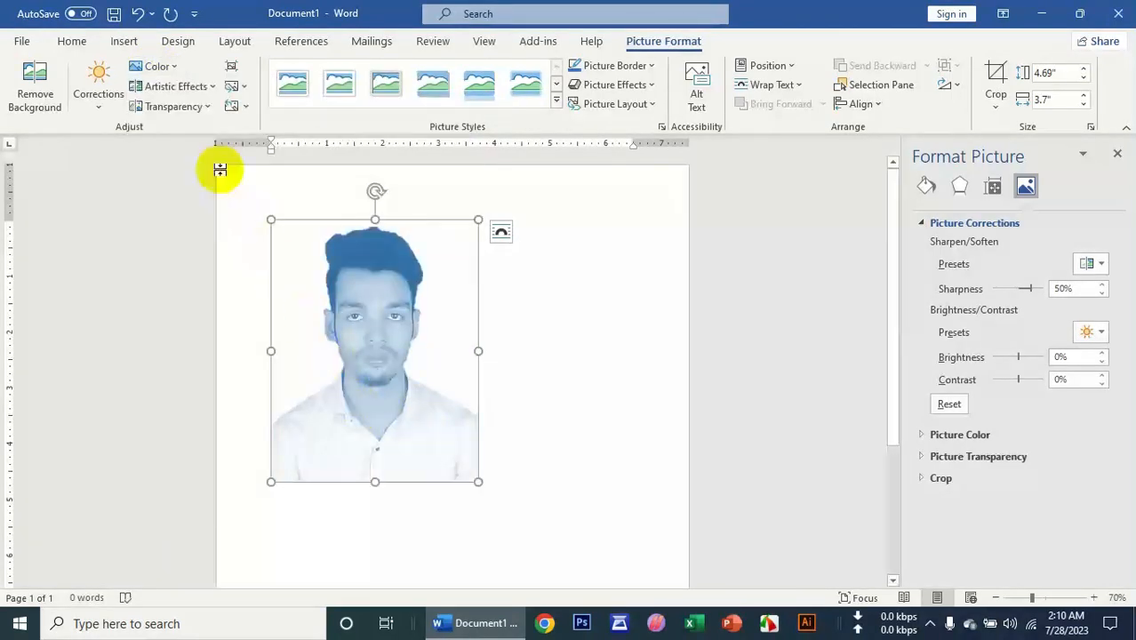
{"action": "left_click", "coordinate": [140, 15]}
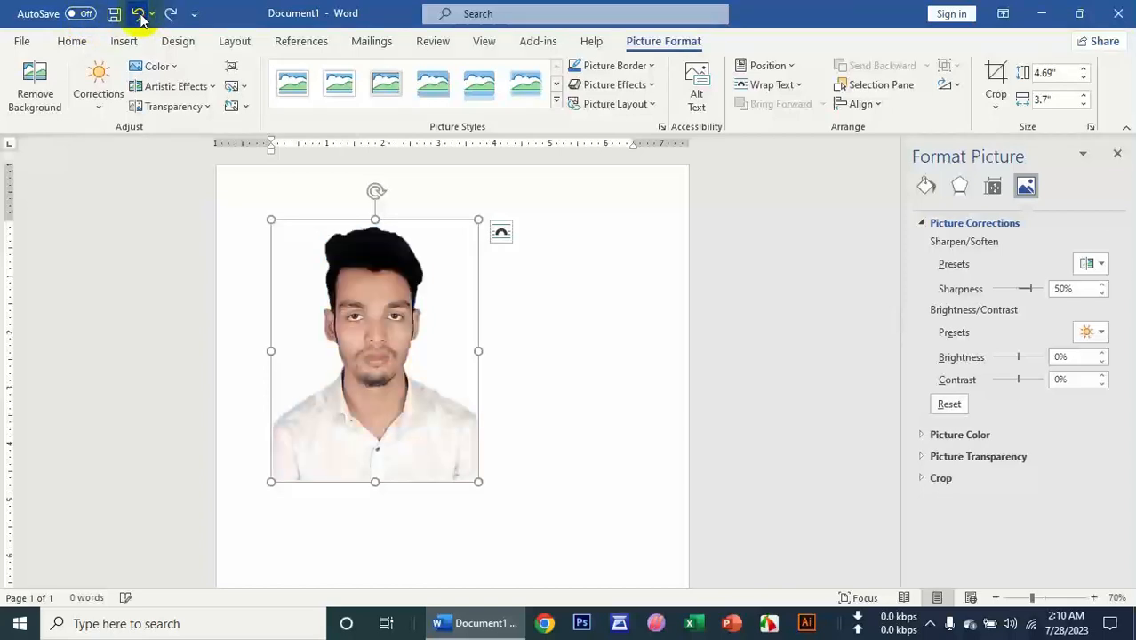
Step: Try a woven-texture artistic effect on the portrait and undo it
{"action": "left_click", "coordinate": [153, 85]}
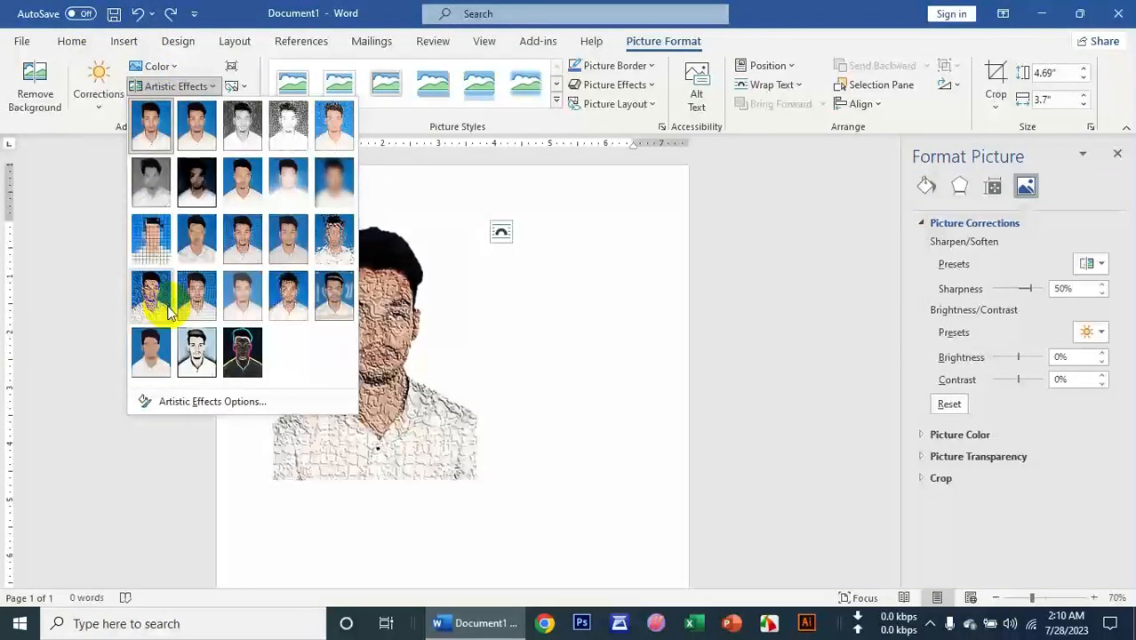
{"action": "left_click", "coordinate": [197, 311]}
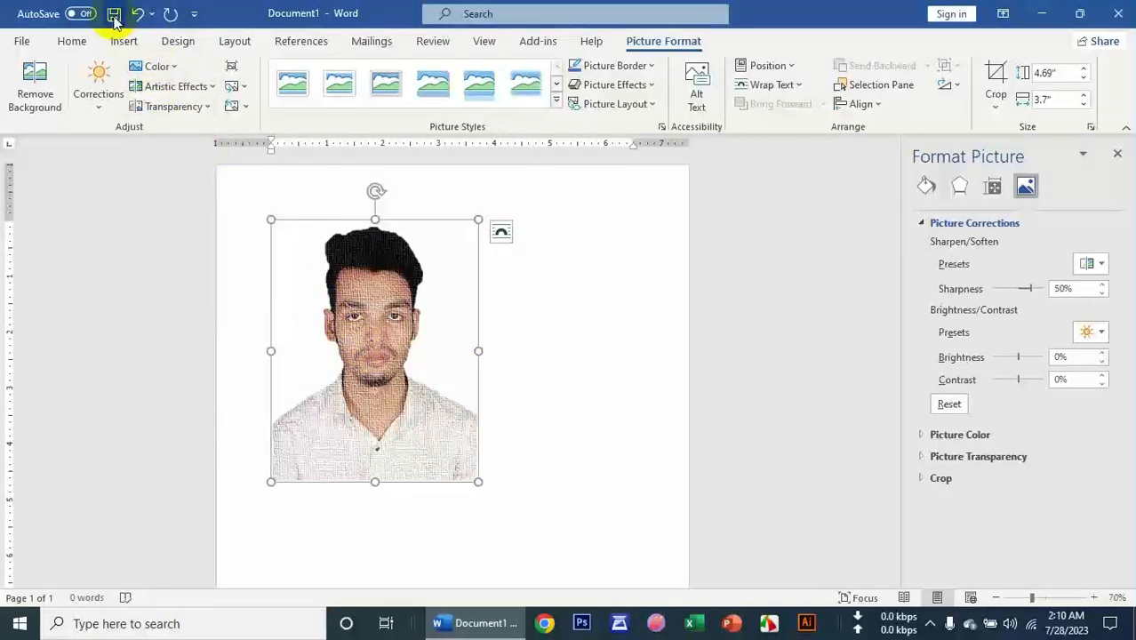
{"action": "left_click", "coordinate": [139, 14]}
Step: Apply the strongest transparency preset to the portrait and try to move it on the page
{"action": "left_click", "coordinate": [169, 106]}
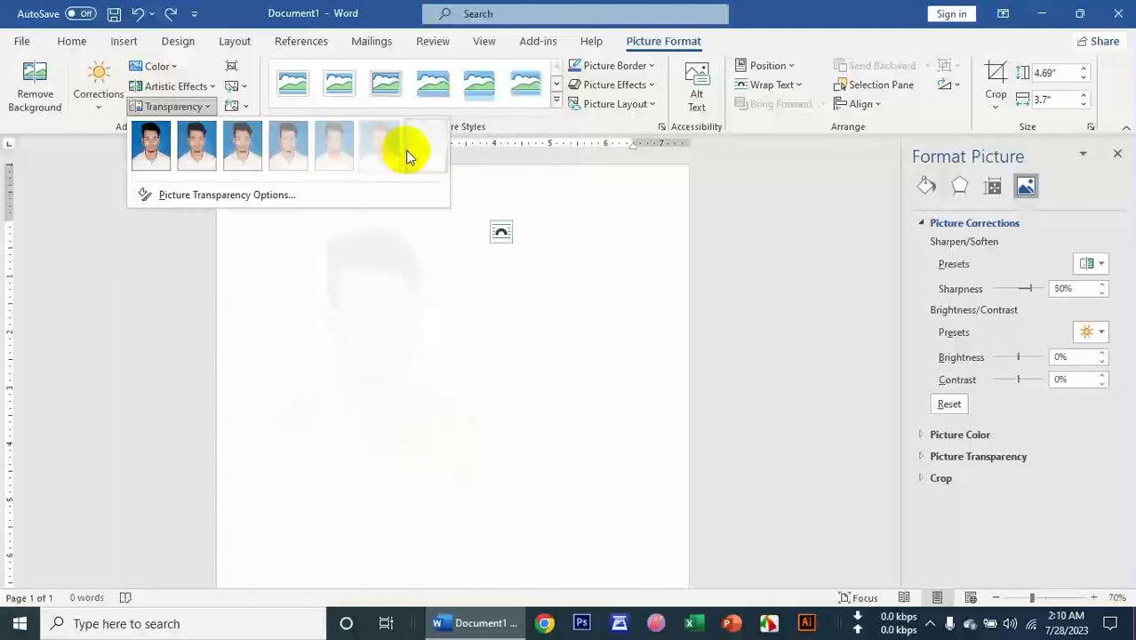
{"action": "left_click", "coordinate": [416, 151]}
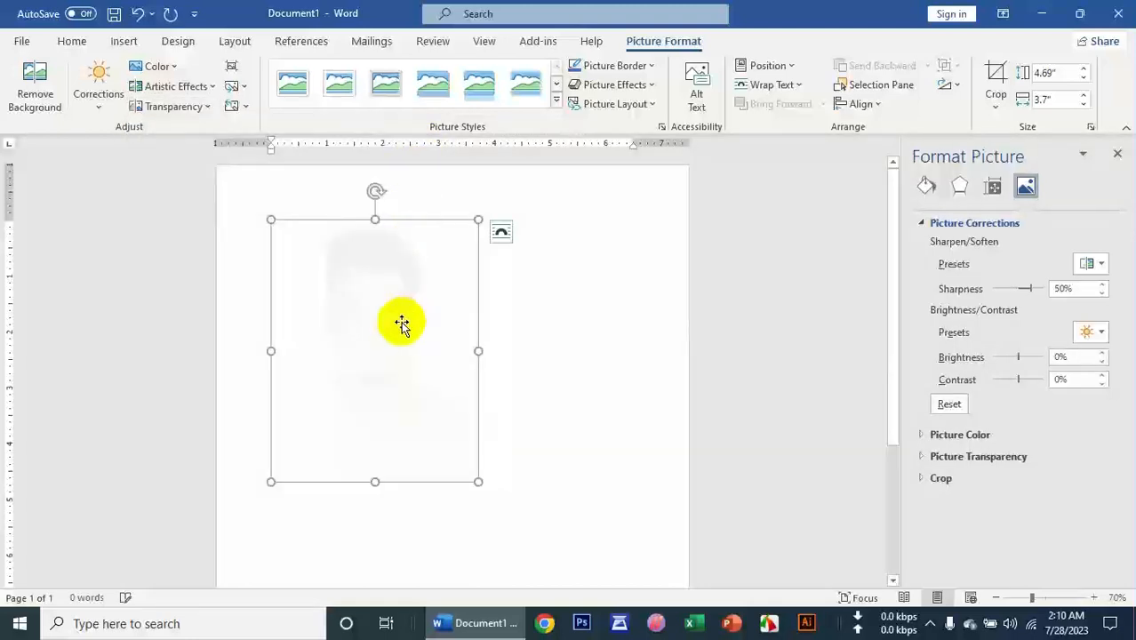
{"action": "left_click_drag", "start_coordinate": [401, 321], "coordinate": [456, 350]}
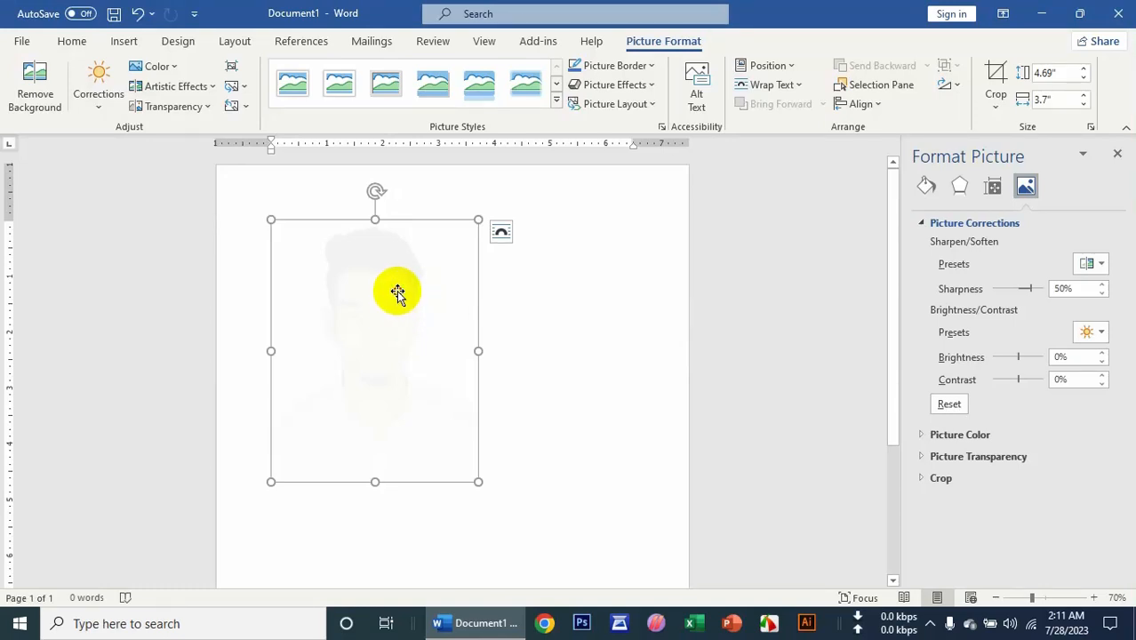
{"action": "left_click_drag", "start_coordinate": [467, 281], "coordinate": [438, 298]}
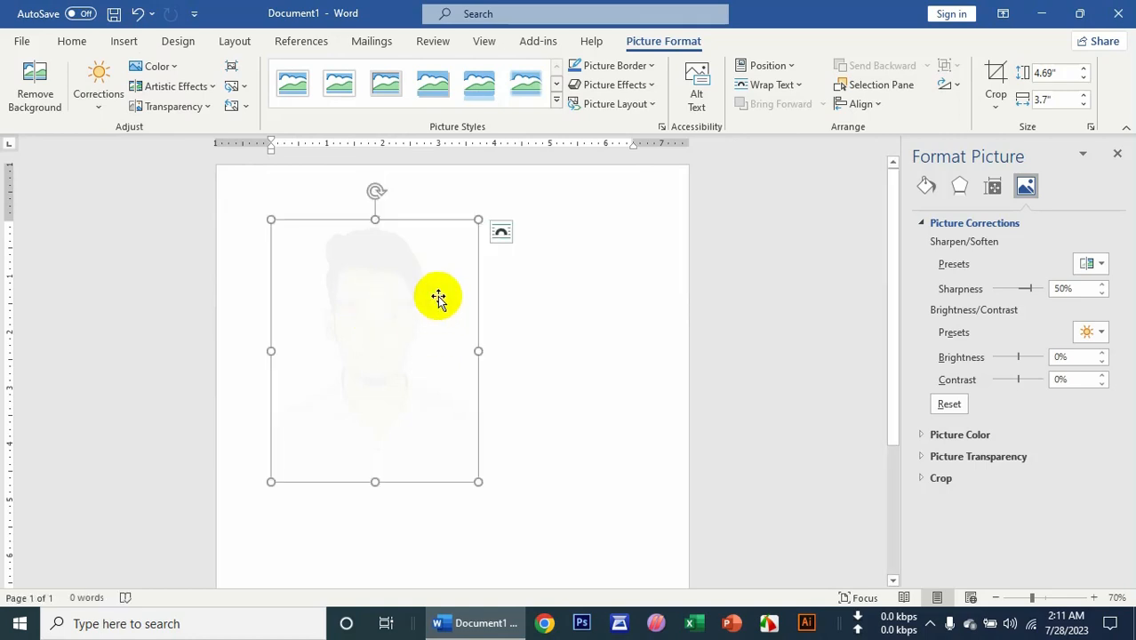
Step: Try Behind Text, switch the portrait's wrapping to In Front of Text, and move the portrait farther down and right on the page
{"action": "left_click", "coordinate": [501, 232]}
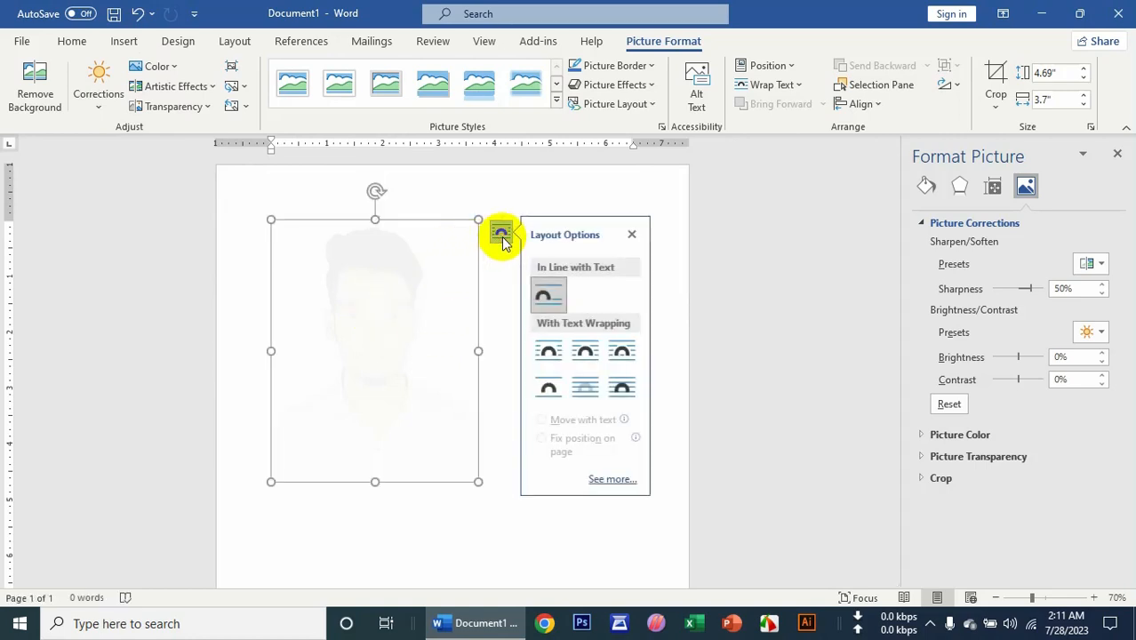
{"action": "left_click", "coordinate": [587, 388]}
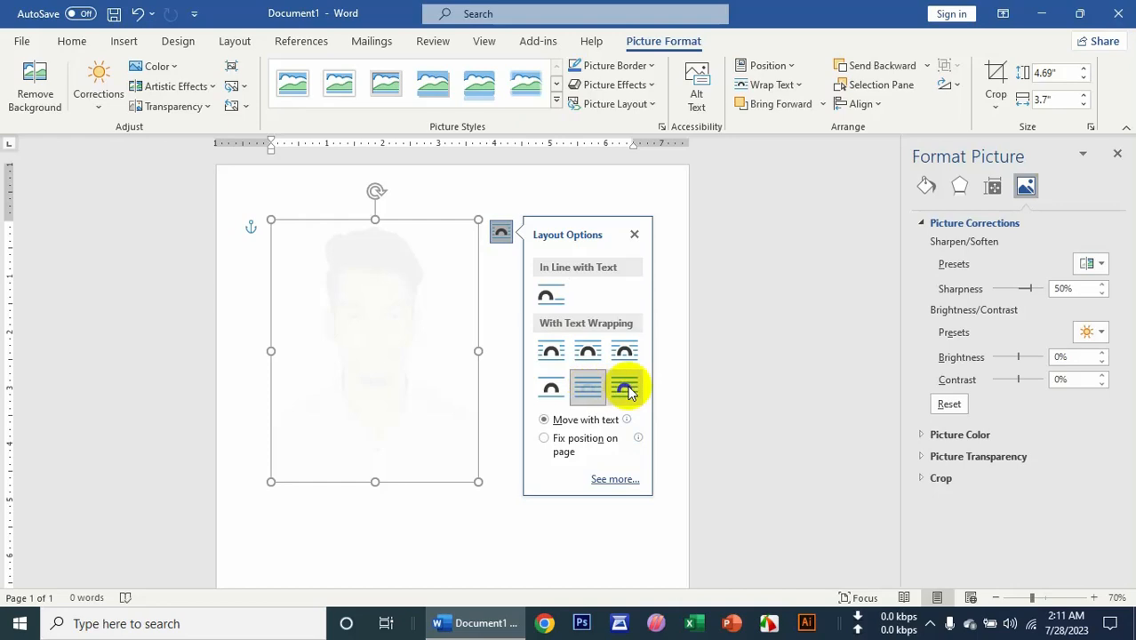
{"action": "left_click", "coordinate": [627, 389]}
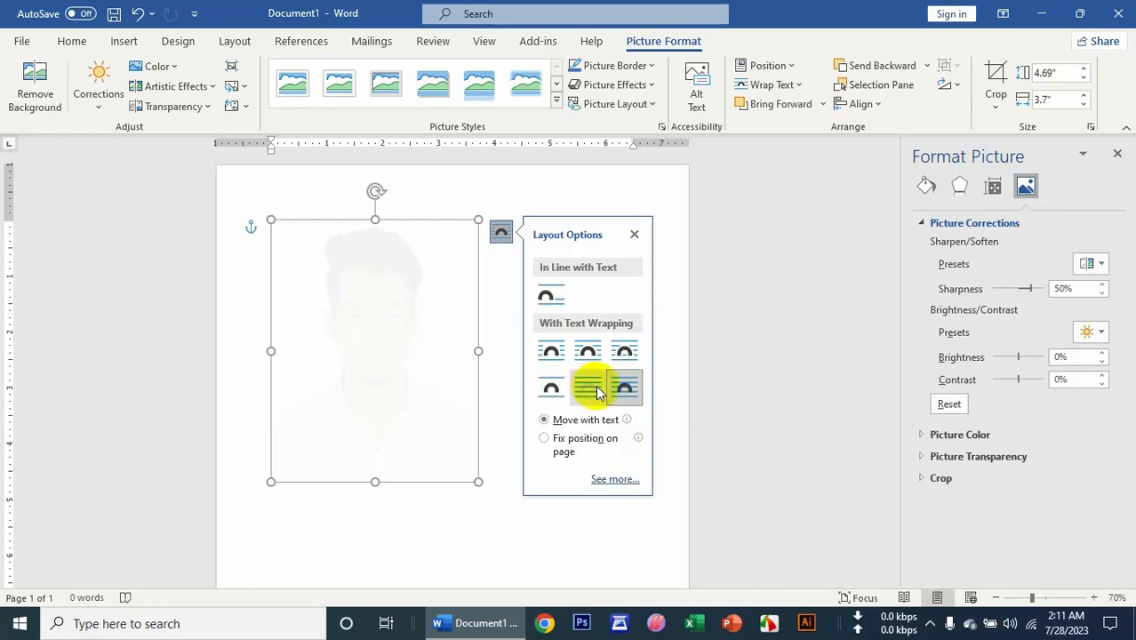
{"action": "left_click_drag", "start_coordinate": [416, 345], "coordinate": [467, 395]}
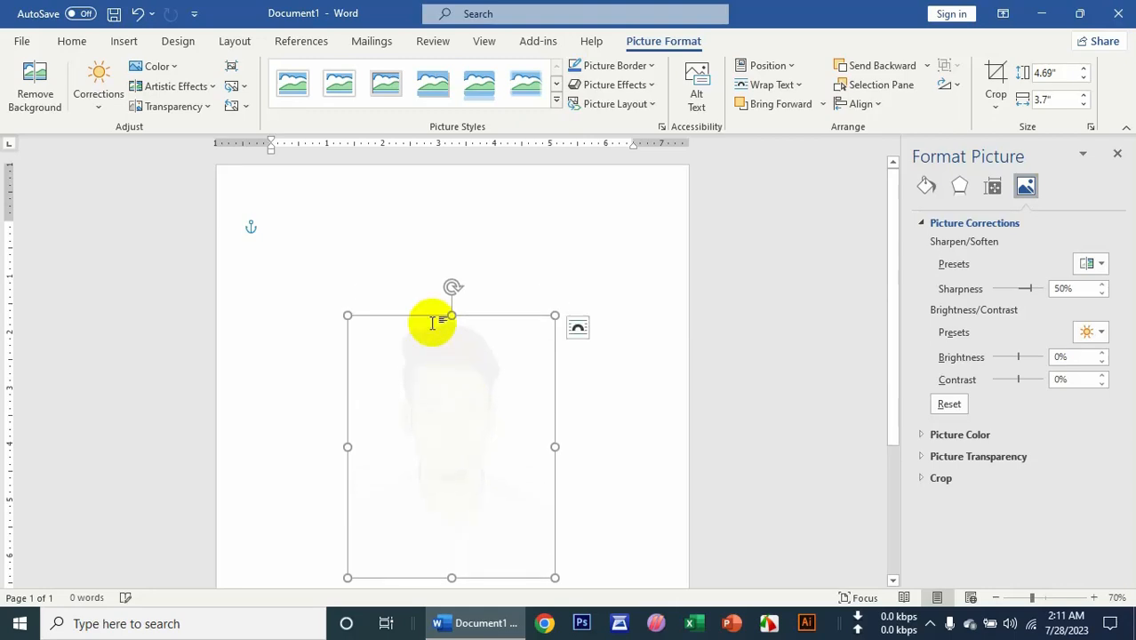
Step: Generate sample paragraphs at the start of the document with =rand()
{"action": "left_click", "coordinate": [386, 254]}
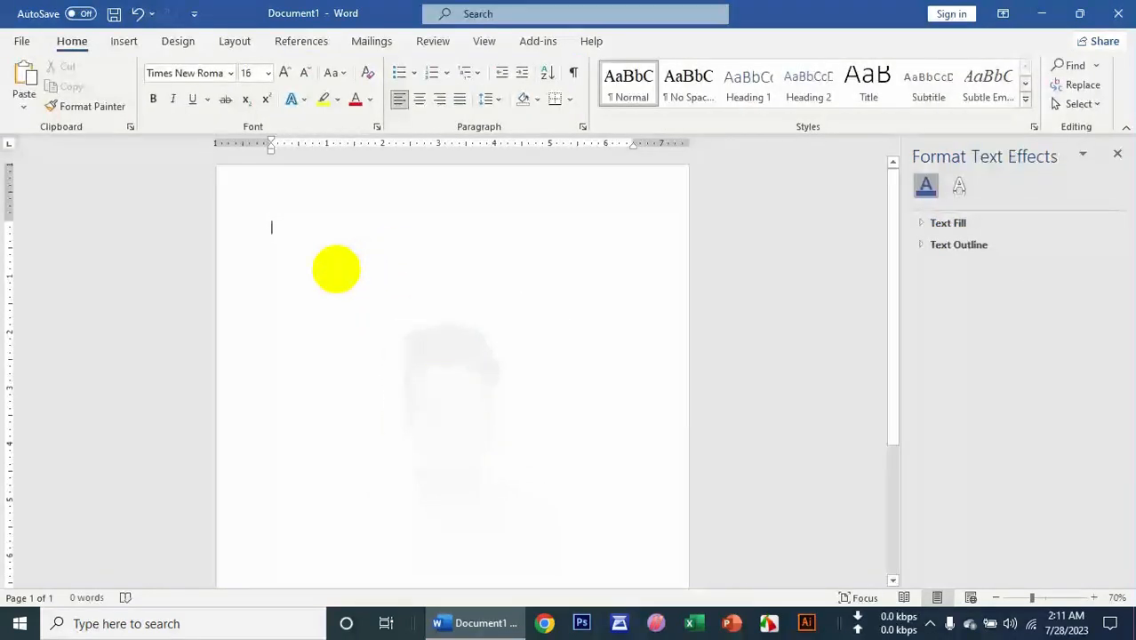
{"action": "type", "text": "=rand("}
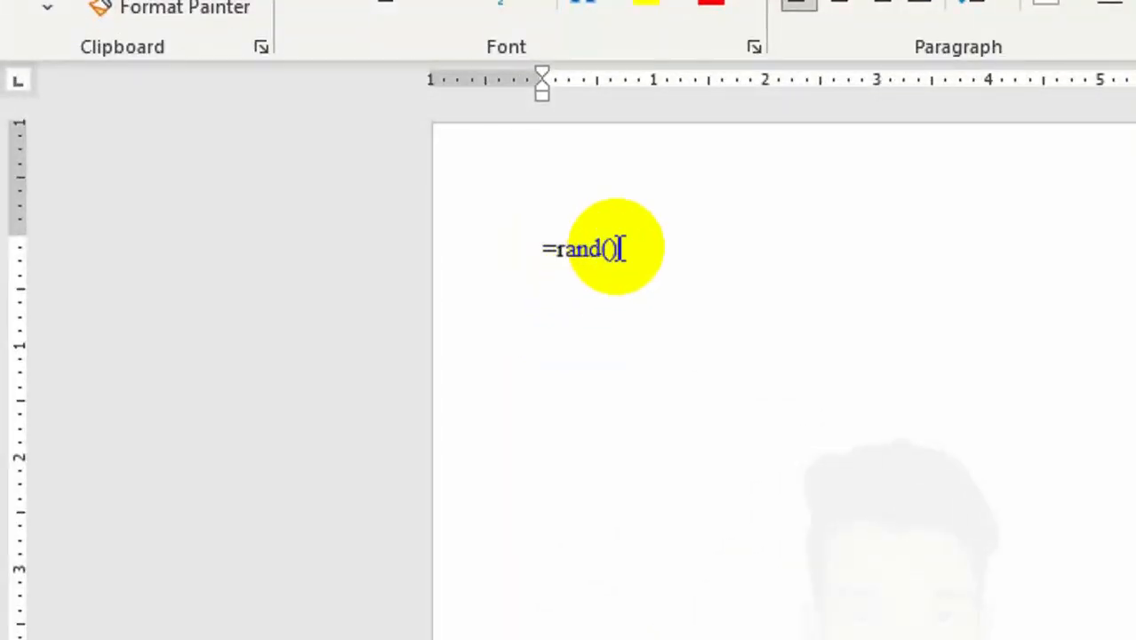
{"action": "key", "text": "Return"}
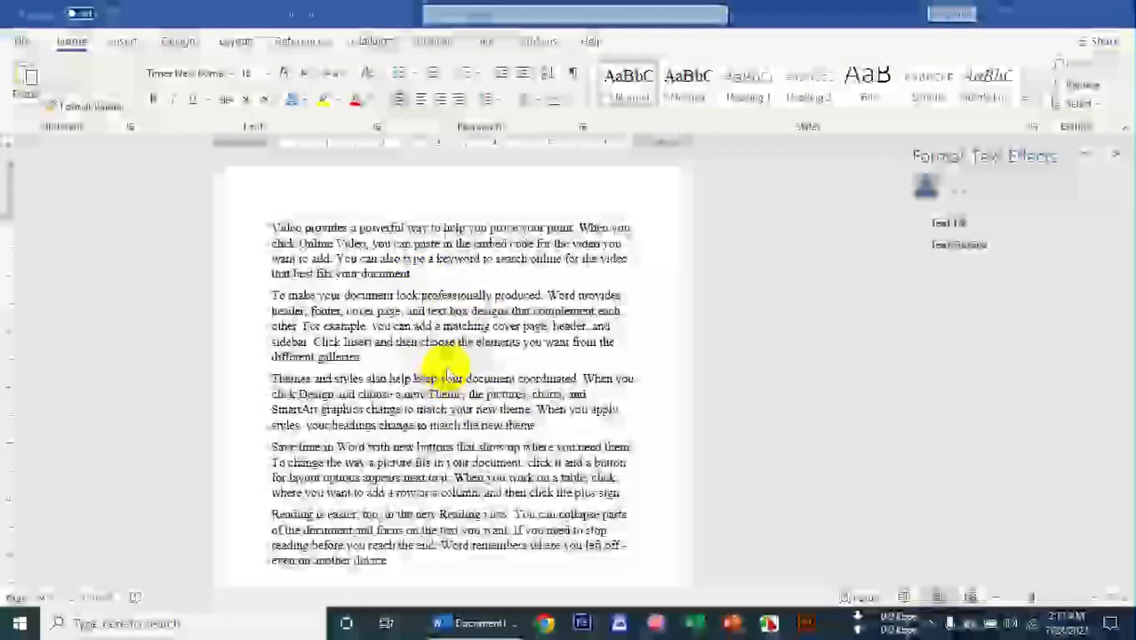
Step: Make the portrait fully opaque with the first transparency preset and move it up over the text
{"action": "left_click", "coordinate": [477, 368]}
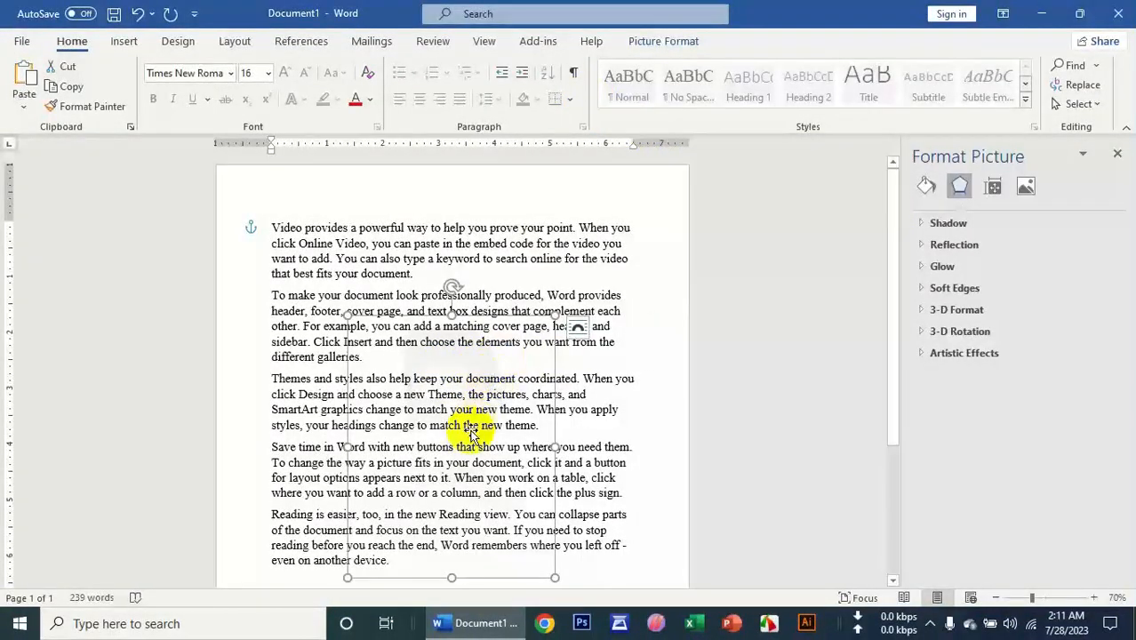
{"action": "left_click", "coordinate": [576, 327]}
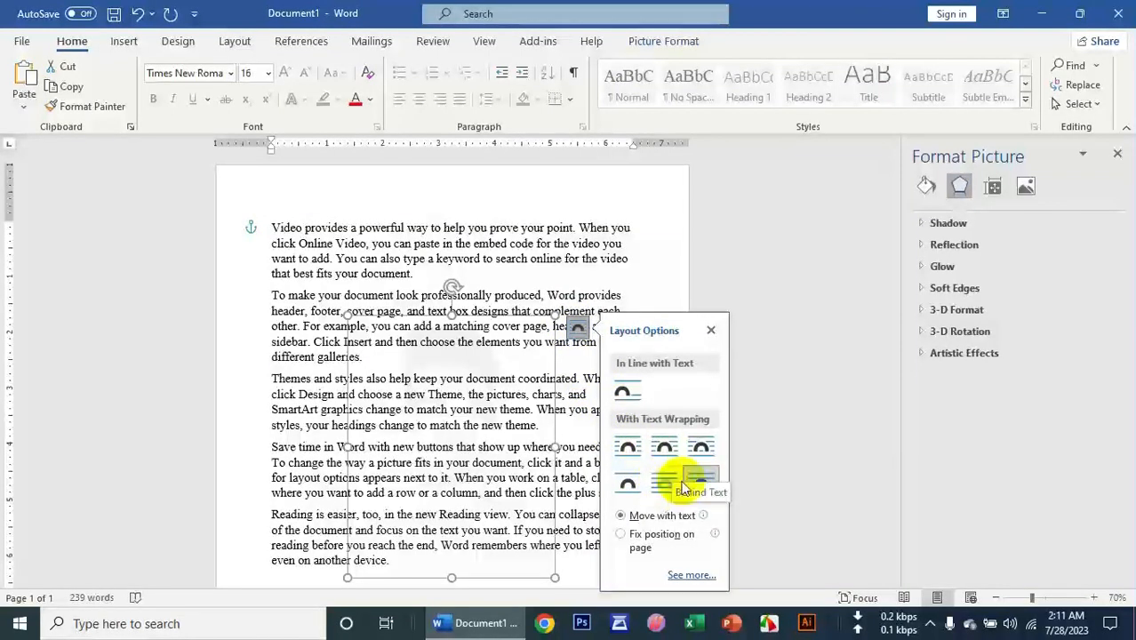
{"action": "left_click", "coordinate": [653, 40]}
{"action": "left_click", "coordinate": [174, 106]}
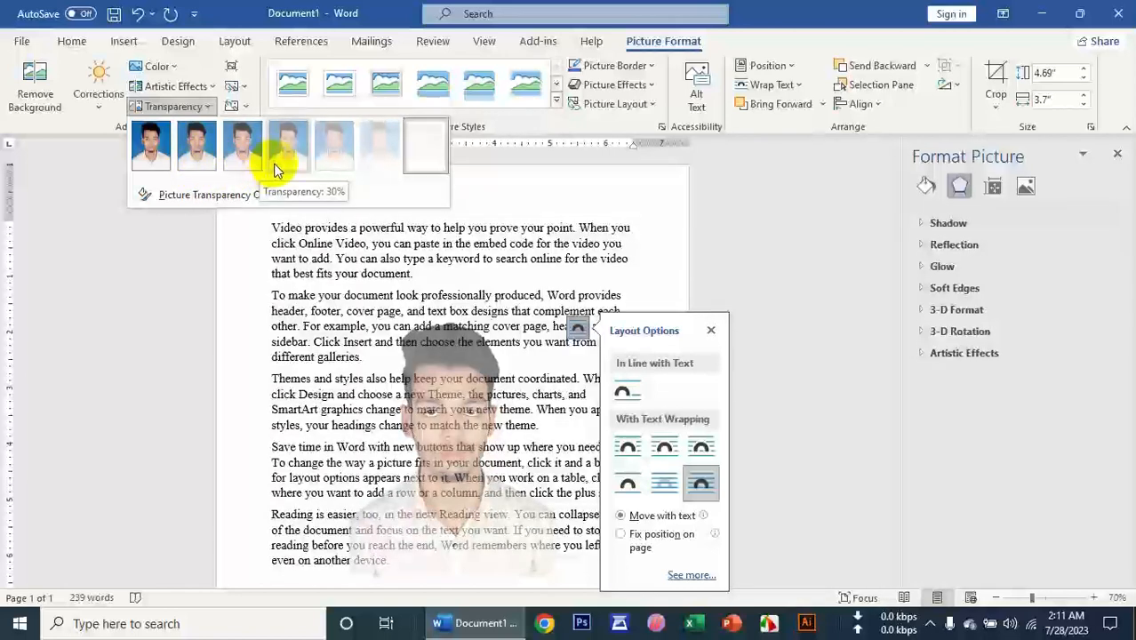
{"action": "left_click", "coordinate": [161, 159]}
{"action": "left_click_drag", "start_coordinate": [449, 418], "coordinate": [450, 354]}
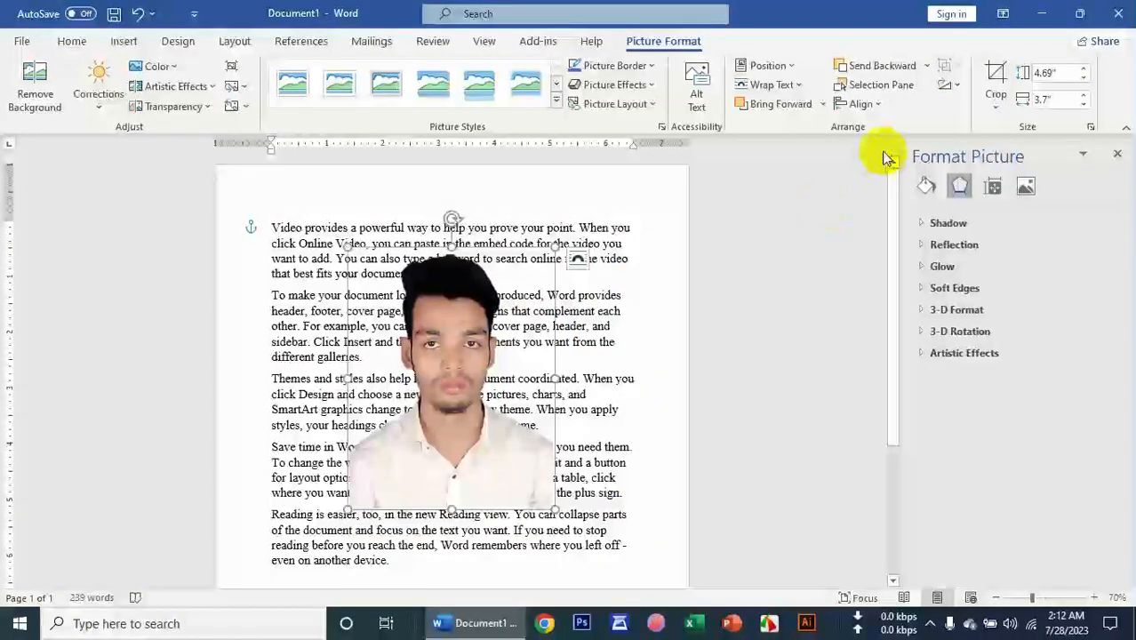
Step: Set the portrait's text wrapping to Behind Text and preview the position presets and other wrapping options
{"action": "left_click", "coordinate": [753, 86]}
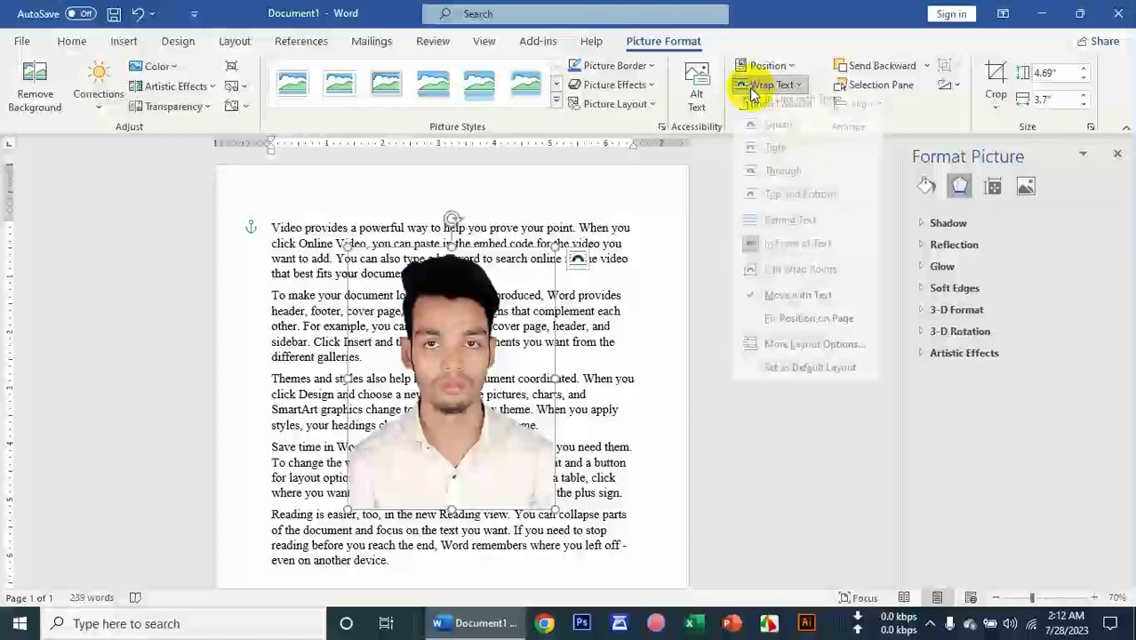
{"action": "left_click", "coordinate": [789, 229]}
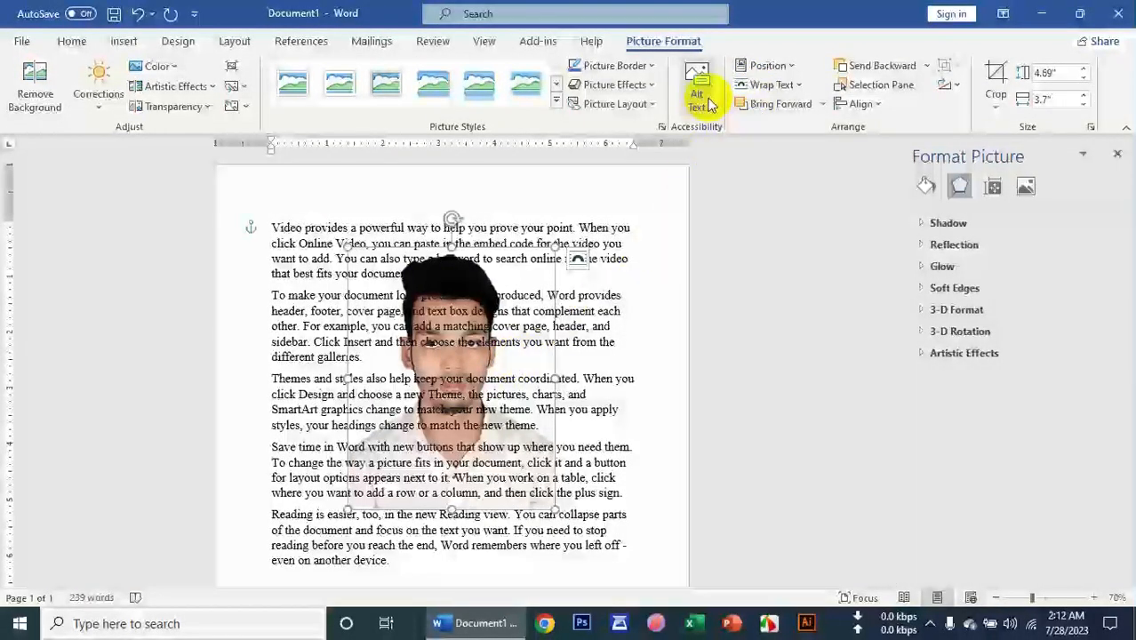
{"action": "left_click", "coordinate": [770, 69]}
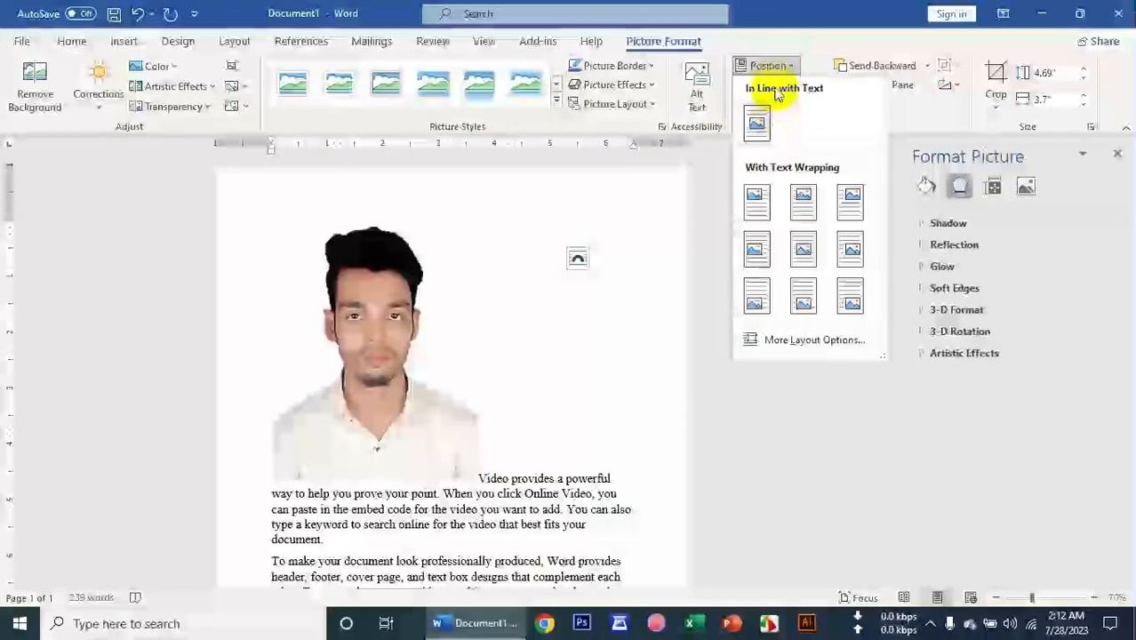
{"action": "left_click", "coordinate": [782, 66]}
{"action": "left_click", "coordinate": [780, 83]}
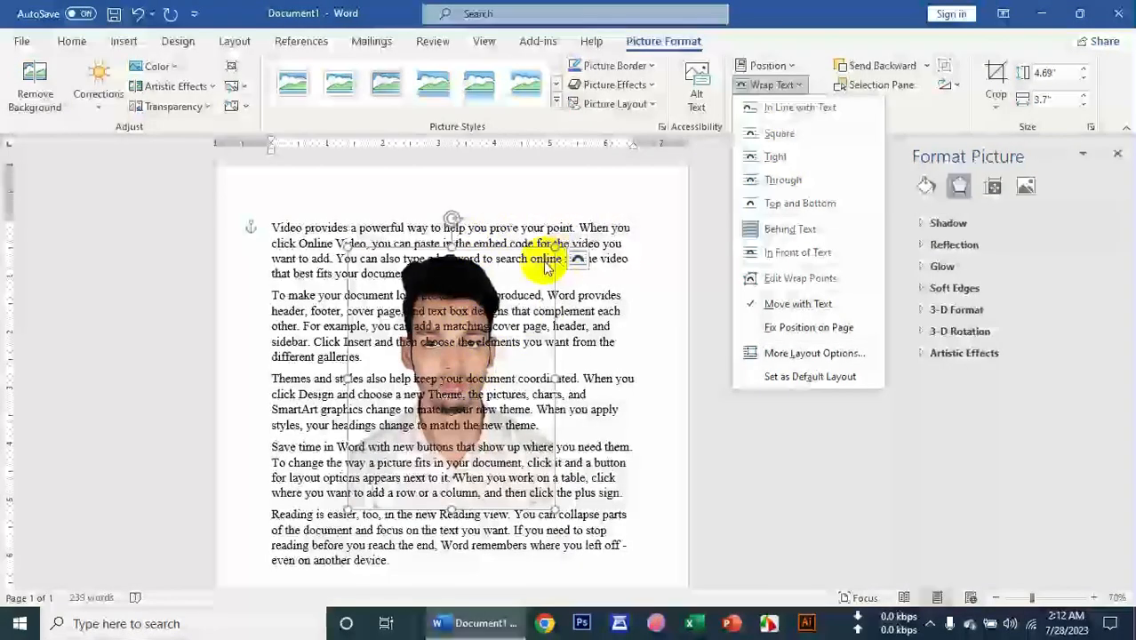
{"action": "left_click", "coordinate": [533, 255]}
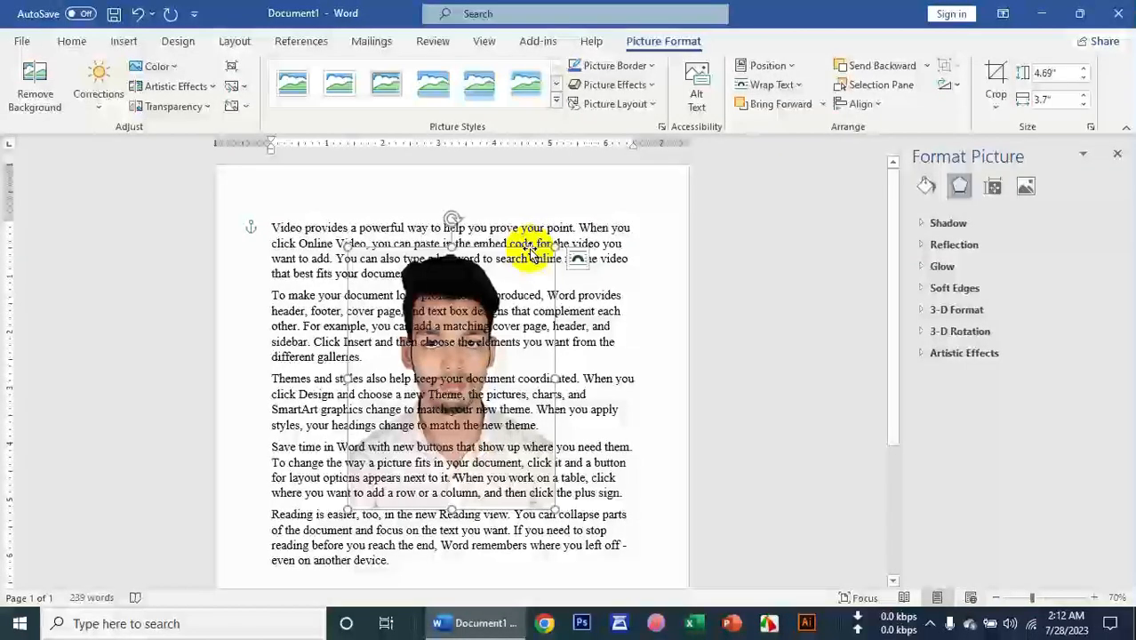
Step: Move the portrait slightly down and choose Behind Text in its layout options
{"action": "mouse_move", "coordinate": [531, 250]}
{"action": "left_mouse_down"}
{"action": "mouse_move", "coordinate": [562, 229]}
{"action": "mouse_move", "coordinate": [530, 264]}
{"action": "left_mouse_up"}
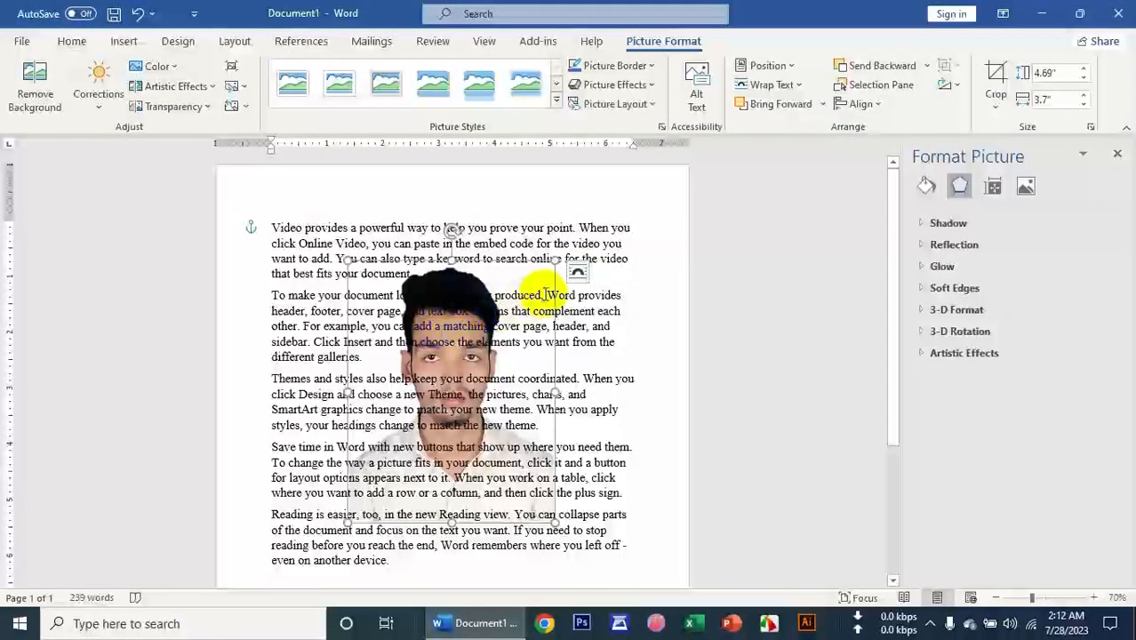
{"action": "left_click", "coordinate": [579, 276]}
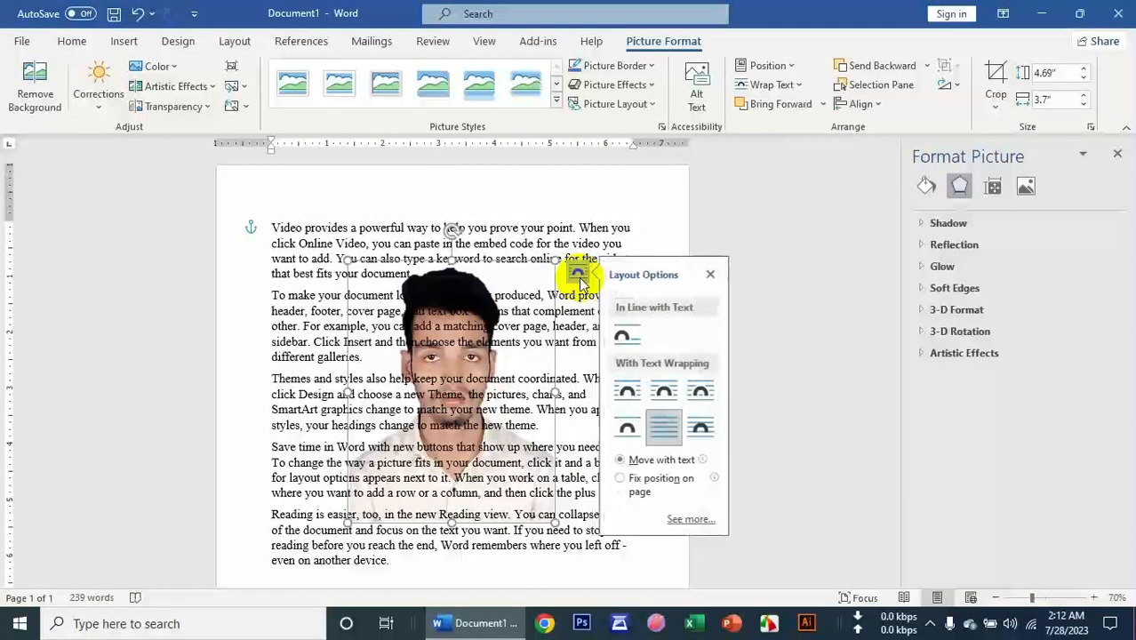
{"action": "left_click", "coordinate": [674, 432]}
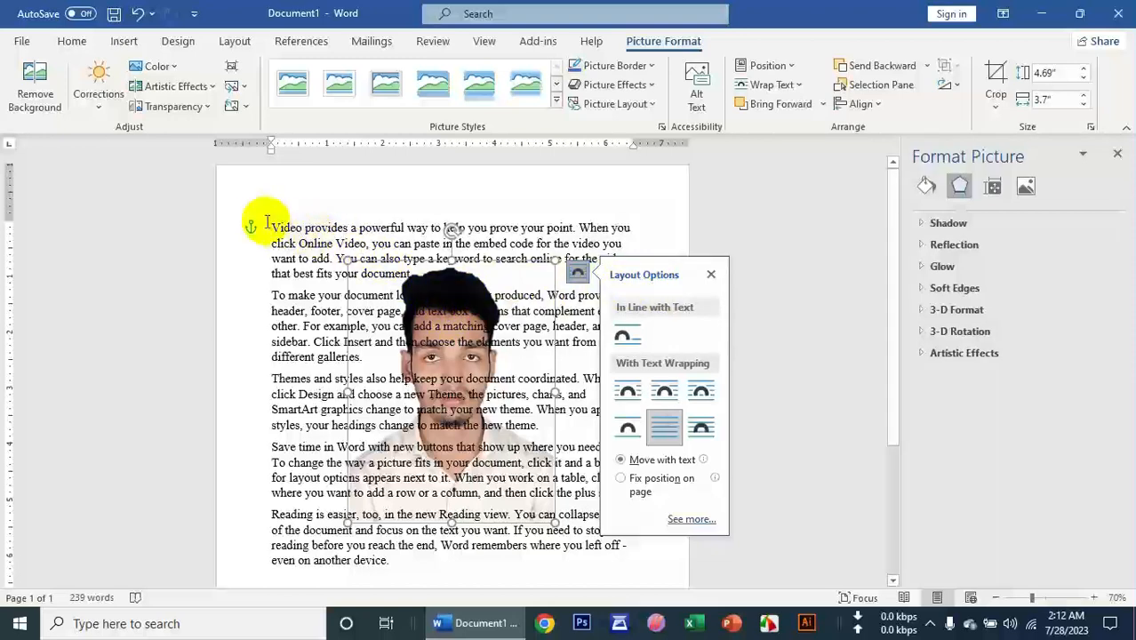
Step: Insert nine blank lines above the first paragraph to free space at the page's beginning
{"action": "left_click", "coordinate": [271, 231]}
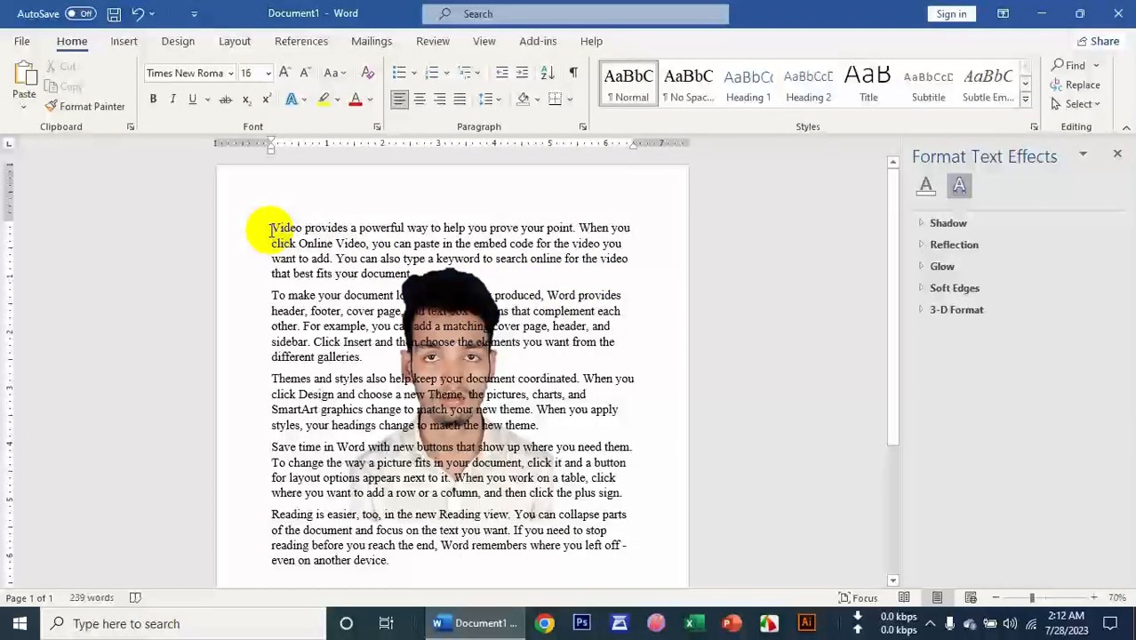
{"action": "key", "text": "Return"}
{"action": "key", "text": "Return"}
{"action": "key", "text": "Return"}
{"action": "key", "text": "Return"}
{"action": "key", "text": "Return"}
{"action": "key", "text": "Return"}
{"action": "key", "text": "Return"}
{"action": "key", "text": "Return"}
{"action": "key", "text": "Return"}
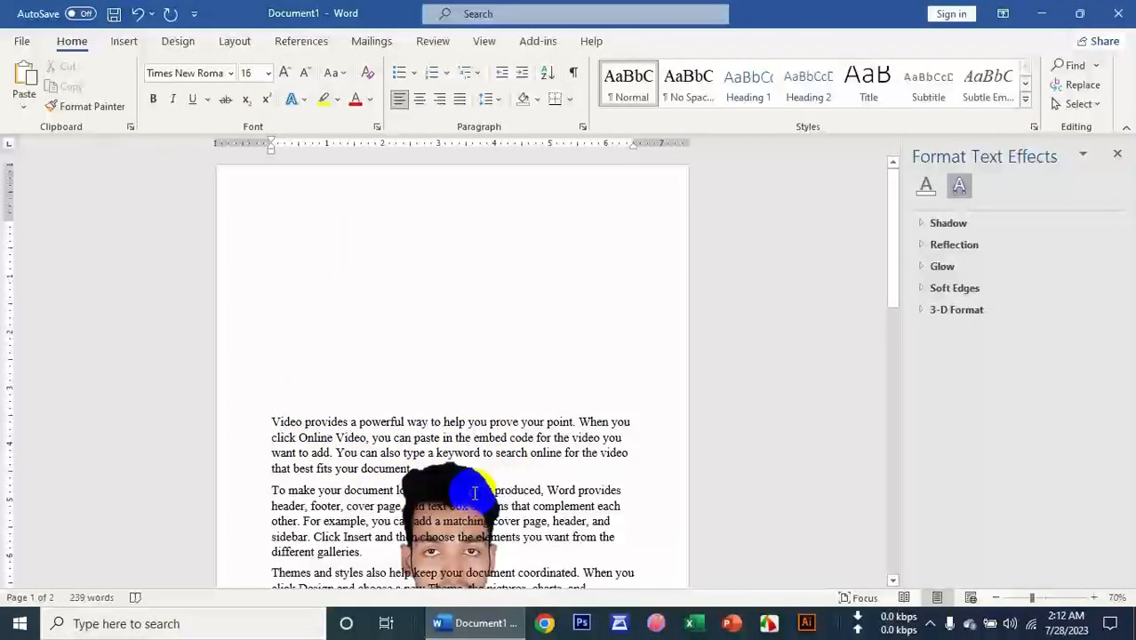
Step: Use Select Objects to pick the portrait behind the text and move it up into the blank space above the first paragraph
{"action": "scroll", "coordinate": [473, 490], "scroll_direction": "down", "scroll_amount": 3}
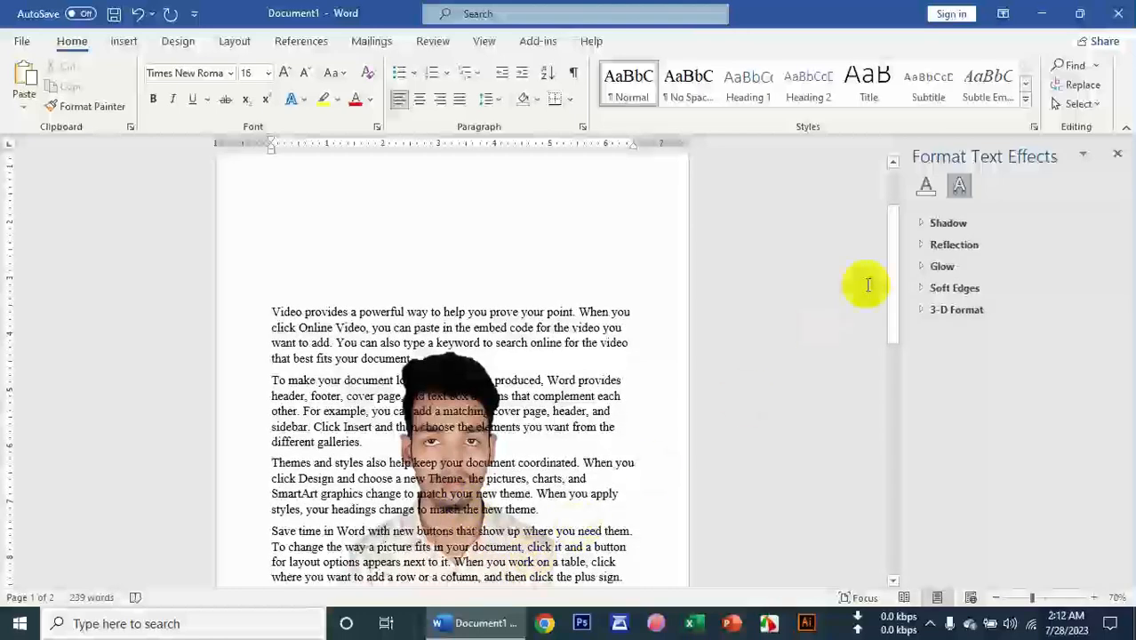
{"action": "left_click", "coordinate": [1074, 104]}
{"action": "left_click", "coordinate": [933, 153]}
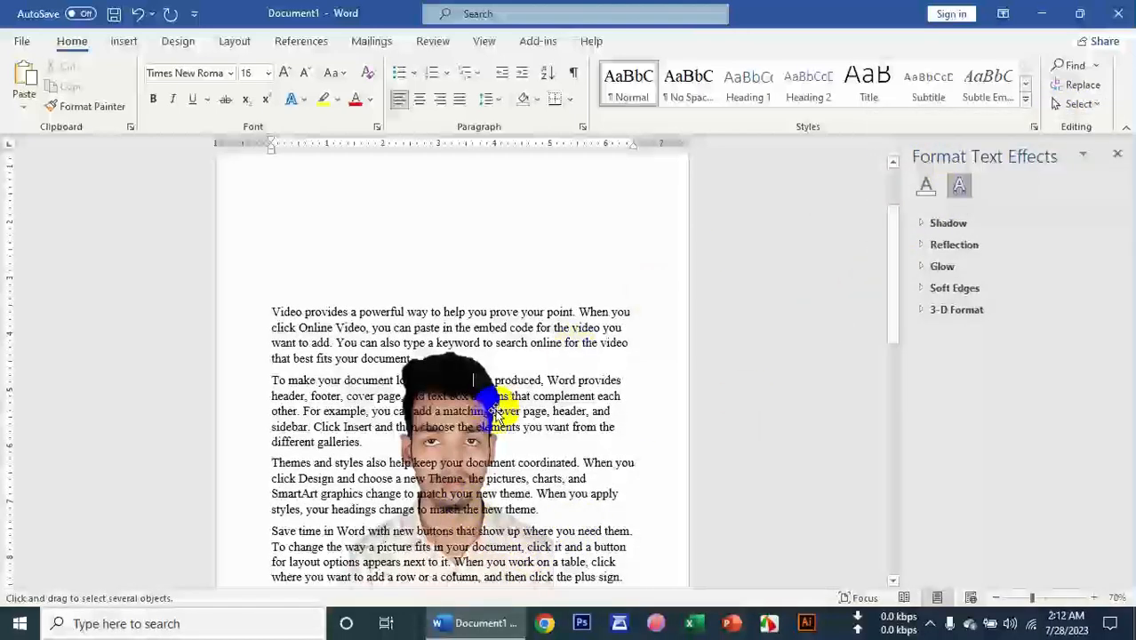
{"action": "left_click_drag", "start_coordinate": [481, 388], "coordinate": [487, 173]}
{"action": "scroll", "coordinate": [455, 355], "scroll_direction": "up", "scroll_amount": 2}
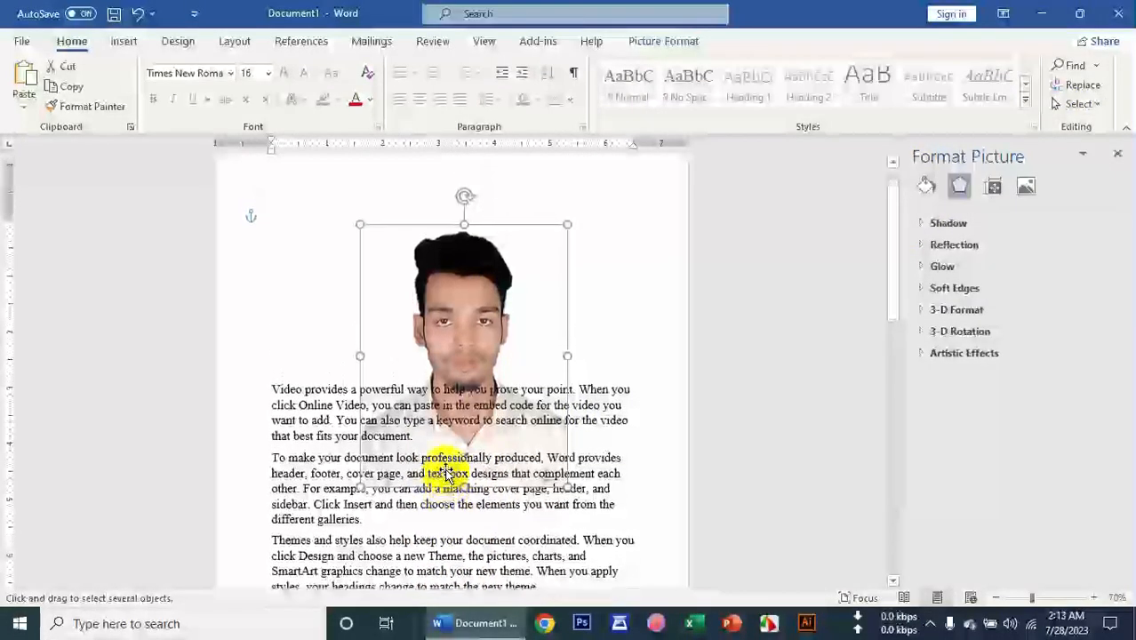
{"action": "left_click_drag", "start_coordinate": [490, 367], "coordinate": [469, 270]}
Step: Apply the black-framed oval picture style to the portrait and move it slightly down the page
{"action": "left_click", "coordinate": [633, 42]}
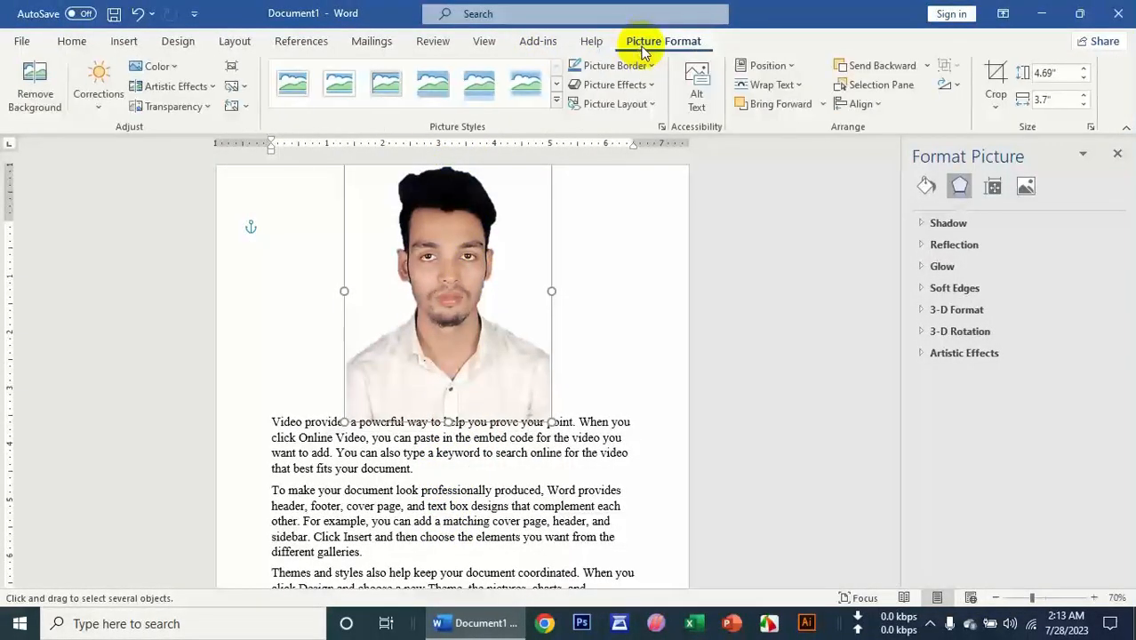
{"action": "left_click", "coordinate": [562, 107]}
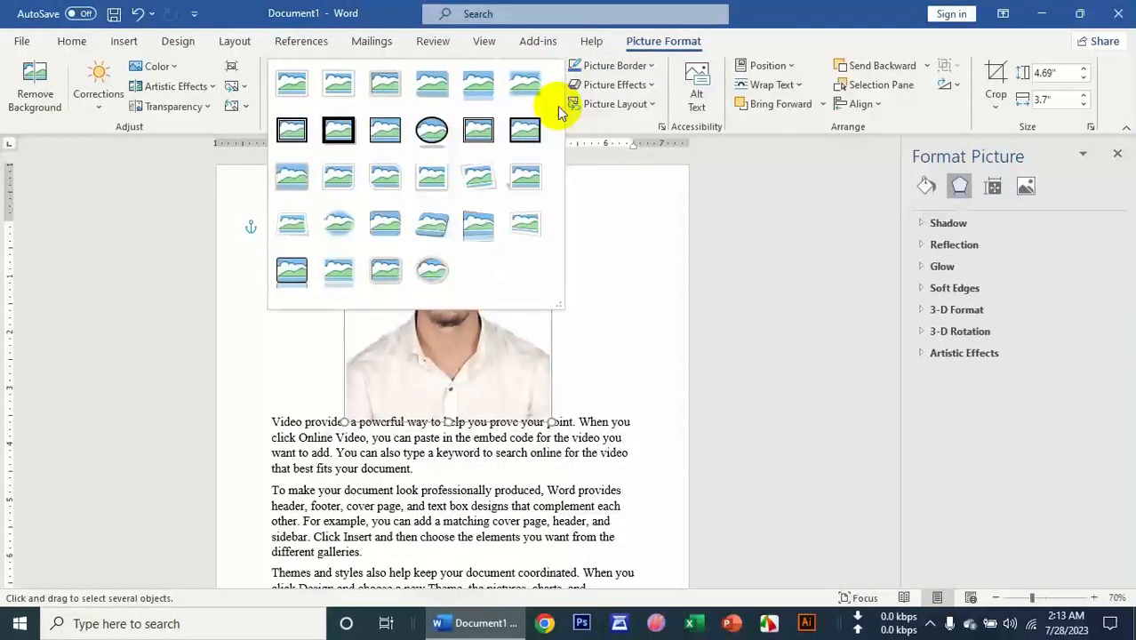
{"action": "left_click", "coordinate": [431, 130]}
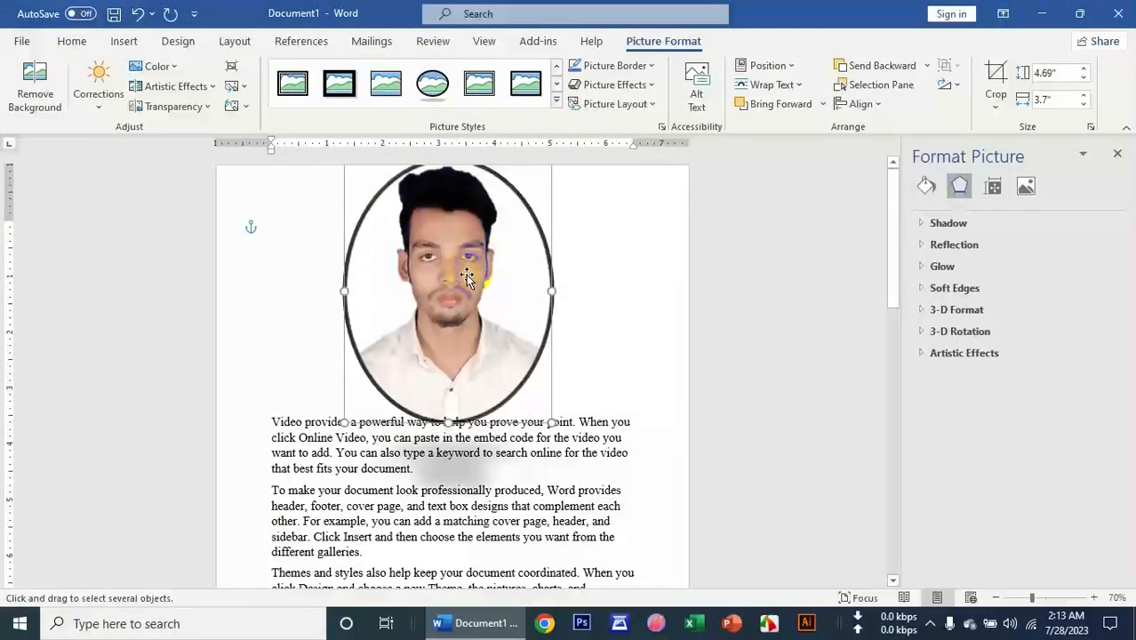
{"action": "left_click_drag", "start_coordinate": [470, 274], "coordinate": [469, 304]}
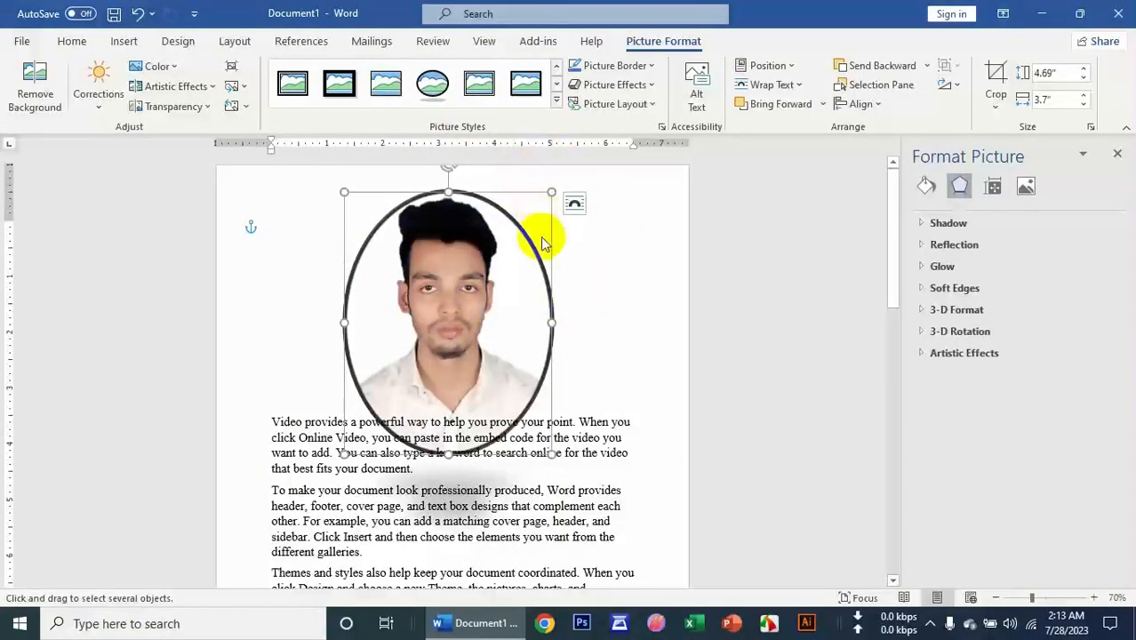
Step: Color the portrait's oval border orange
{"action": "left_click", "coordinate": [622, 69]}
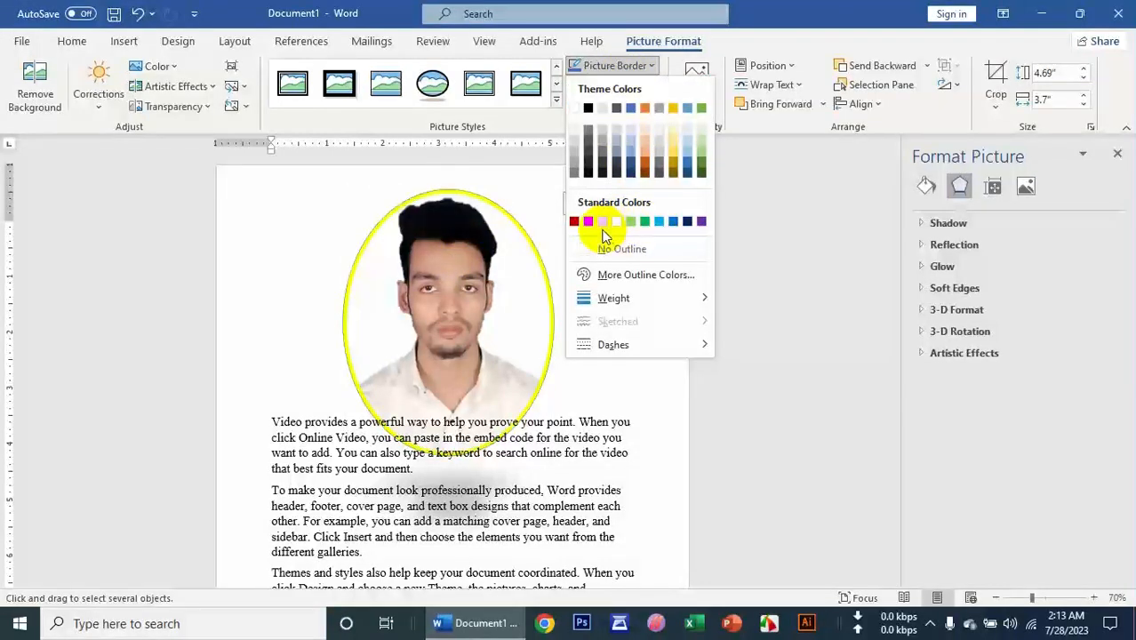
{"action": "left_click", "coordinate": [646, 153]}
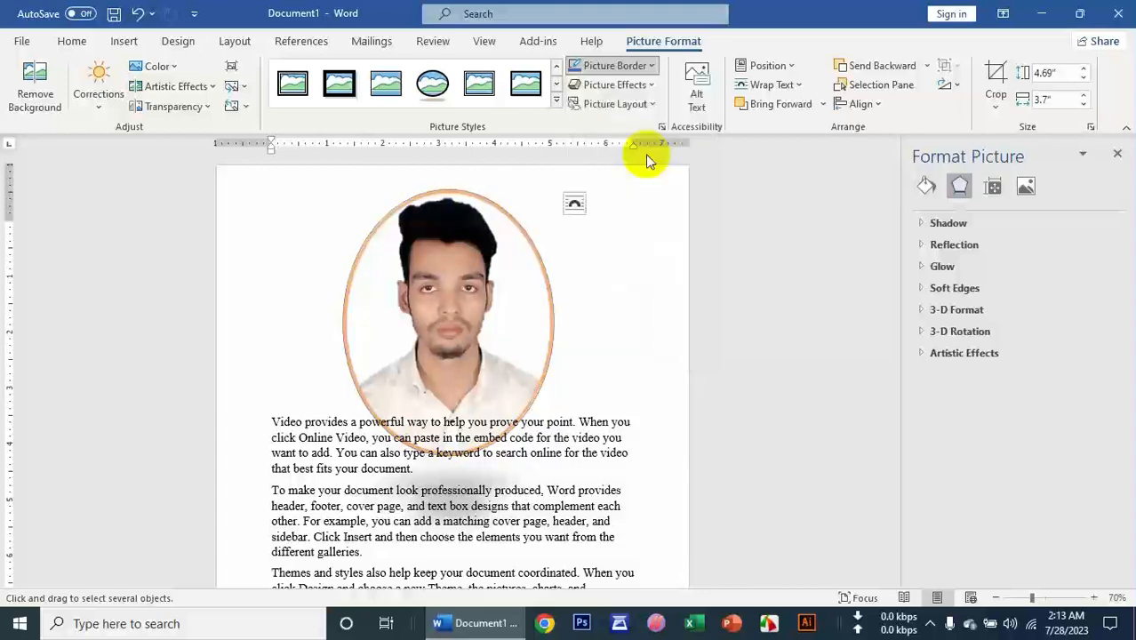
Step: Insert four blank lines above the first paragraph and shift the portrait slightly down and right within the freed space
{"action": "left_click", "coordinate": [272, 423]}
{"action": "key", "text": "Return"}
{"action": "key", "text": "Return"}
{"action": "key", "text": "Return"}
{"action": "key", "text": "Return"}
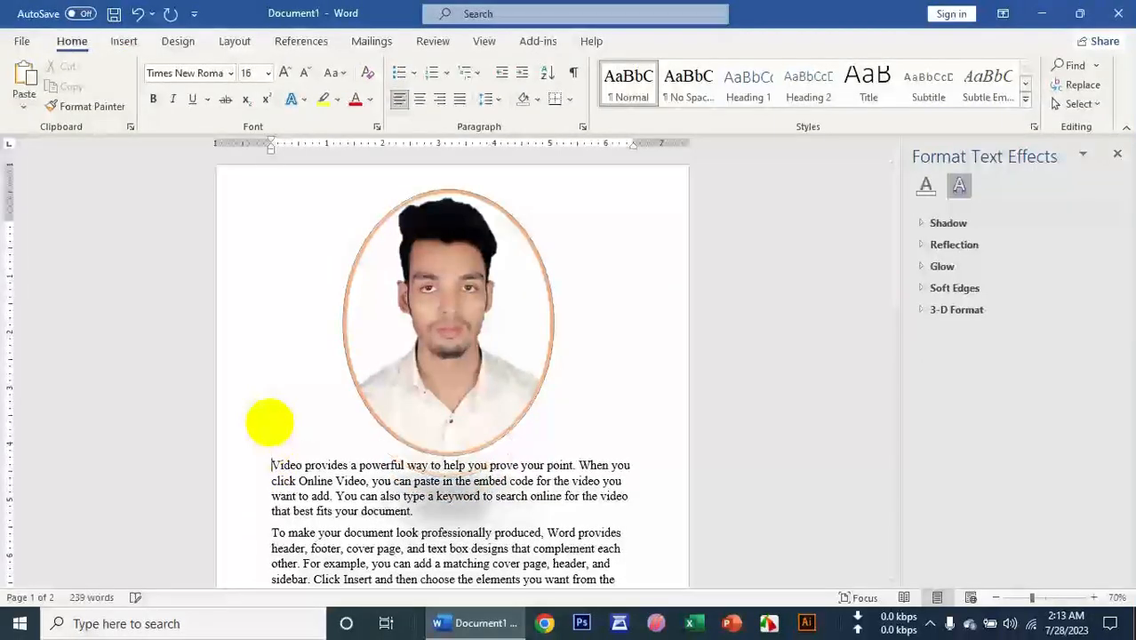
{"action": "left_click", "coordinate": [455, 382]}
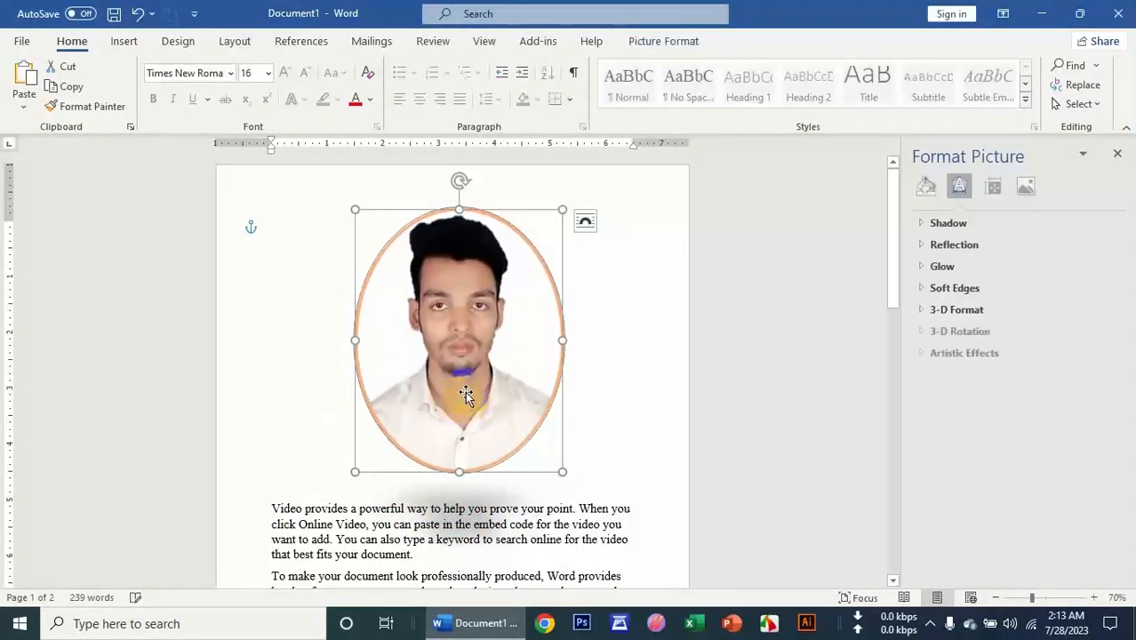
Step: Apply the white-framed picture style with snipped diagonal corners to the portrait
{"action": "left_click", "coordinate": [661, 42]}
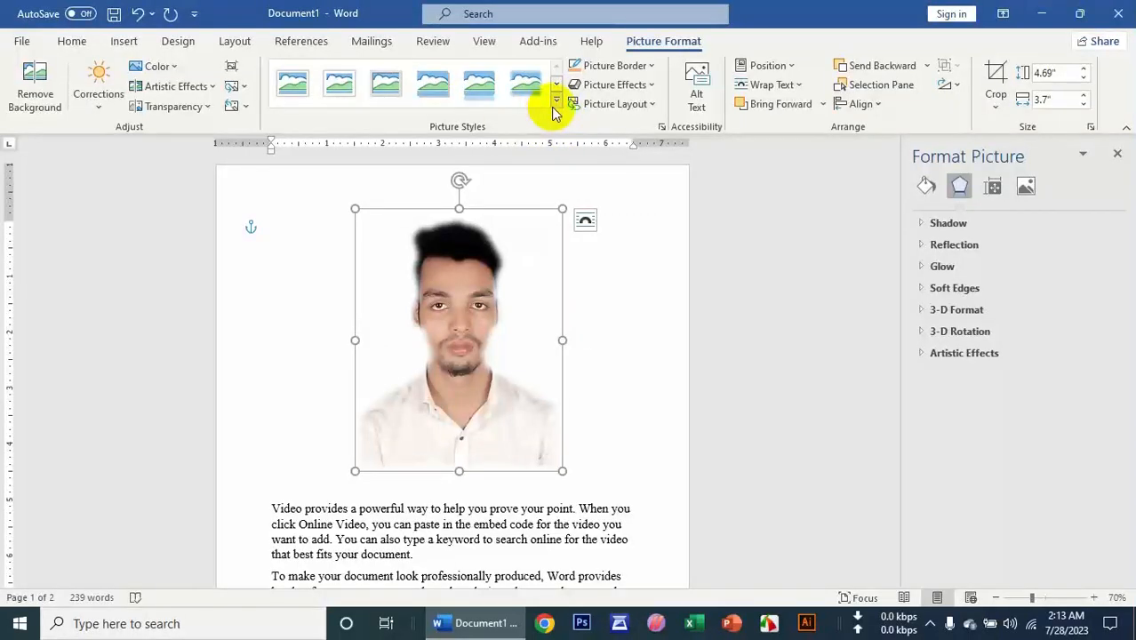
{"action": "left_click", "coordinate": [554, 105]}
{"action": "left_click", "coordinate": [372, 198]}
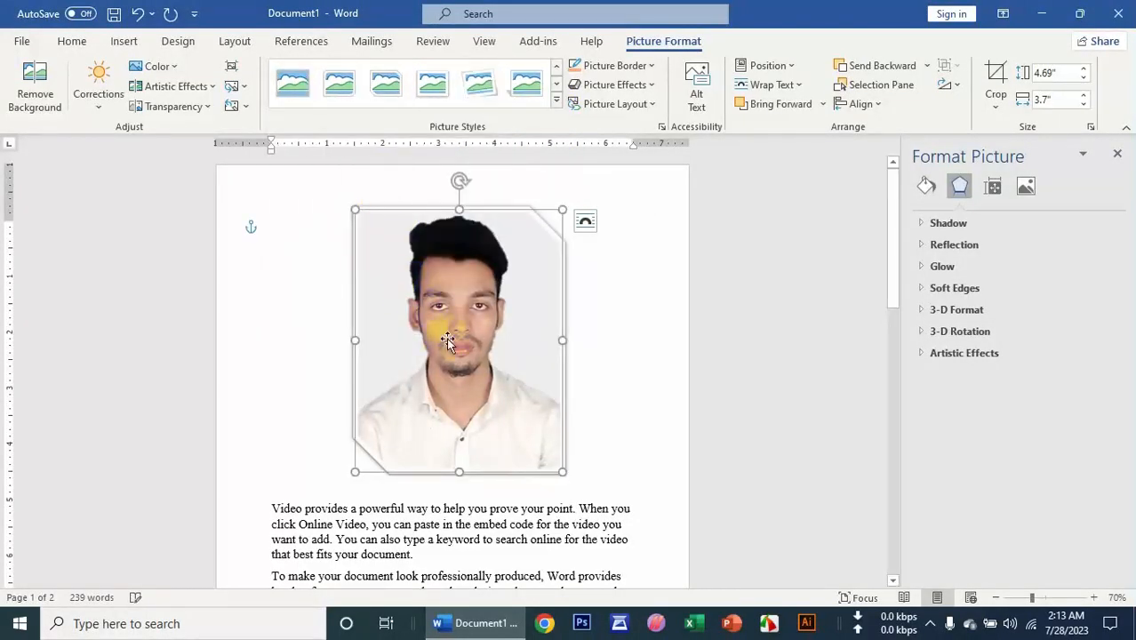
Step: Preview the portrait's glow and soft-edge effects and pick the first bevel in the second row of bevel variations
{"action": "left_click", "coordinate": [612, 88]}
{"action": "mouse_move", "coordinate": [622, 160]}
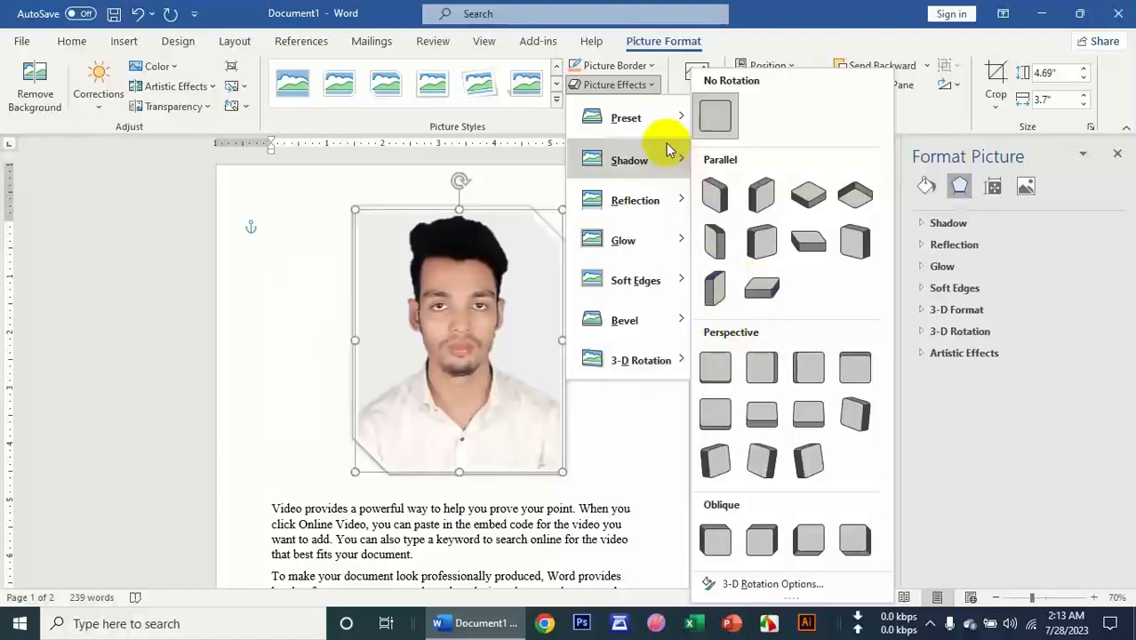
{"action": "left_click", "coordinate": [626, 84]}
{"action": "left_click", "coordinate": [627, 85]}
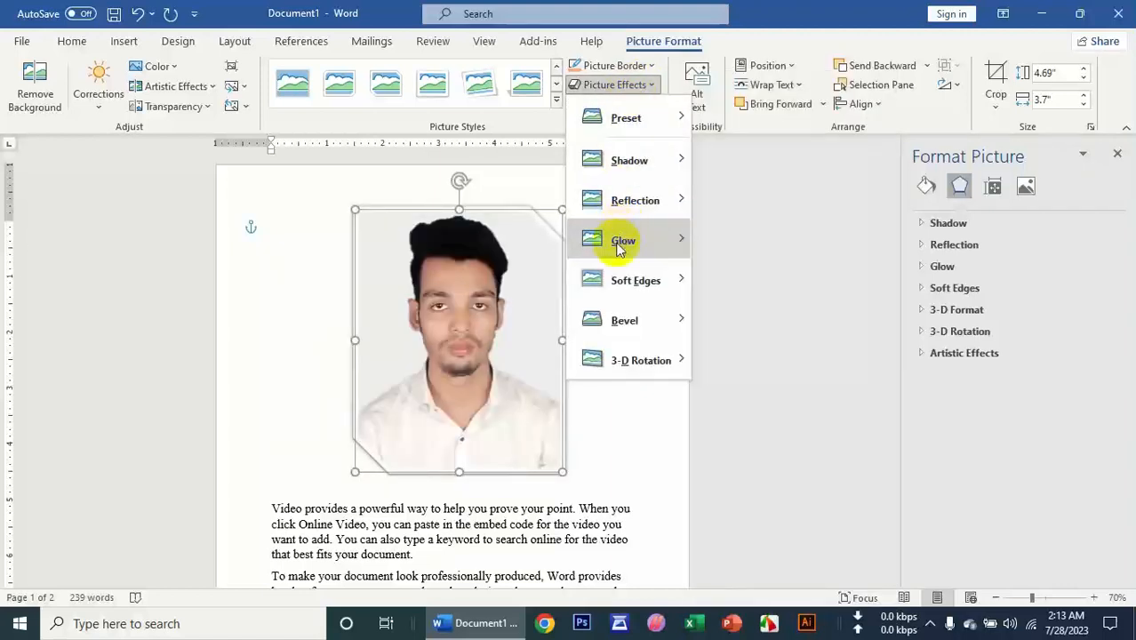
{"action": "mouse_move", "coordinate": [620, 248]}
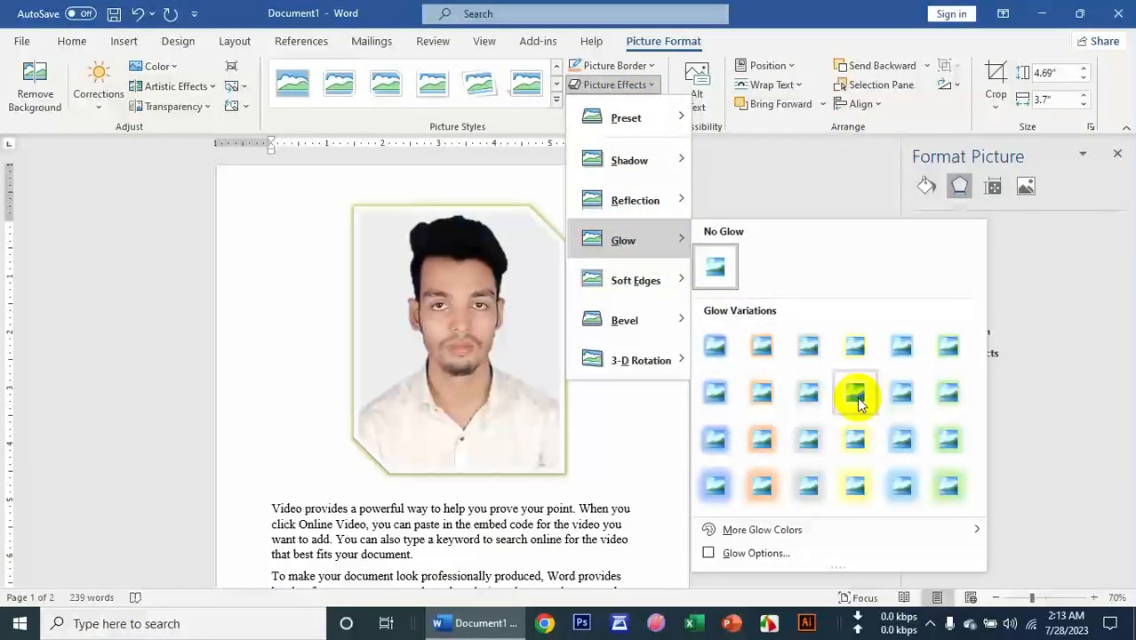
{"action": "mouse_move", "coordinate": [619, 296]}
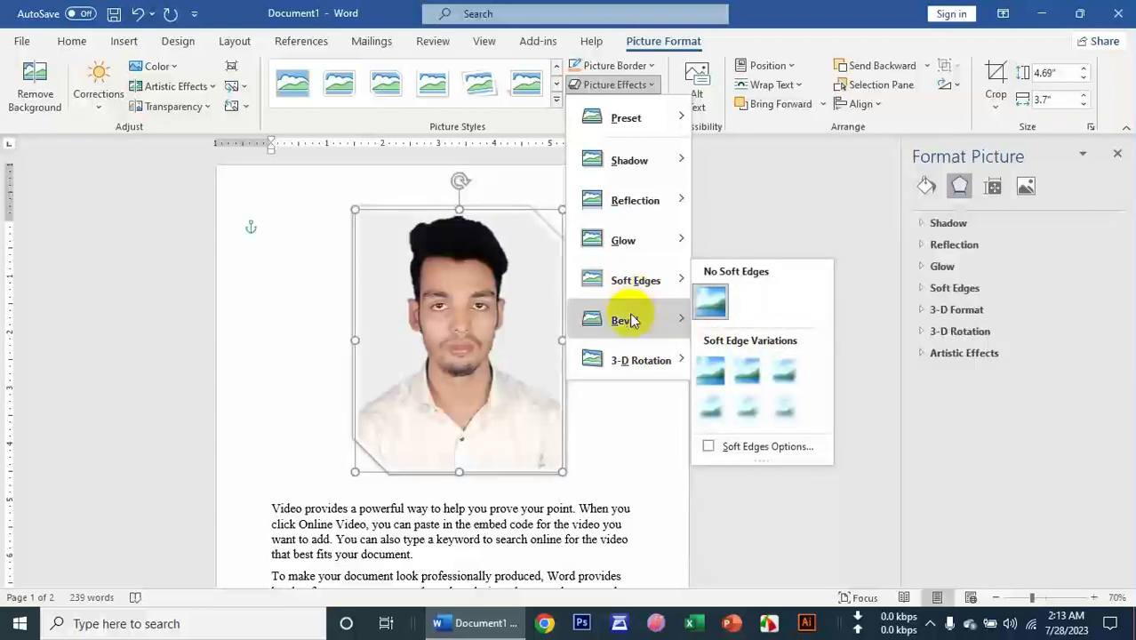
{"action": "mouse_move", "coordinate": [653, 325]}
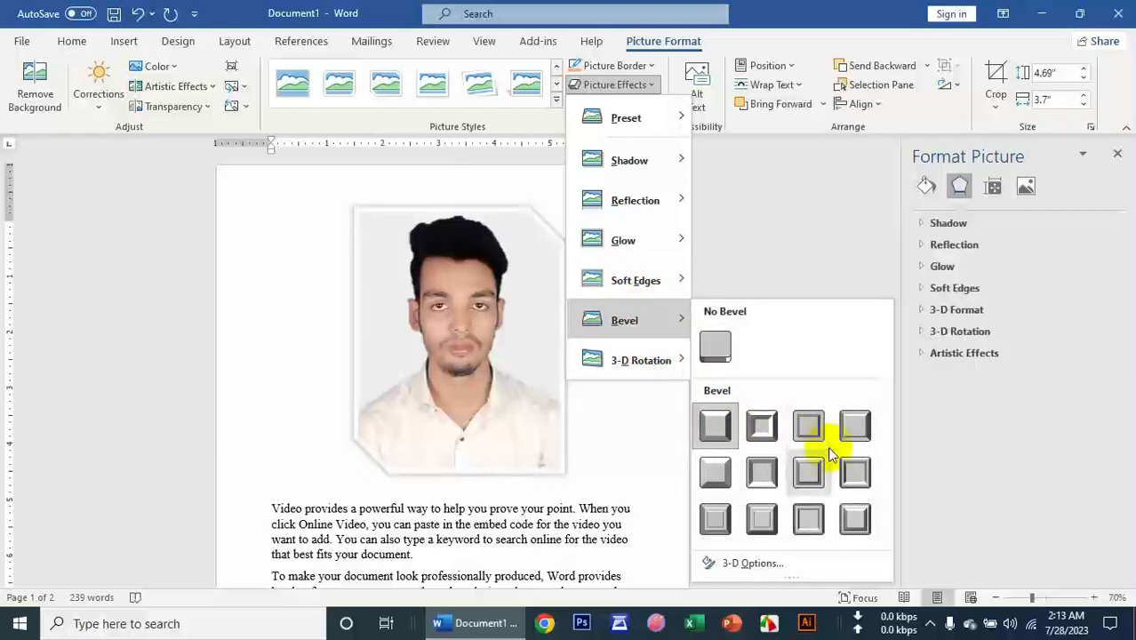
{"action": "left_click", "coordinate": [715, 493]}
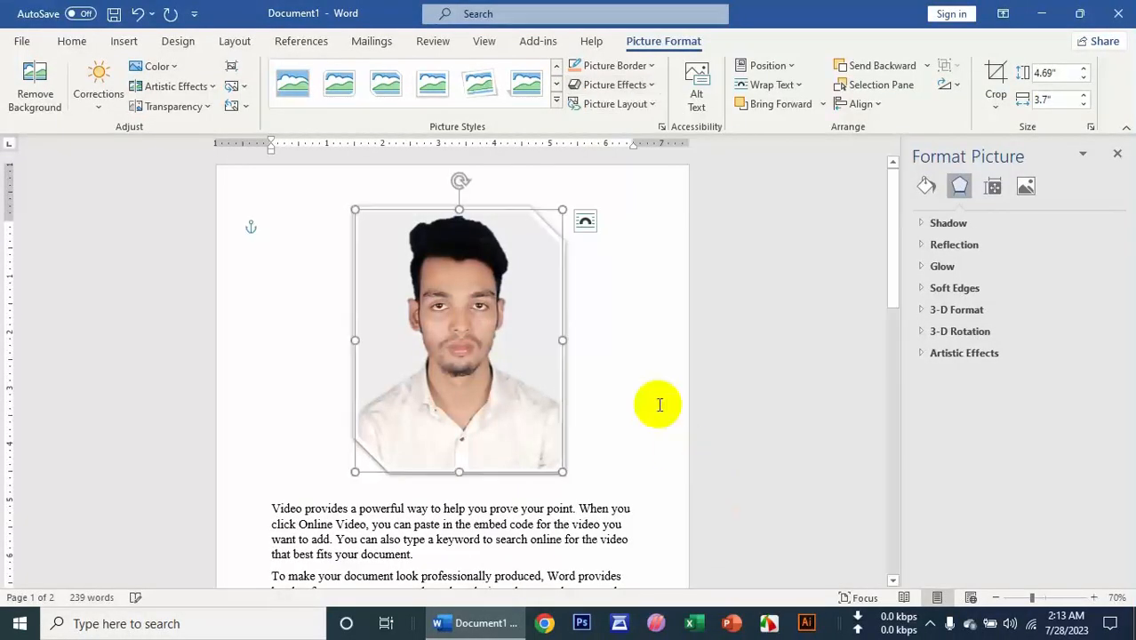
Step: Preview the portrait's 3-D rotation and preset effects and inspect the 3-D Format options, leaving the settings pane closed
{"action": "left_click", "coordinate": [609, 85]}
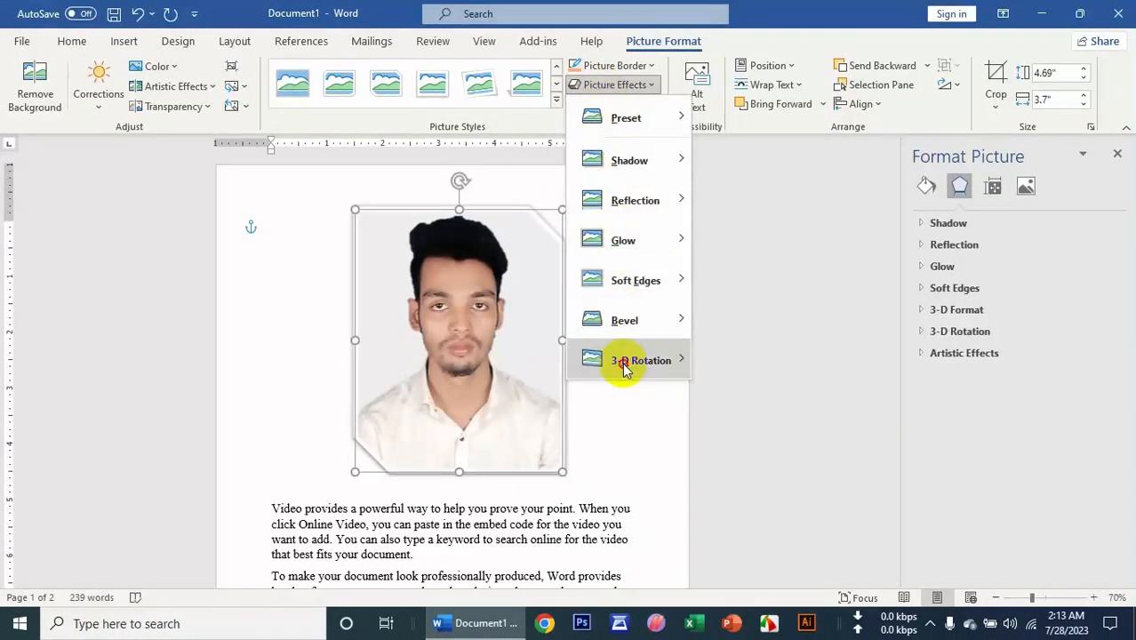
{"action": "mouse_move", "coordinate": [621, 360]}
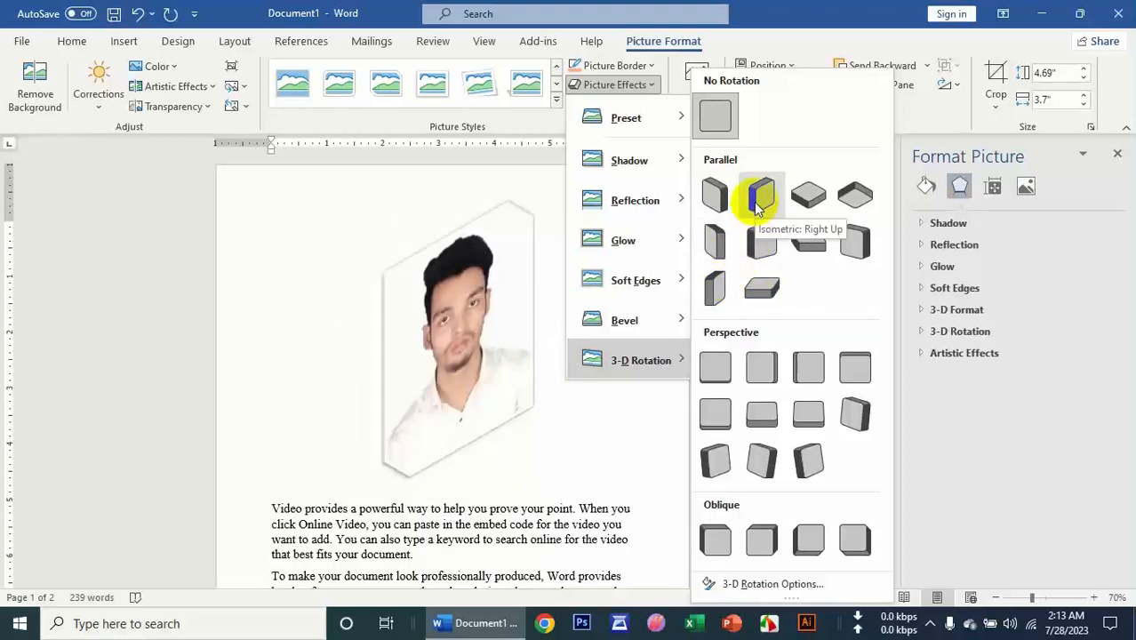
{"action": "mouse_move", "coordinate": [664, 127]}
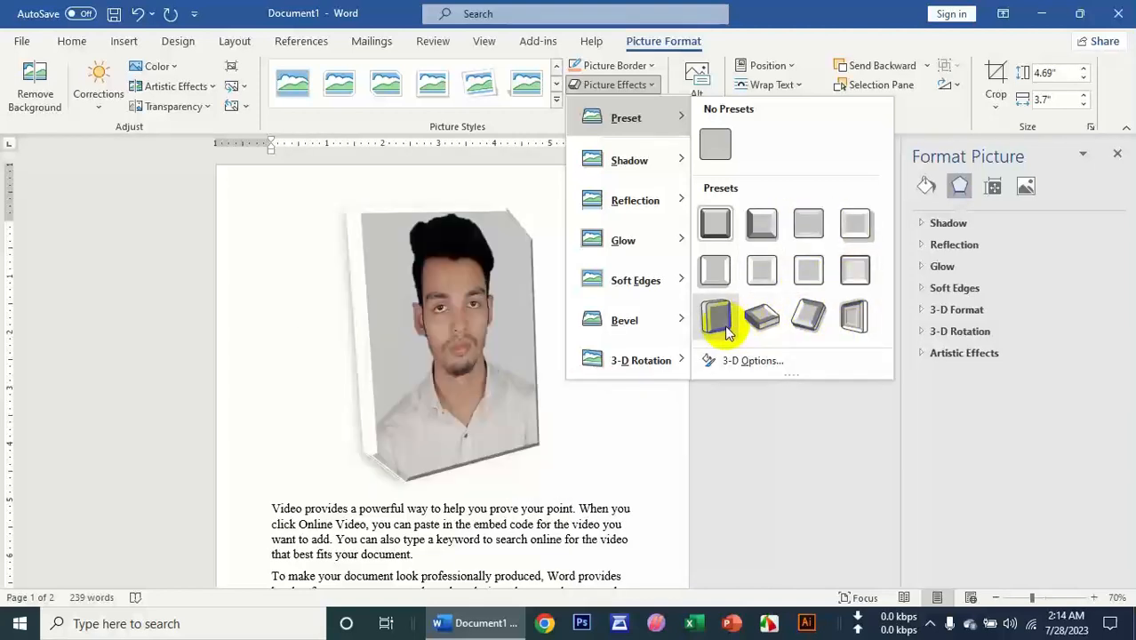
{"action": "left_click", "coordinate": [751, 361]}
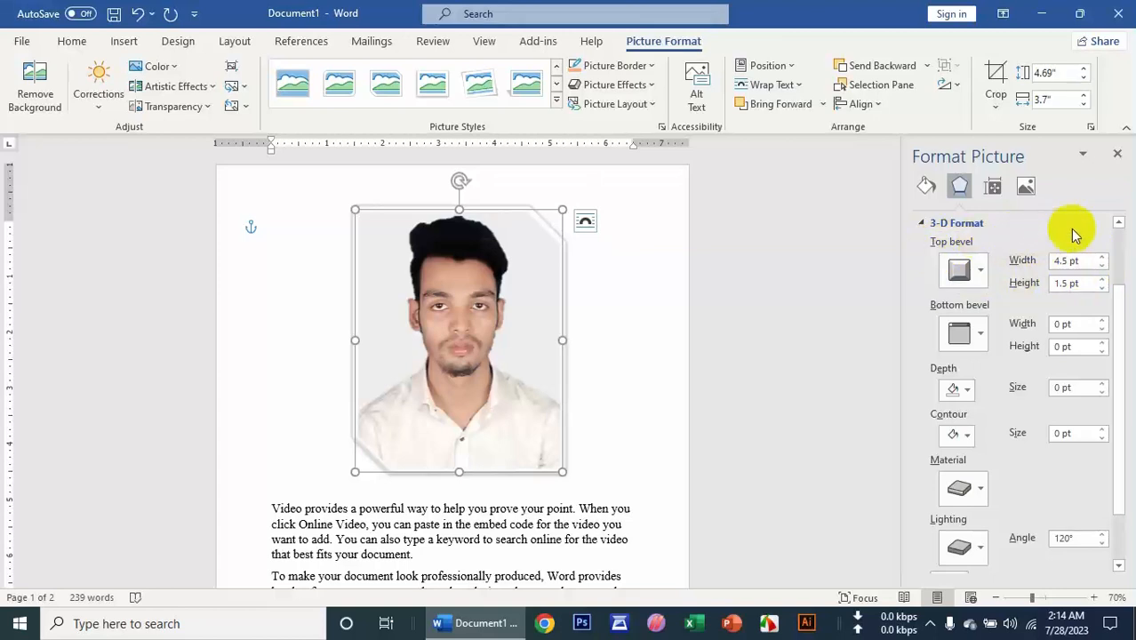
{"action": "left_click", "coordinate": [1117, 156]}
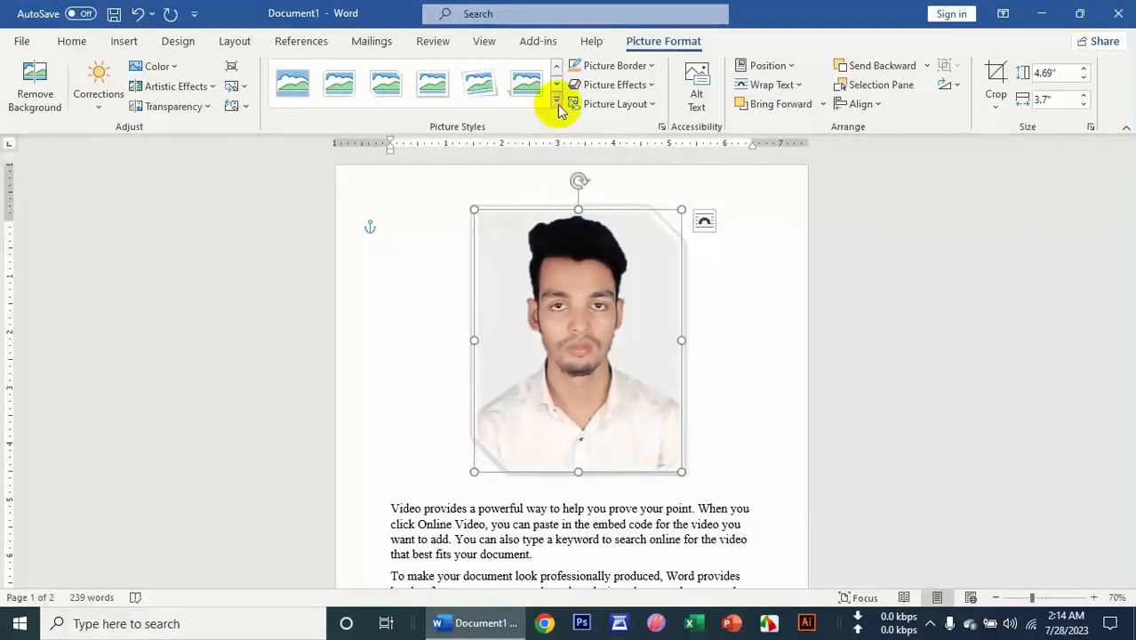
Step: Color the portrait's picture border with the standard green
{"action": "left_click", "coordinate": [608, 66]}
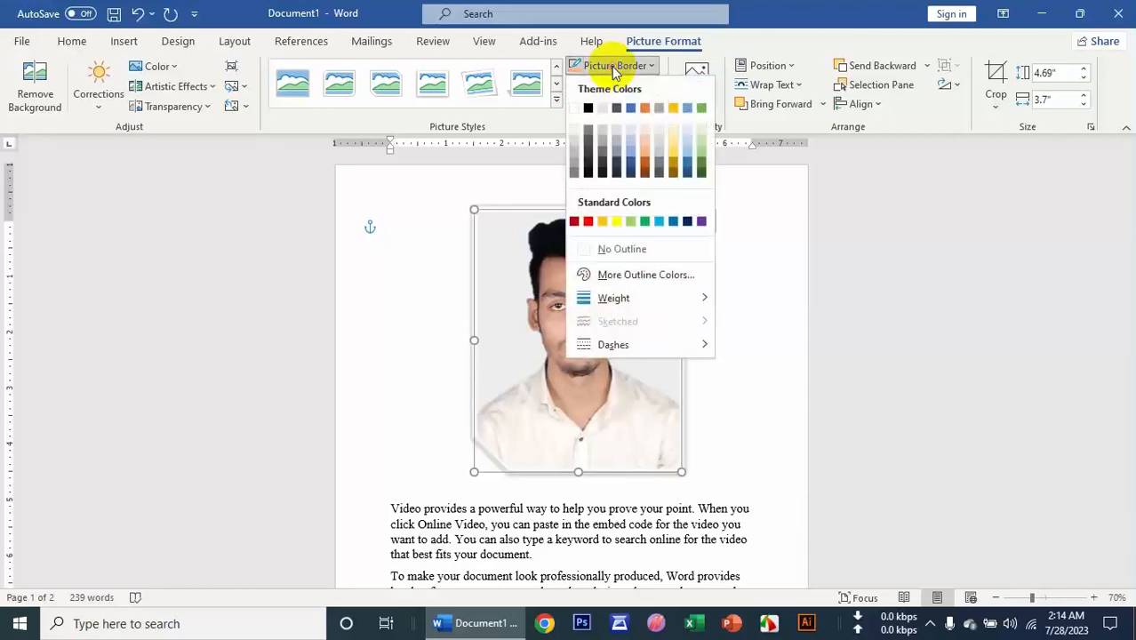
{"action": "left_click", "coordinate": [645, 221]}
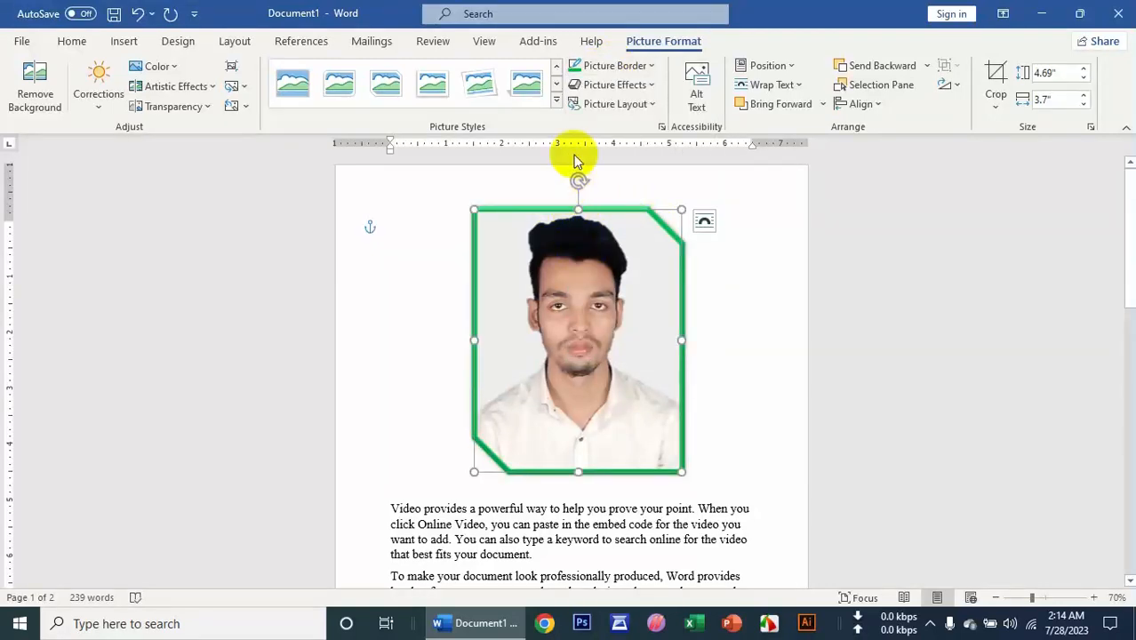
{"action": "left_click", "coordinate": [611, 89]}
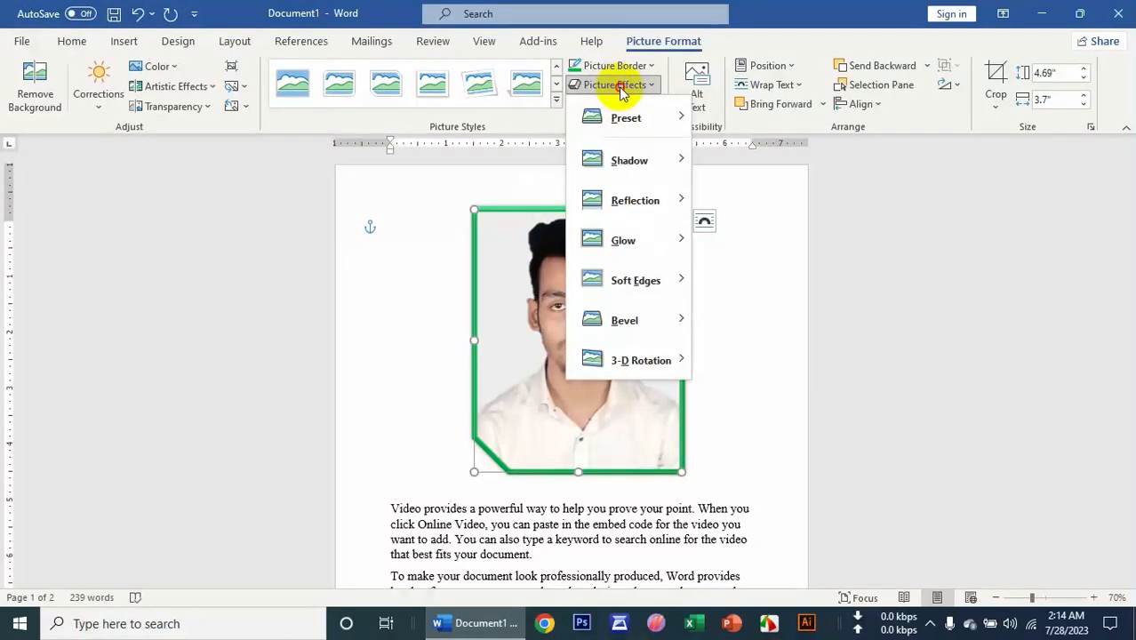
{"action": "left_click", "coordinate": [621, 89]}
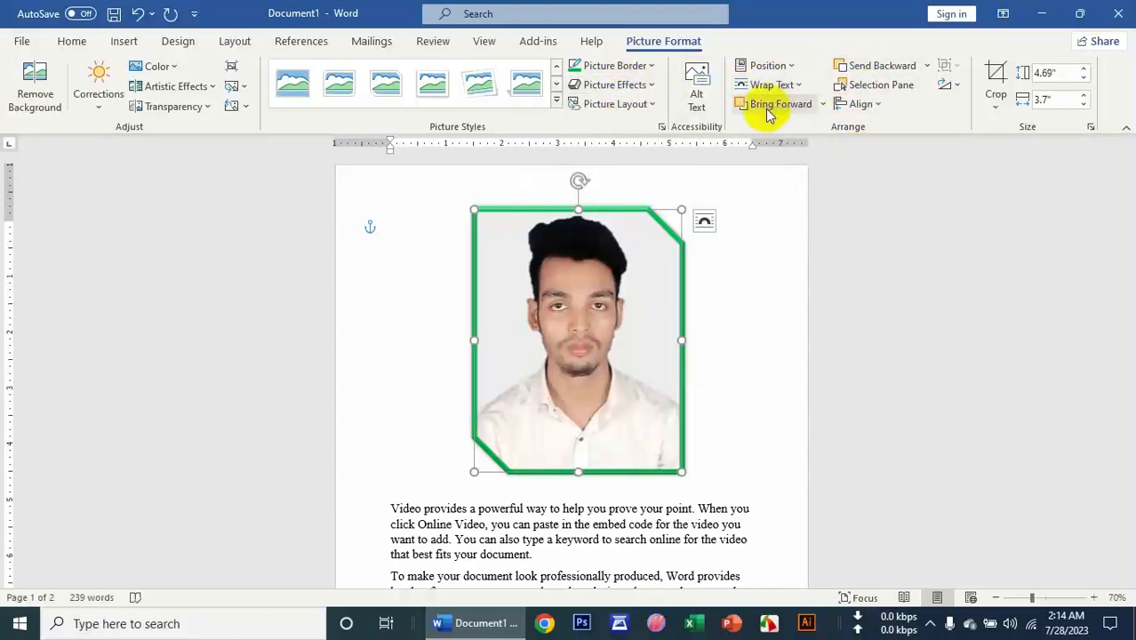
Step: Review the portrait's text wrapping options and preview its position presets without applying any
{"action": "left_click", "coordinate": [768, 87]}
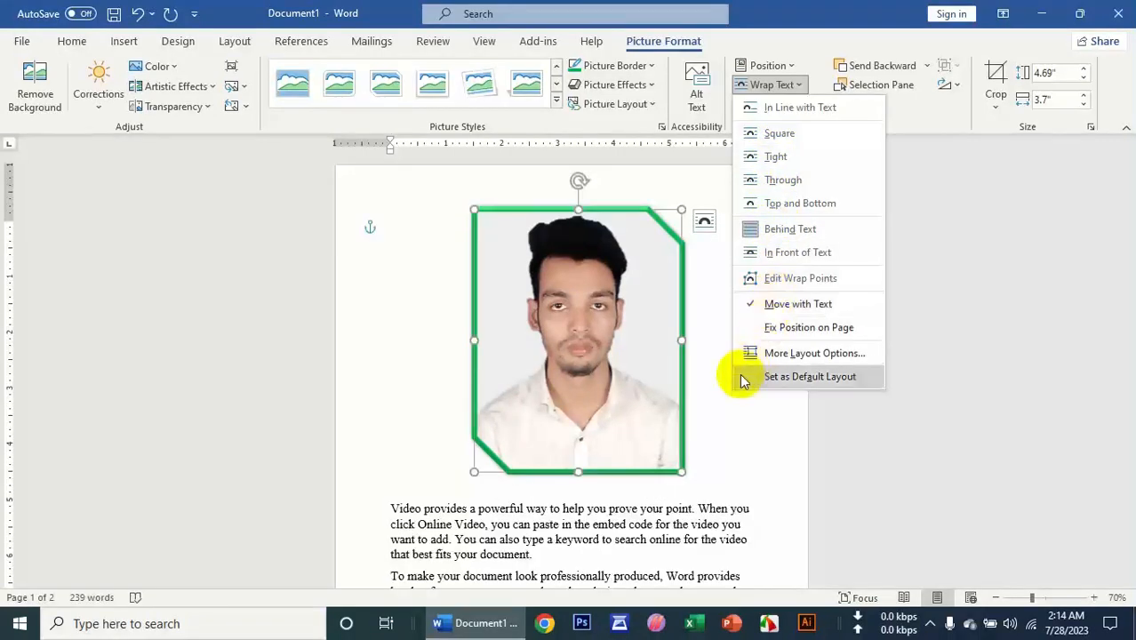
{"action": "left_click", "coordinate": [653, 507]}
{"action": "left_click", "coordinate": [649, 509]}
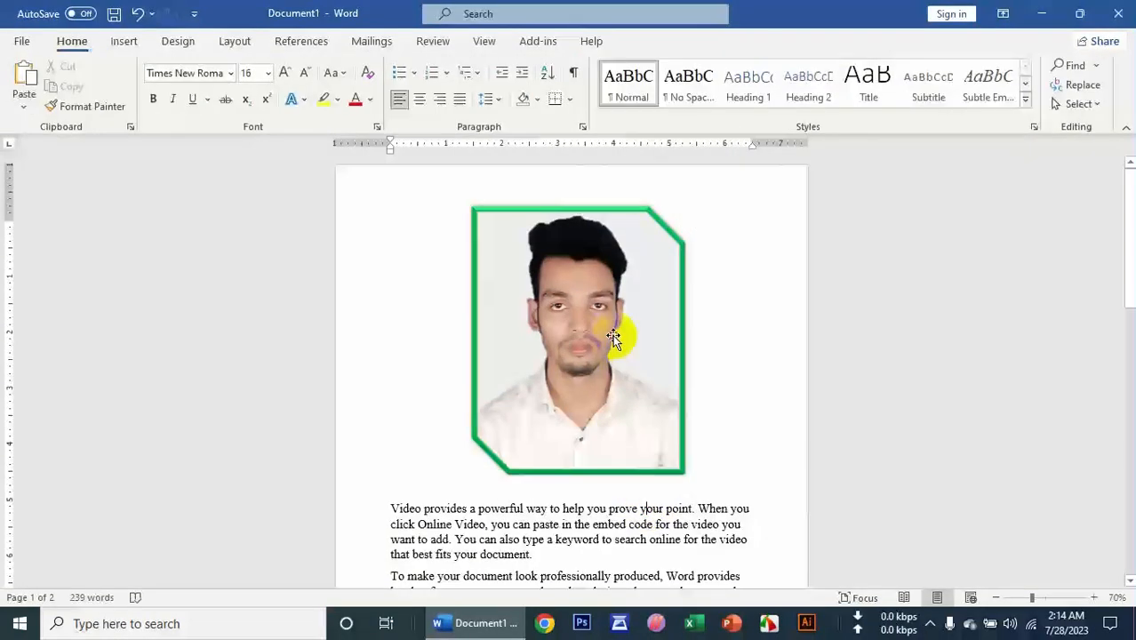
{"action": "left_click", "coordinate": [621, 329]}
{"action": "left_click", "coordinate": [795, 86]}
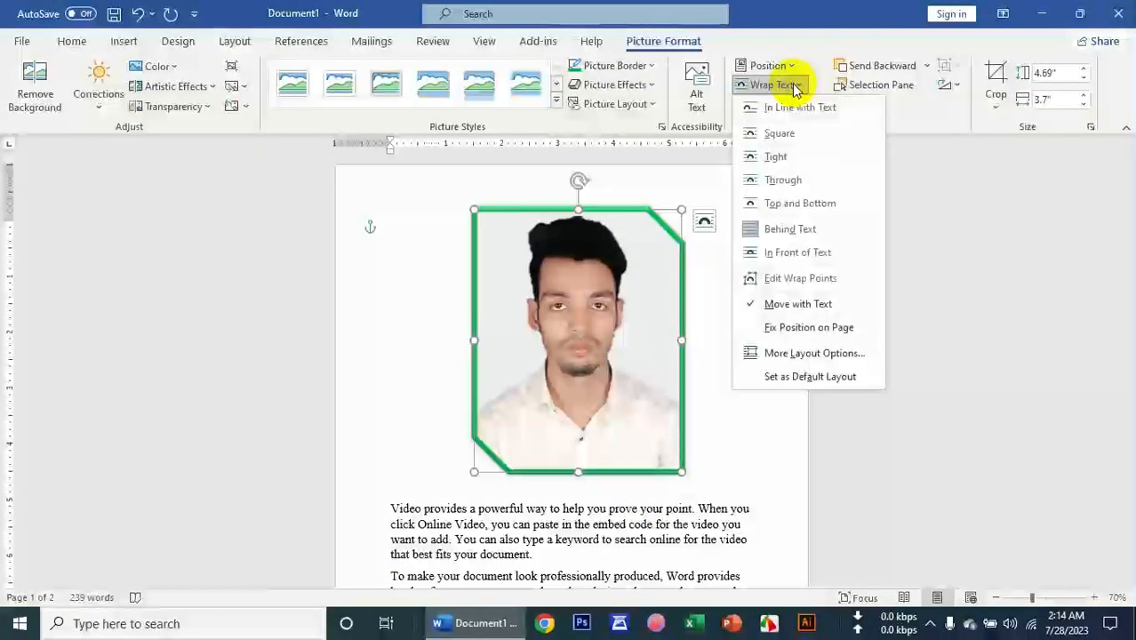
{"action": "left_click", "coordinate": [786, 84]}
{"action": "left_click", "coordinate": [775, 66]}
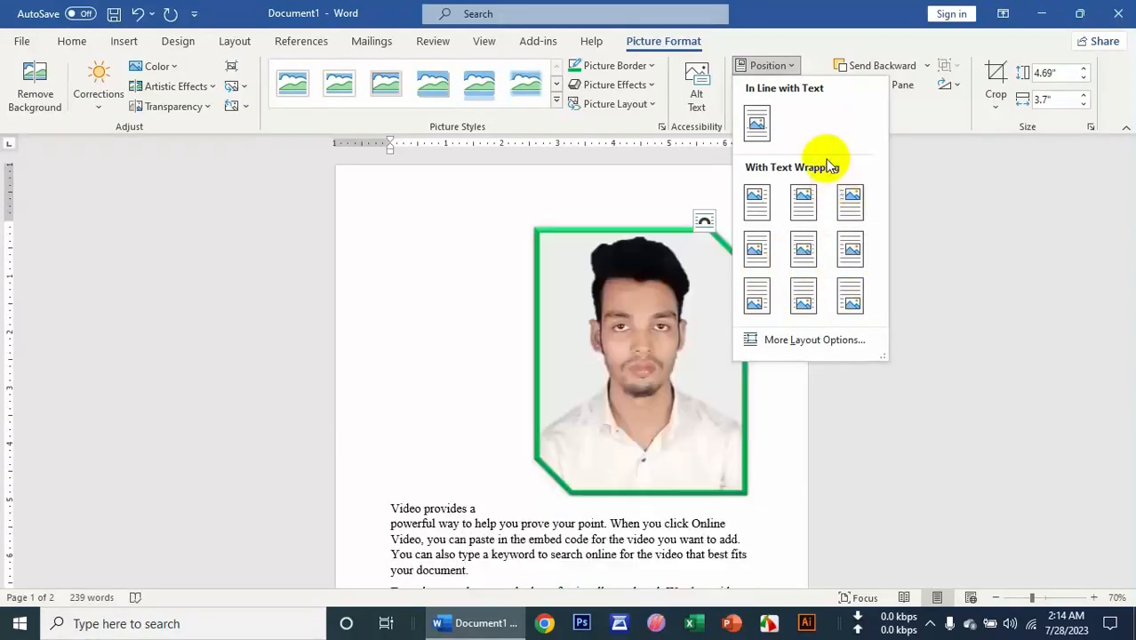
{"action": "left_click", "coordinate": [922, 135]}
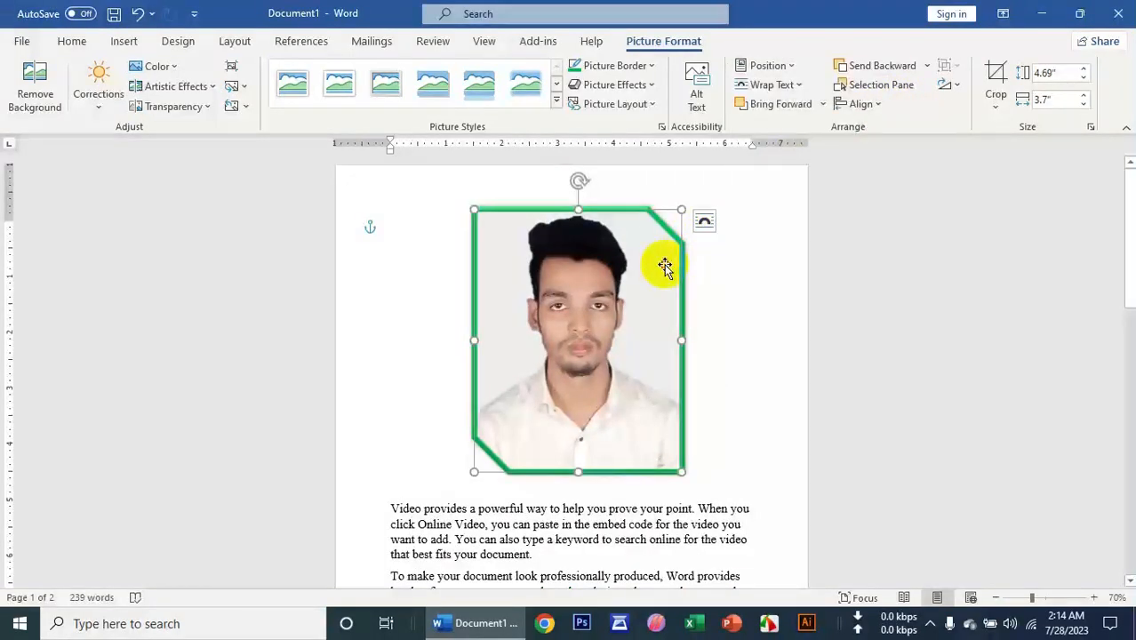
{"action": "left_click_drag", "start_coordinate": [634, 326], "coordinate": [605, 331]}
{"action": "key", "text": "ctrl+z"}
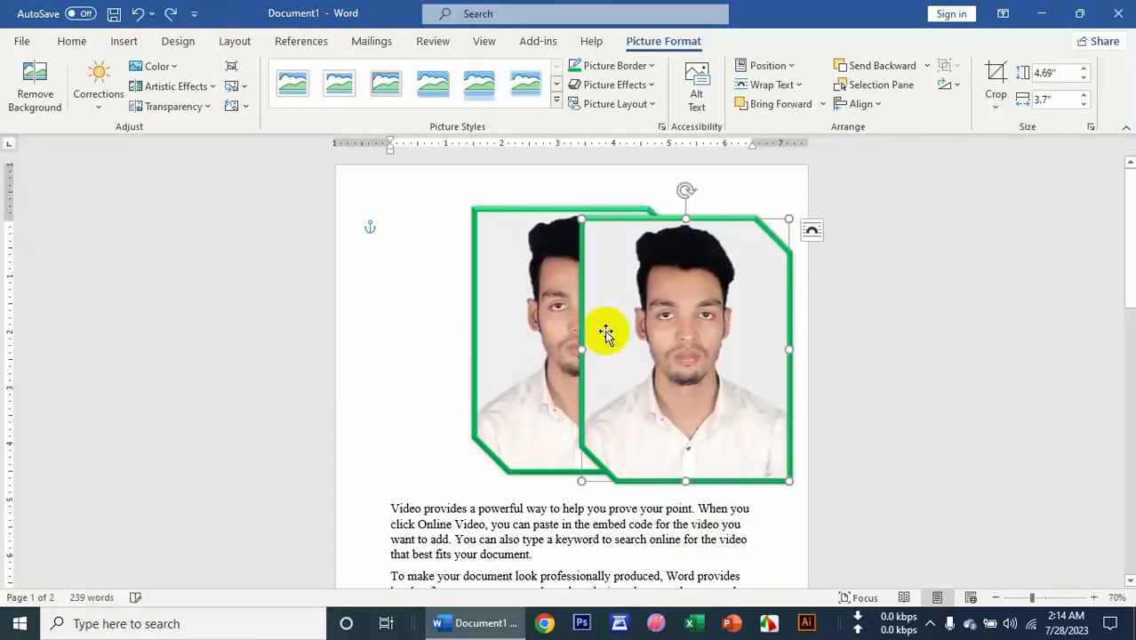
{"action": "key", "text": "ctrl+z"}
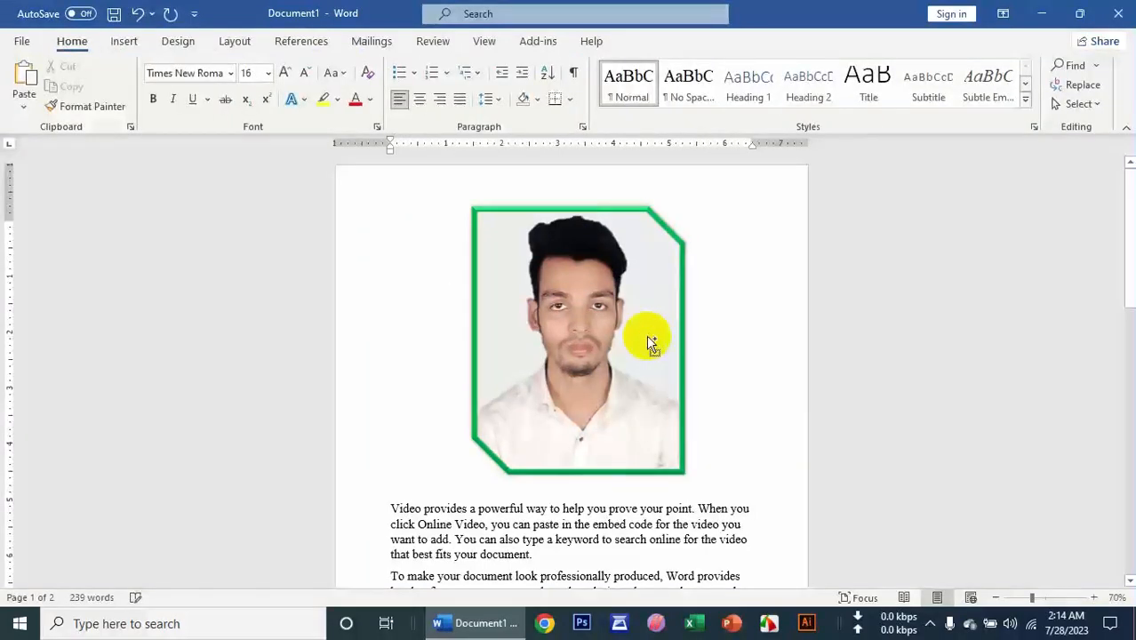
{"action": "key", "text": "ctrl+d"}
{"action": "left_click", "coordinate": [665, 533]}
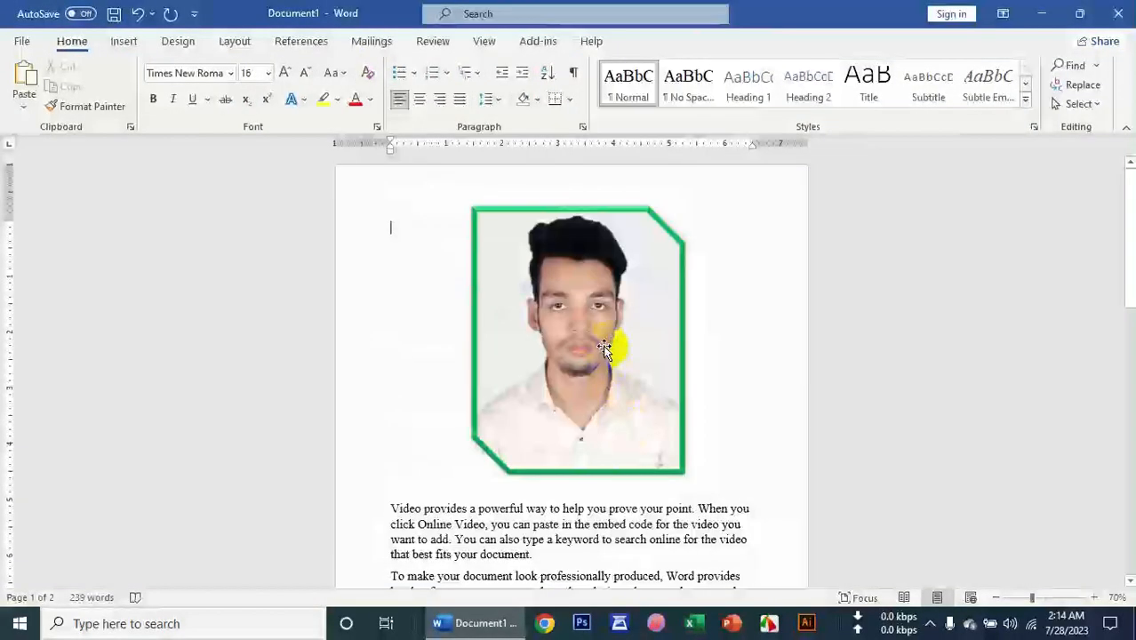
Step: Duplicate the green-bordered portrait and place the copy partly overlapping the original's right side
{"action": "left_click", "coordinate": [602, 345]}
{"action": "key", "text": "ctrl+d"}
{"action": "left_click_drag", "start_coordinate": [605, 346], "coordinate": [713, 348]}
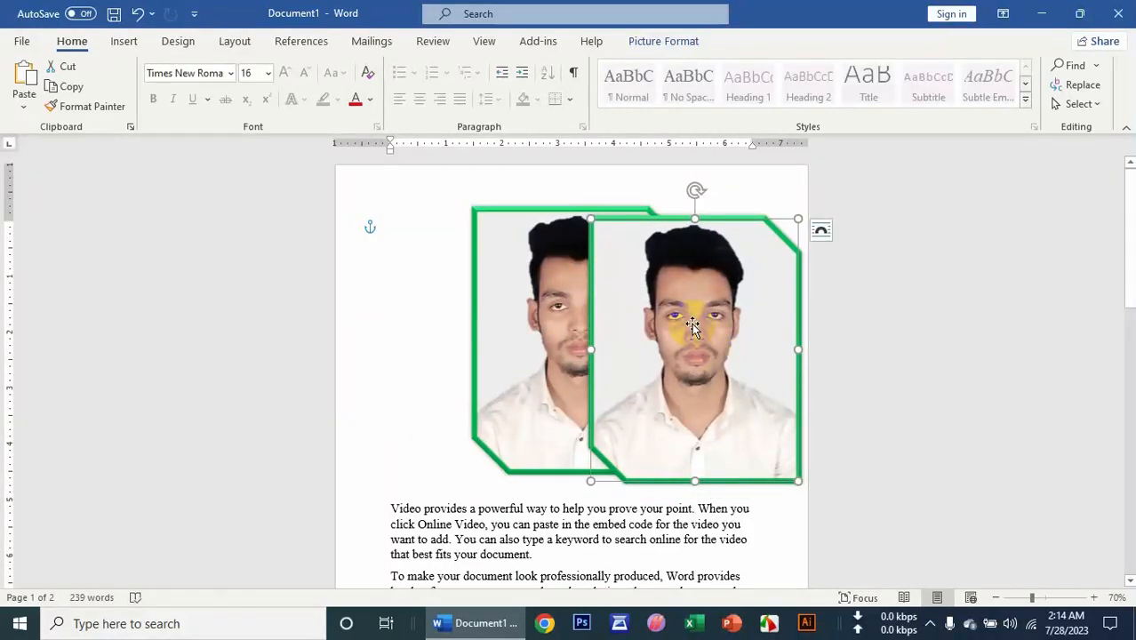
{"action": "left_click", "coordinate": [664, 41]}
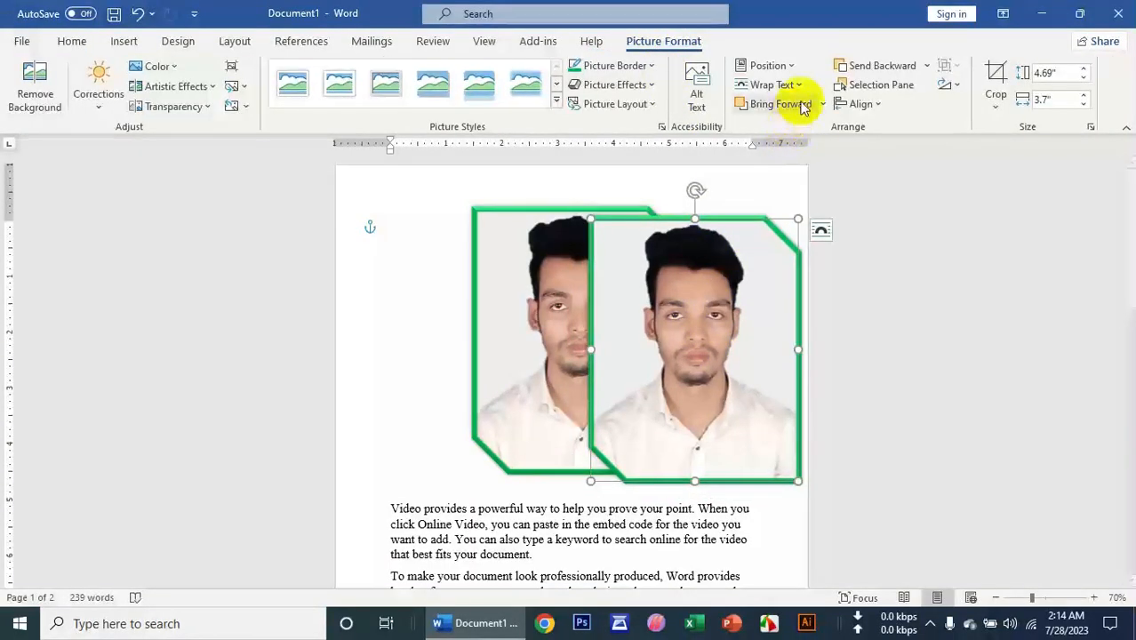
Step: Send the copied portrait behind the original and bring it back in front
{"action": "left_click", "coordinate": [872, 69]}
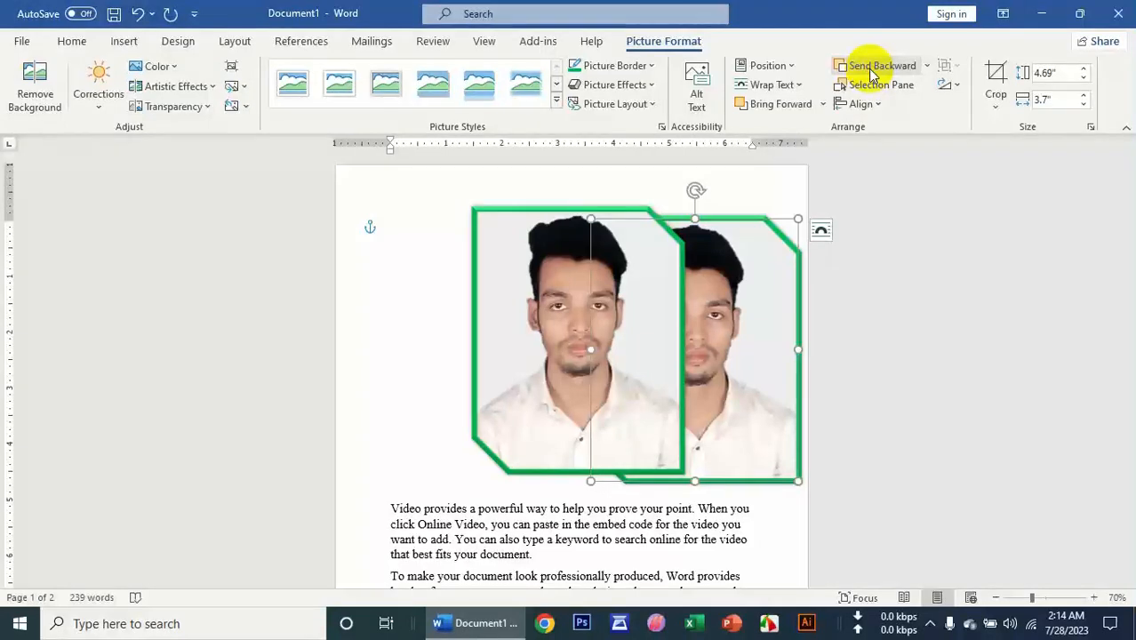
{"action": "left_click", "coordinate": [770, 105]}
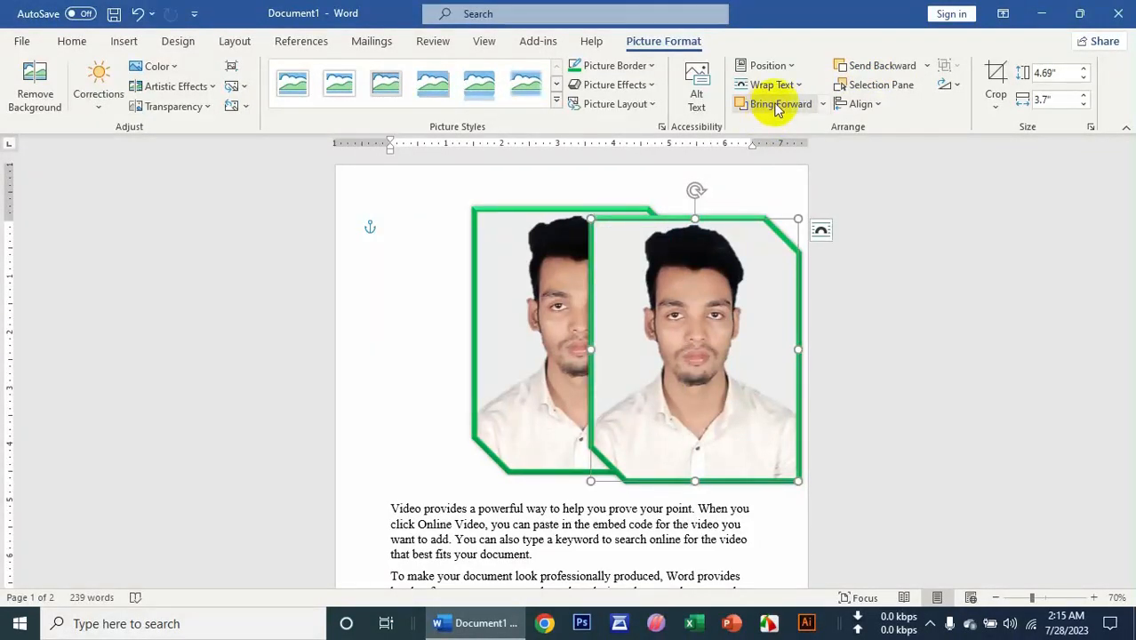
Step: Align the front portrait to the horizontal center and vertical middle of the margins
{"action": "left_click", "coordinate": [861, 103]}
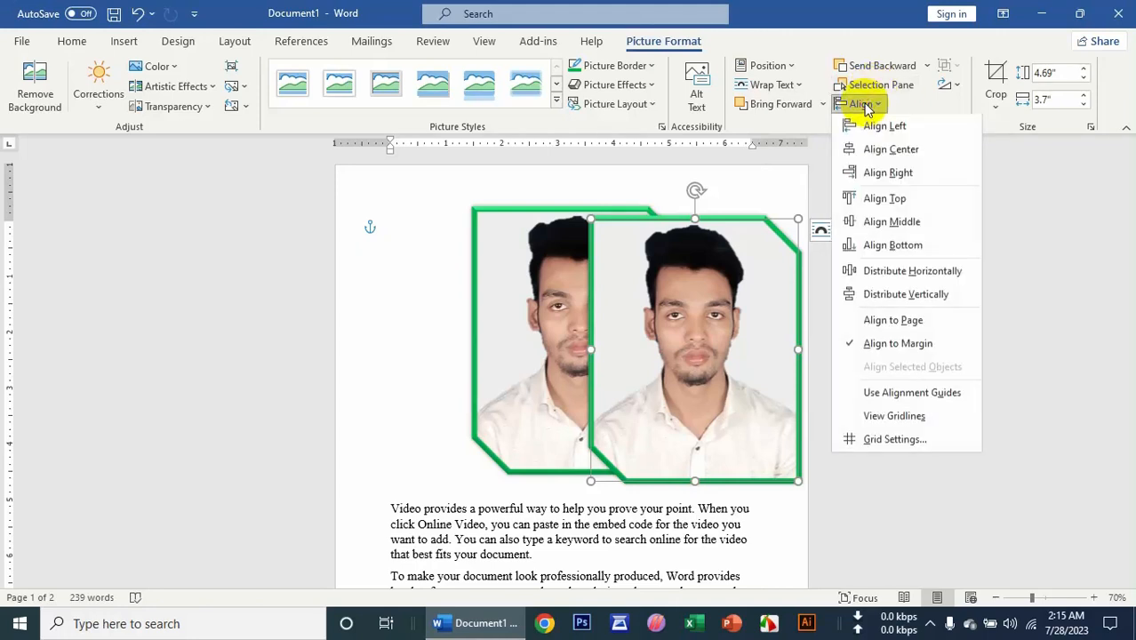
{"action": "left_click", "coordinate": [873, 159]}
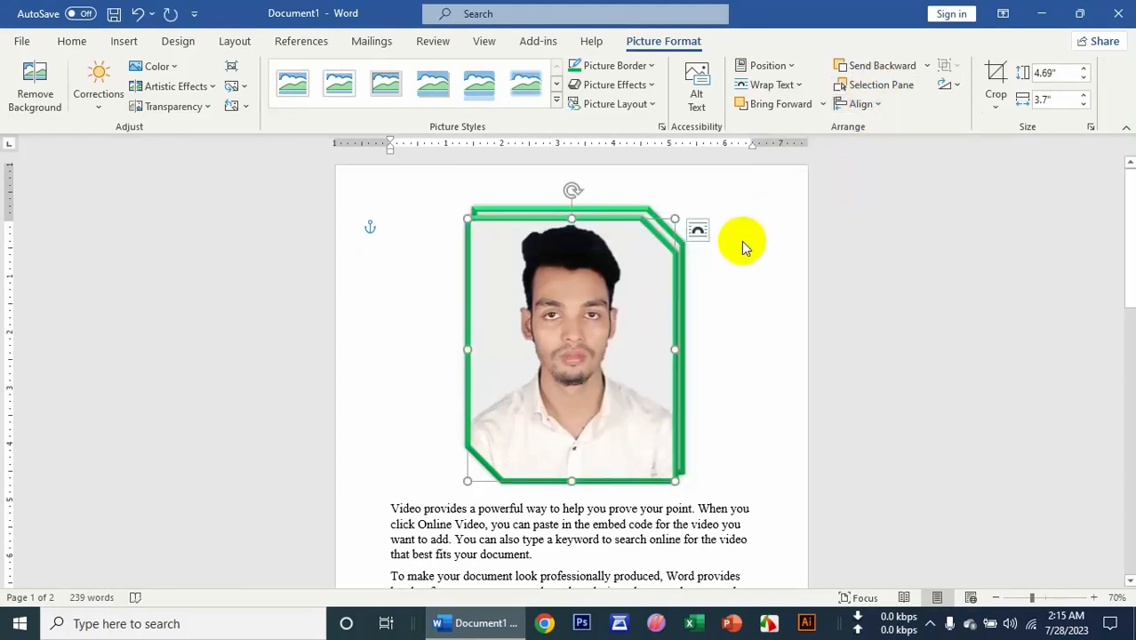
{"action": "left_click", "coordinate": [861, 103]}
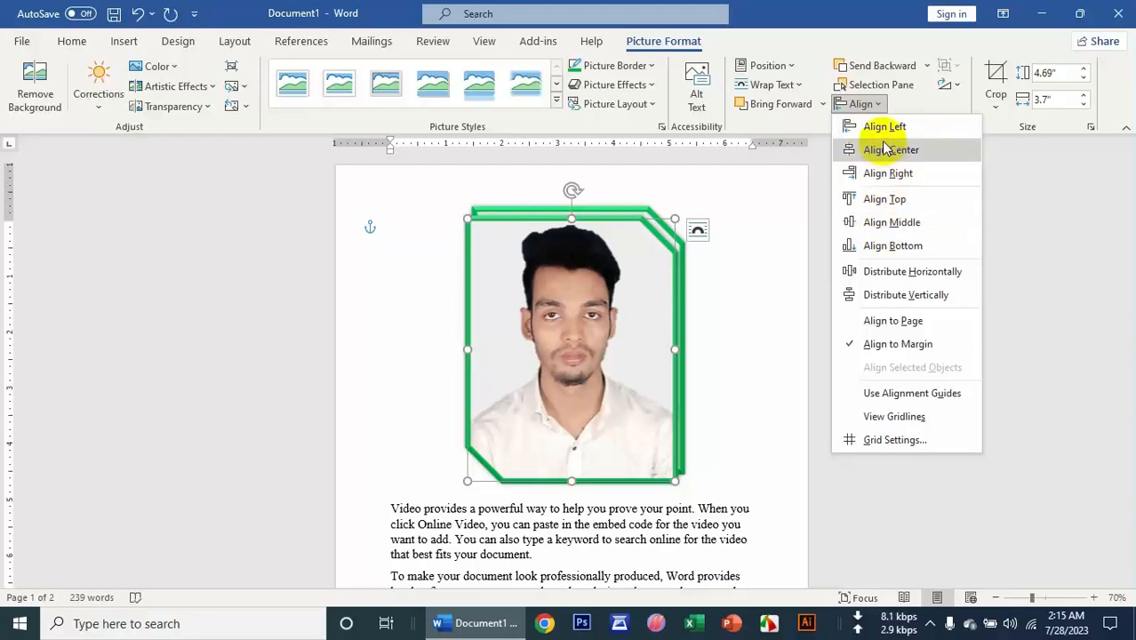
{"action": "left_click", "coordinate": [889, 222]}
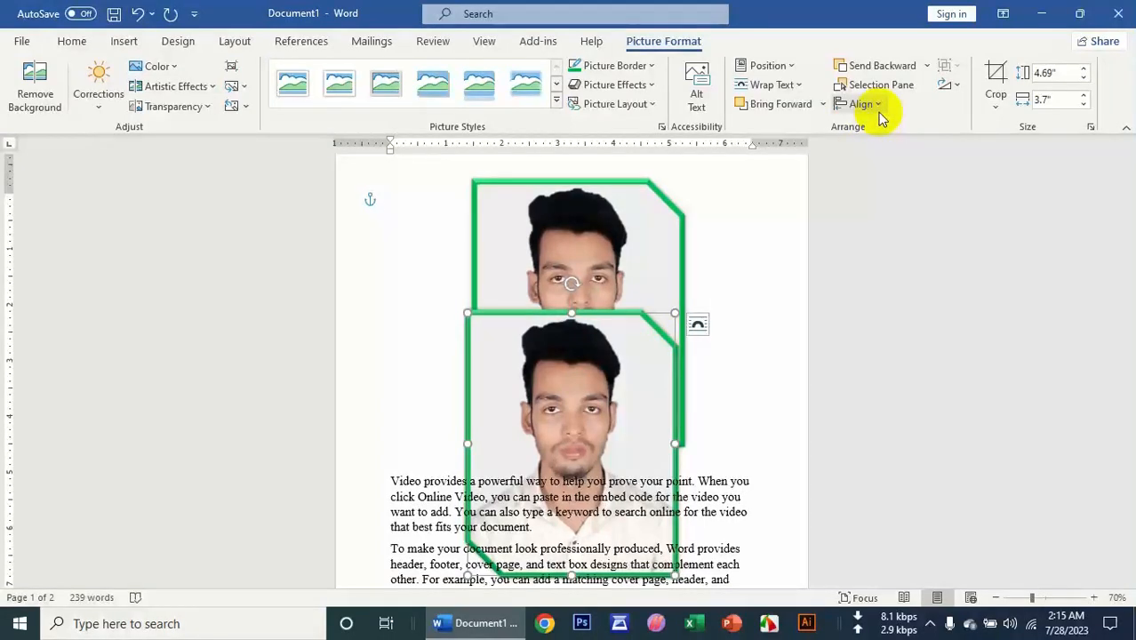
{"action": "left_click", "coordinate": [864, 104]}
{"action": "left_click", "coordinate": [951, 86]}
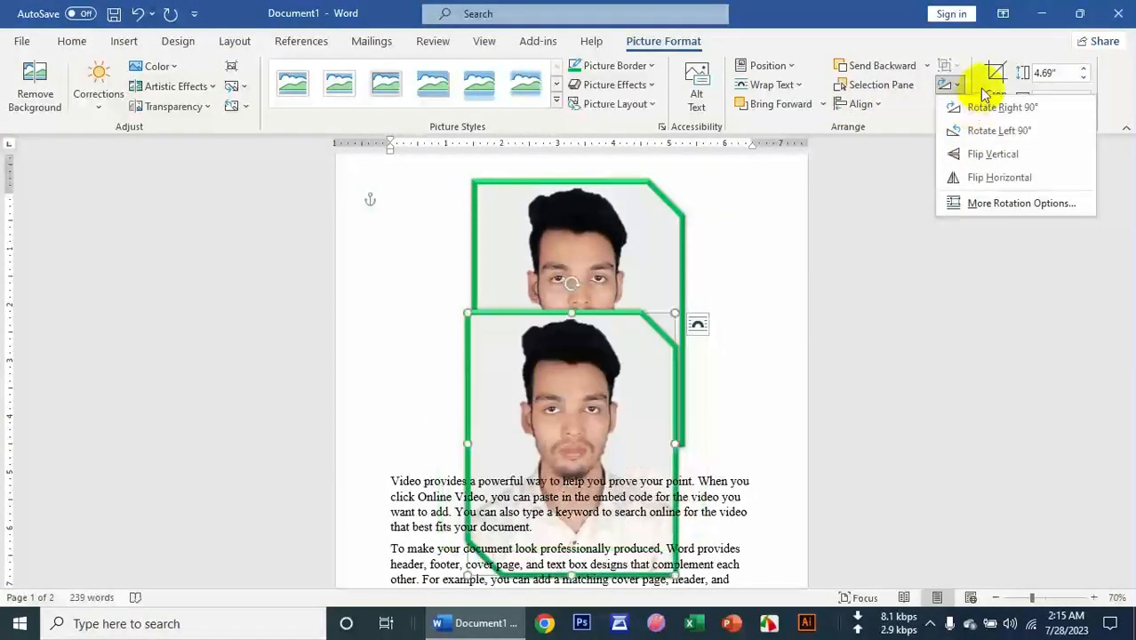
{"action": "left_click", "coordinate": [994, 51]}
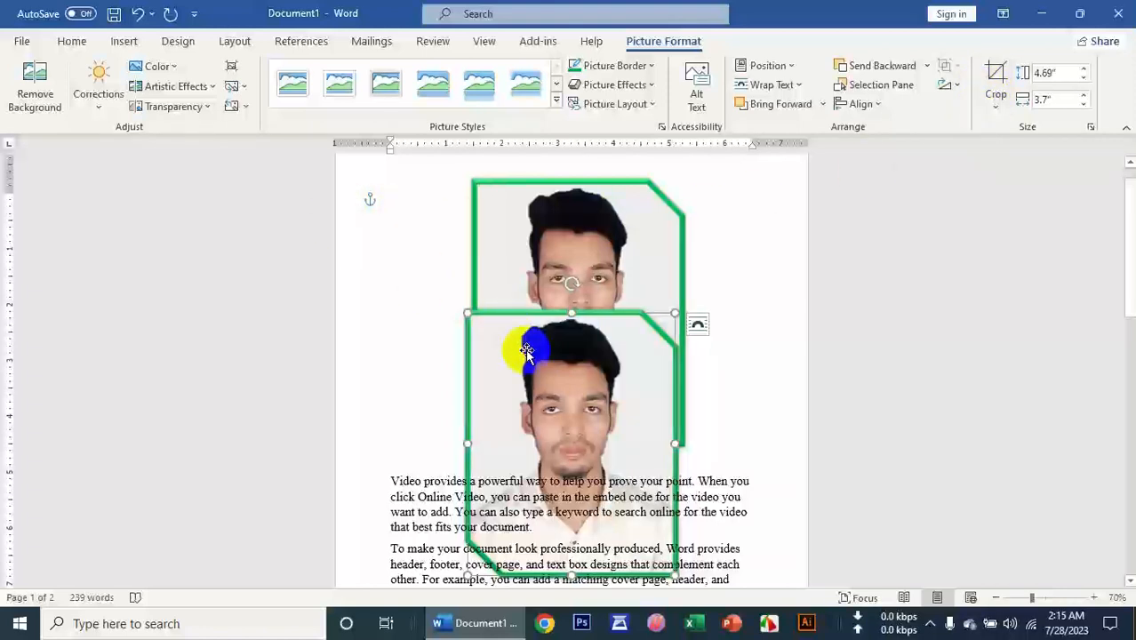
Step: Reset the front portrait's picture formatting and move it up over the green-bordered portrait
{"action": "left_click", "coordinate": [232, 107]}
{"action": "left_click_drag", "start_coordinate": [518, 330], "coordinate": [524, 233]}
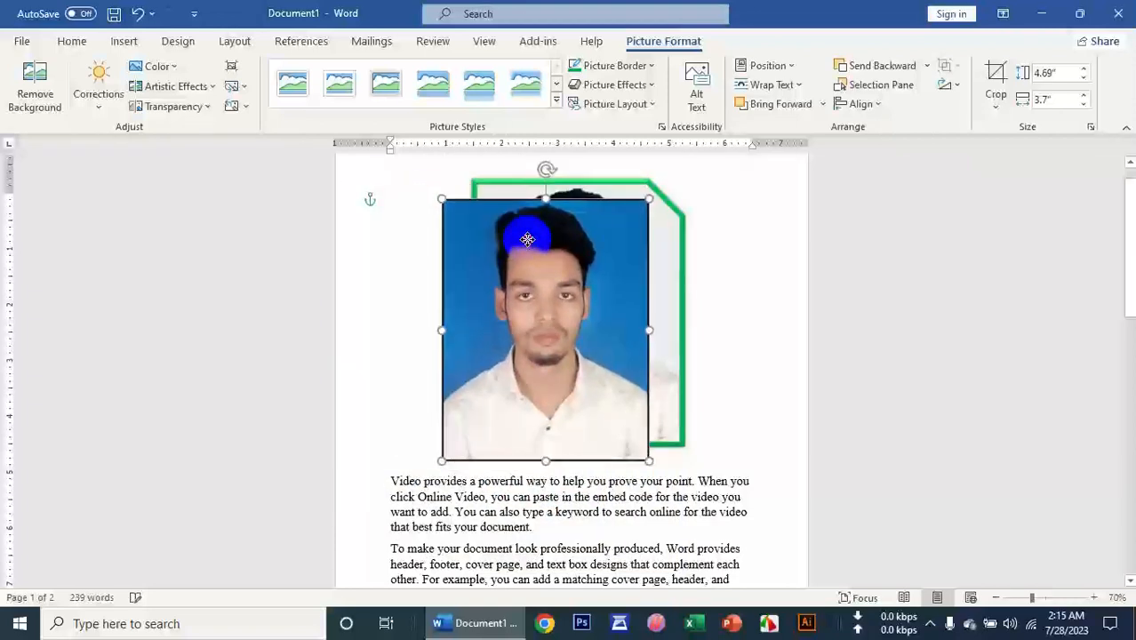
Step: Crop the blue-background portrait's bottom, right and left edges to 3.99" high by 3.4" wide
{"action": "left_click", "coordinate": [994, 104]}
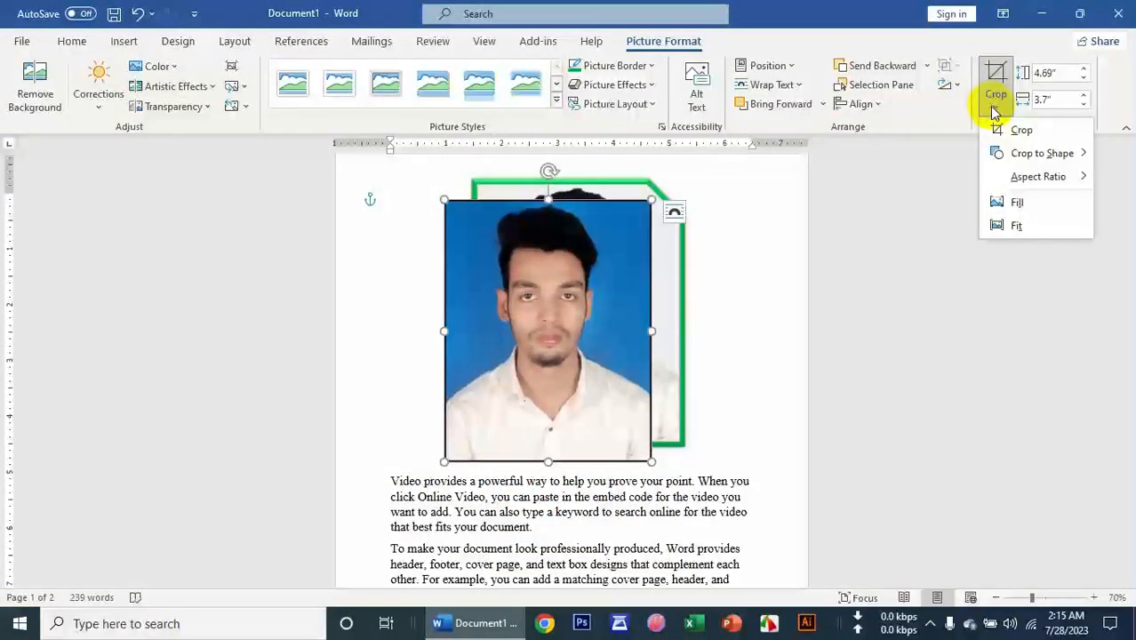
{"action": "left_click", "coordinate": [995, 127]}
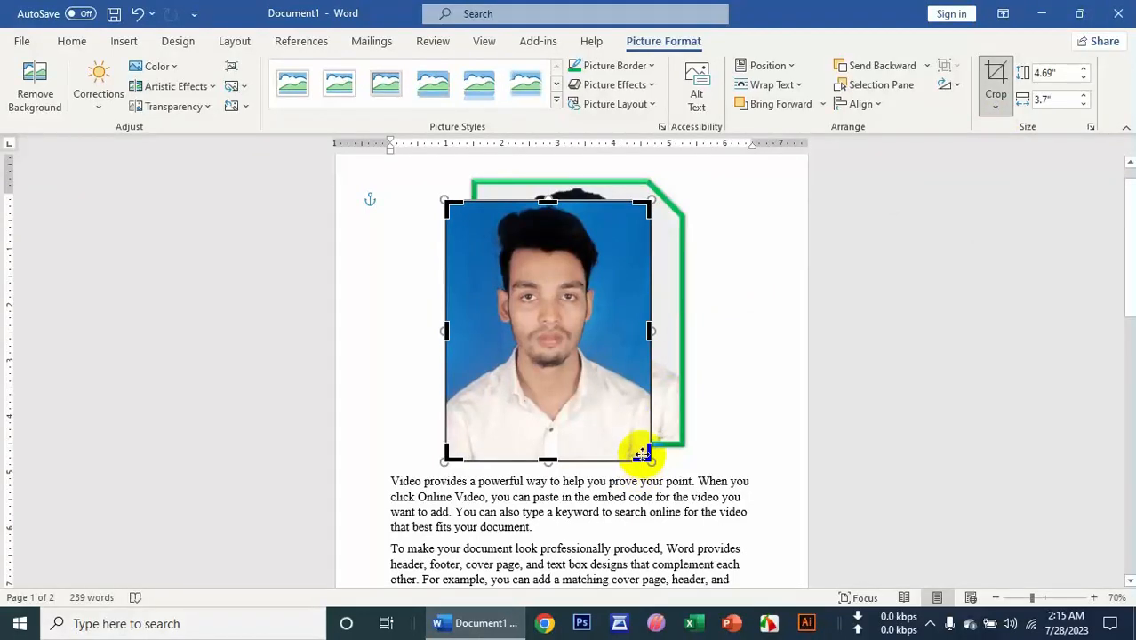
{"action": "left_click_drag", "start_coordinate": [642, 454], "coordinate": [640, 420]}
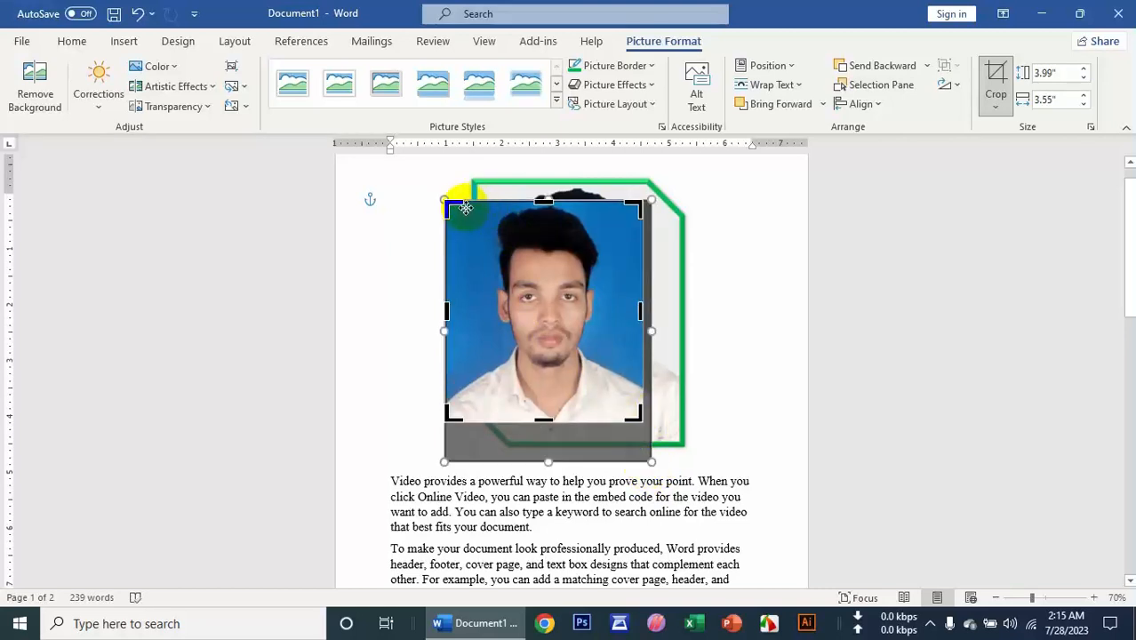
{"action": "left_click_drag", "start_coordinate": [451, 207], "coordinate": [458, 202]}
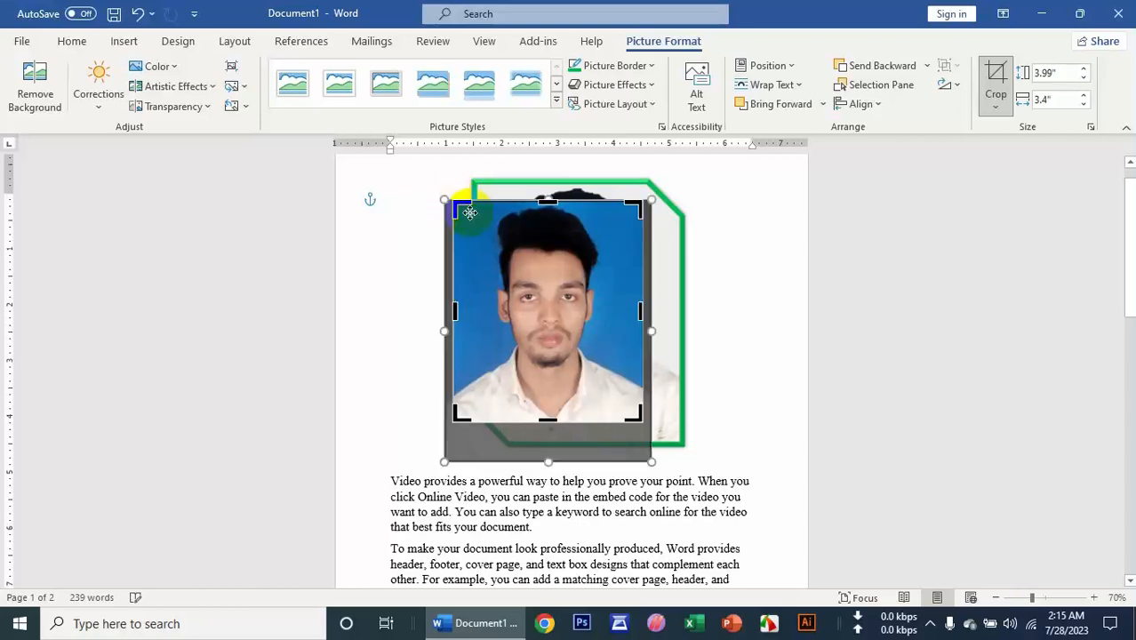
{"action": "key", "text": "Escape"}
{"action": "left_click", "coordinate": [544, 258]}
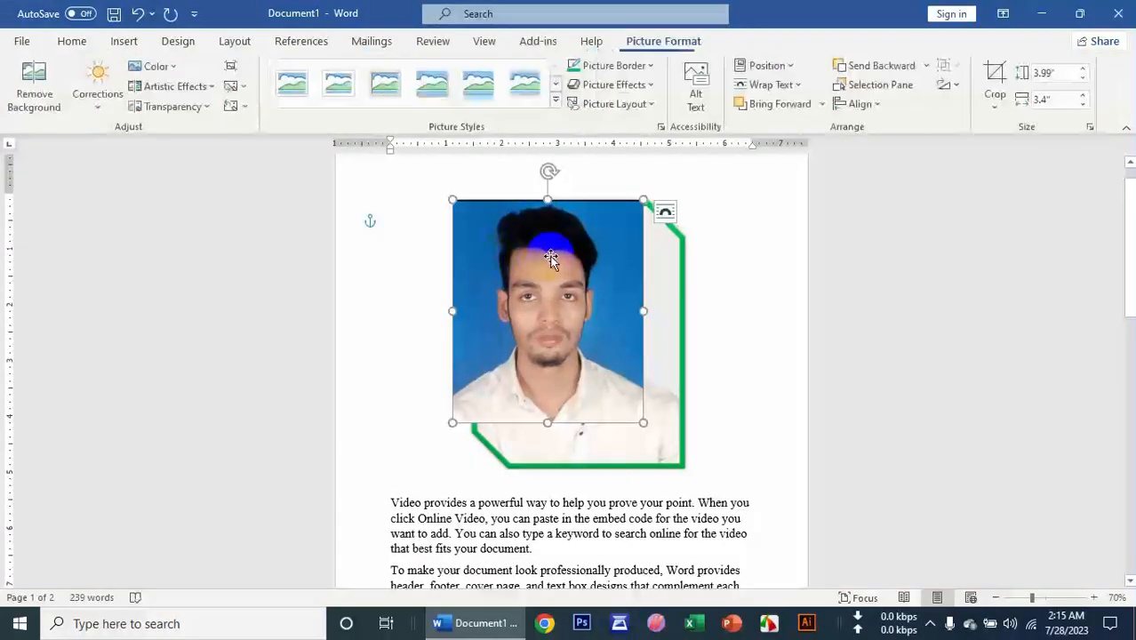
Step: Move the cropped portrait over the lower right of the green-bordered one and increase its height to 5"
{"action": "left_click_drag", "start_coordinate": [557, 258], "coordinate": [627, 318]}
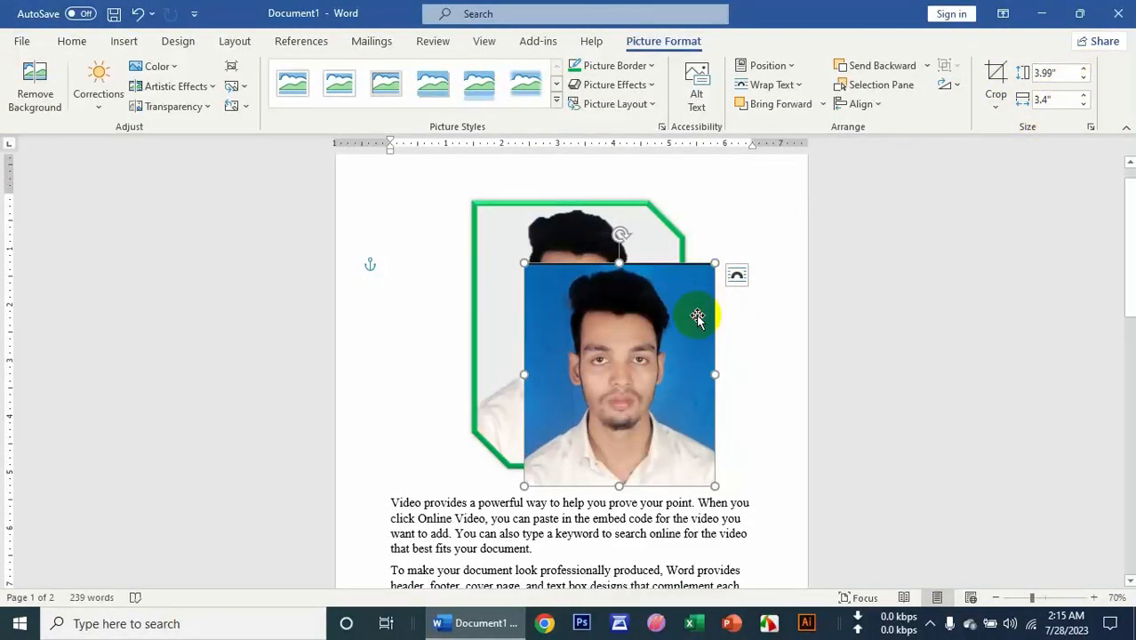
{"action": "left_click", "coordinate": [1085, 70]}
{"action": "left_click", "coordinate": [1085, 70]}
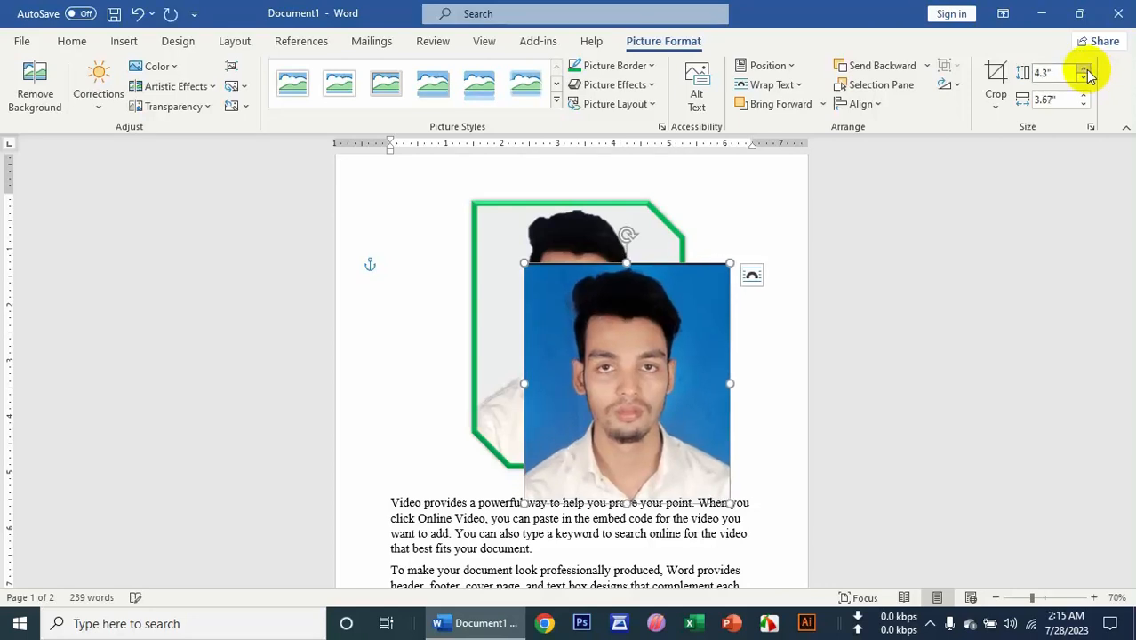
{"action": "left_click", "coordinate": [1086, 71]}
{"action": "left_click", "coordinate": [1085, 70]}
{"action": "left_click", "coordinate": [1085, 70]}
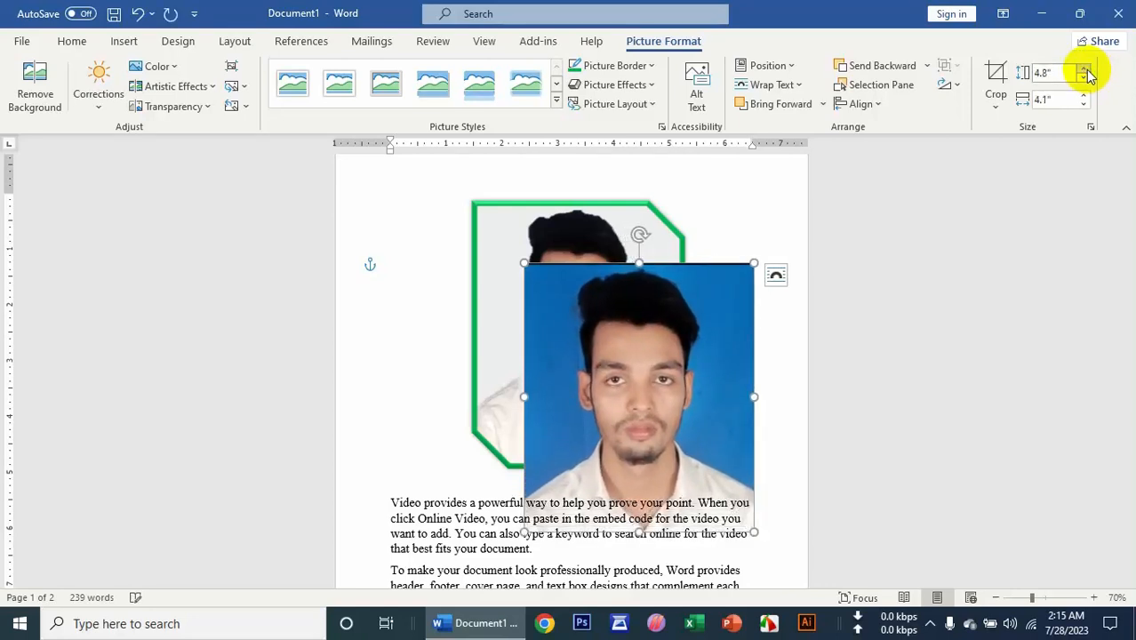
{"action": "left_click", "coordinate": [1085, 70]}
{"action": "left_click", "coordinate": [1085, 71]}
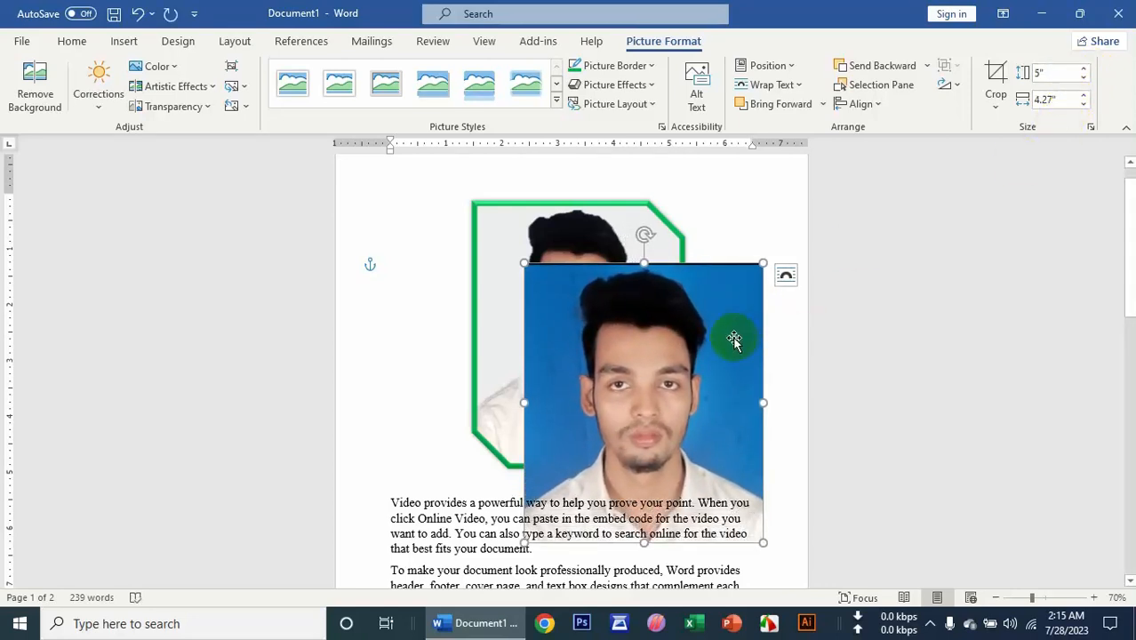
Step: Move the portrait back over the green-bordered one and increase its width to 5"
{"action": "left_click_drag", "start_coordinate": [732, 337], "coordinate": [643, 278]}
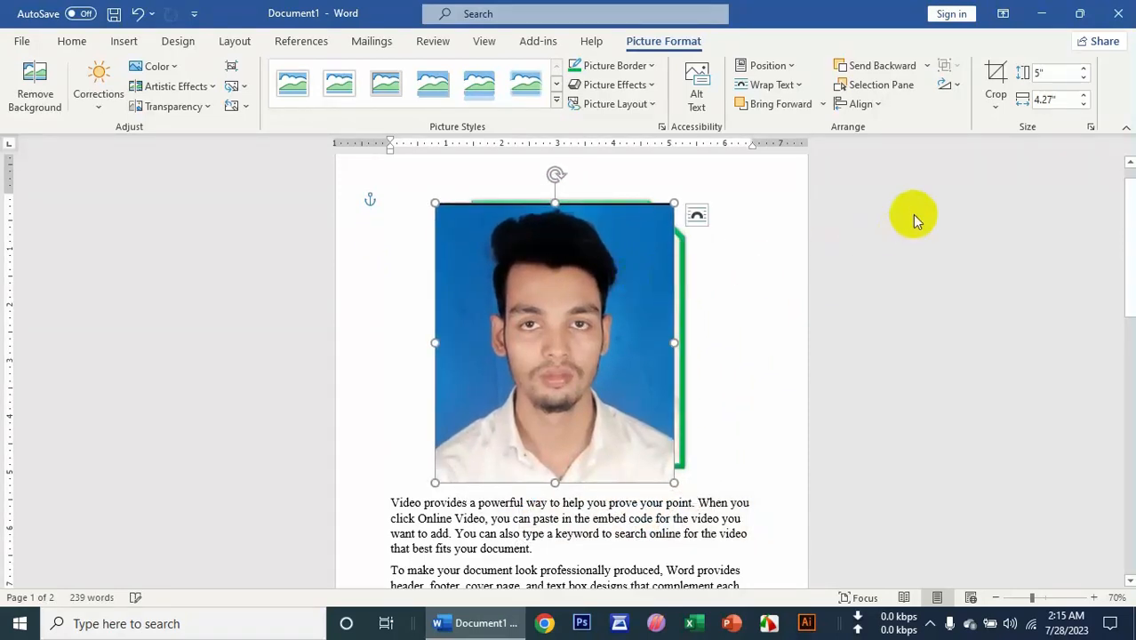
{"action": "left_click", "coordinate": [1083, 96]}
{"action": "left_click", "coordinate": [1083, 96]}
{"action": "left_click", "coordinate": [1082, 96]}
{"action": "left_click", "coordinate": [1083, 96]}
{"action": "left_click", "coordinate": [1082, 96]}
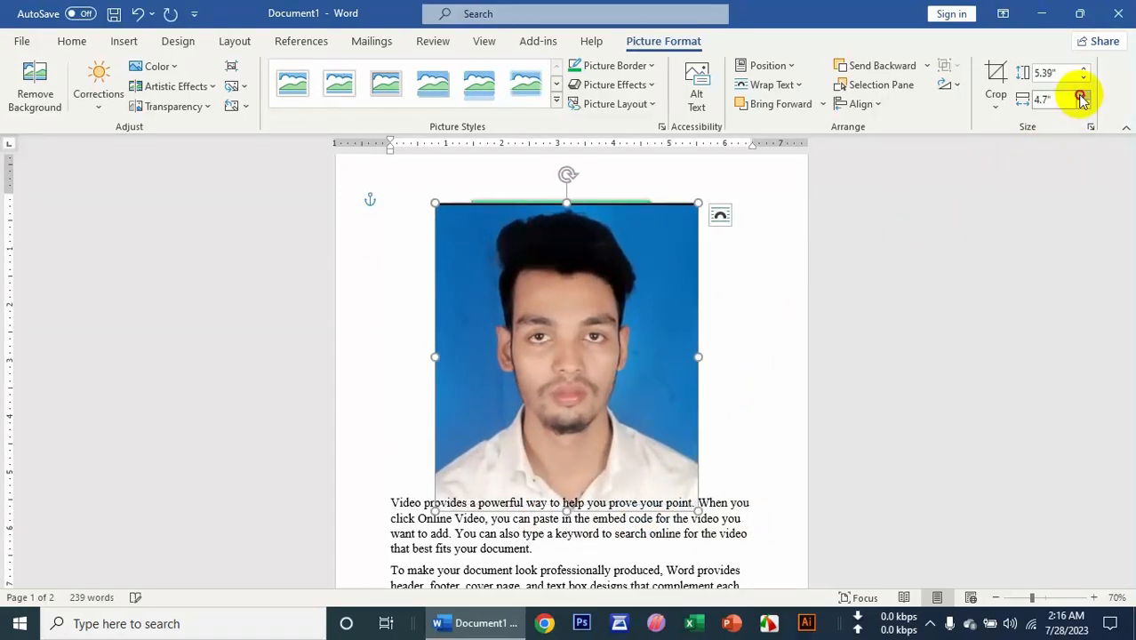
{"action": "left_click", "coordinate": [1082, 96]}
{"action": "left_click", "coordinate": [1082, 96]}
{"action": "left_click", "coordinate": [1083, 96]}
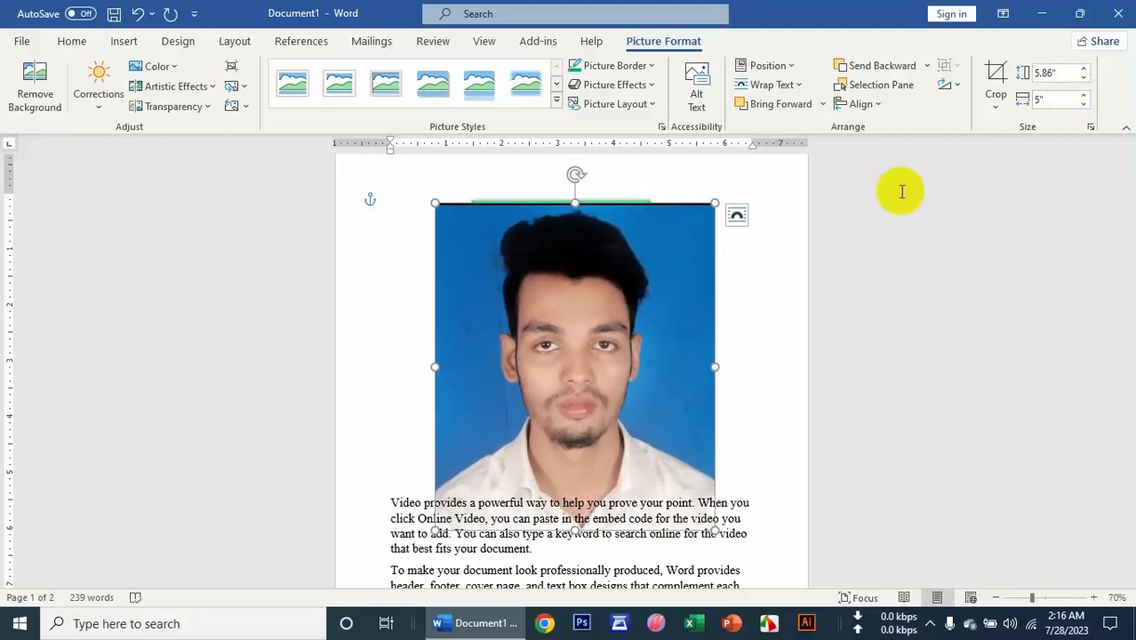
Step: Shift the enlarged portrait slightly up and left and stretch it vertically to a height of 8.07"
{"action": "left_click_drag", "start_coordinate": [593, 377], "coordinate": [576, 360]}
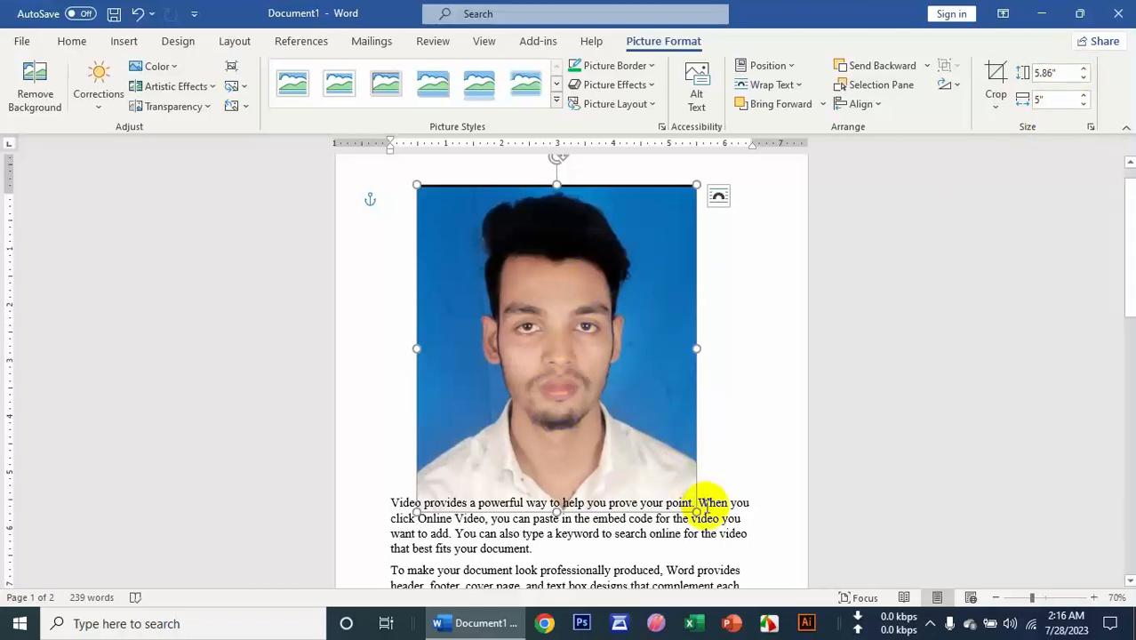
{"action": "left_click_drag", "start_coordinate": [698, 514], "coordinate": [696, 485]}
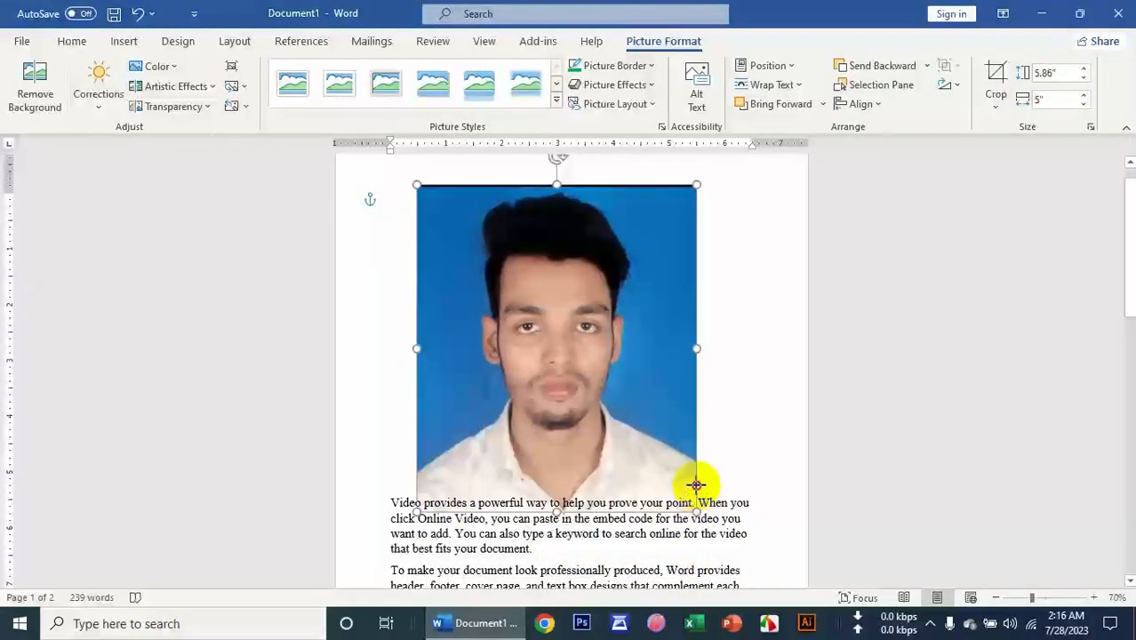
{"action": "left_click_drag", "start_coordinate": [553, 515], "coordinate": [545, 622]}
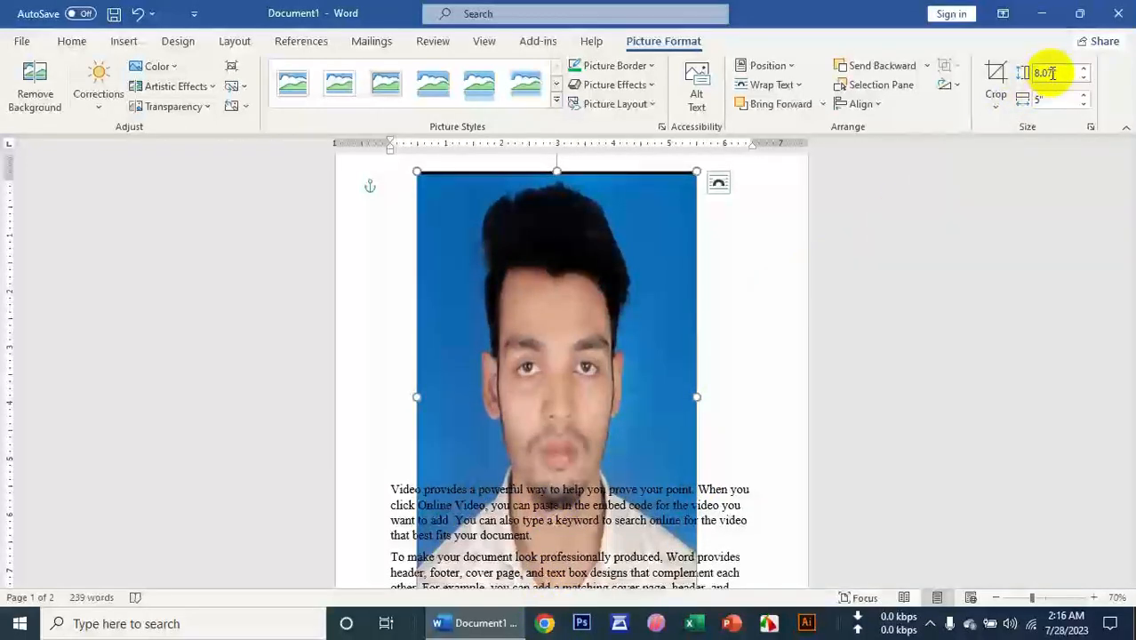
{"action": "left_click_drag", "start_coordinate": [1036, 74], "coordinate": [1060, 77]}
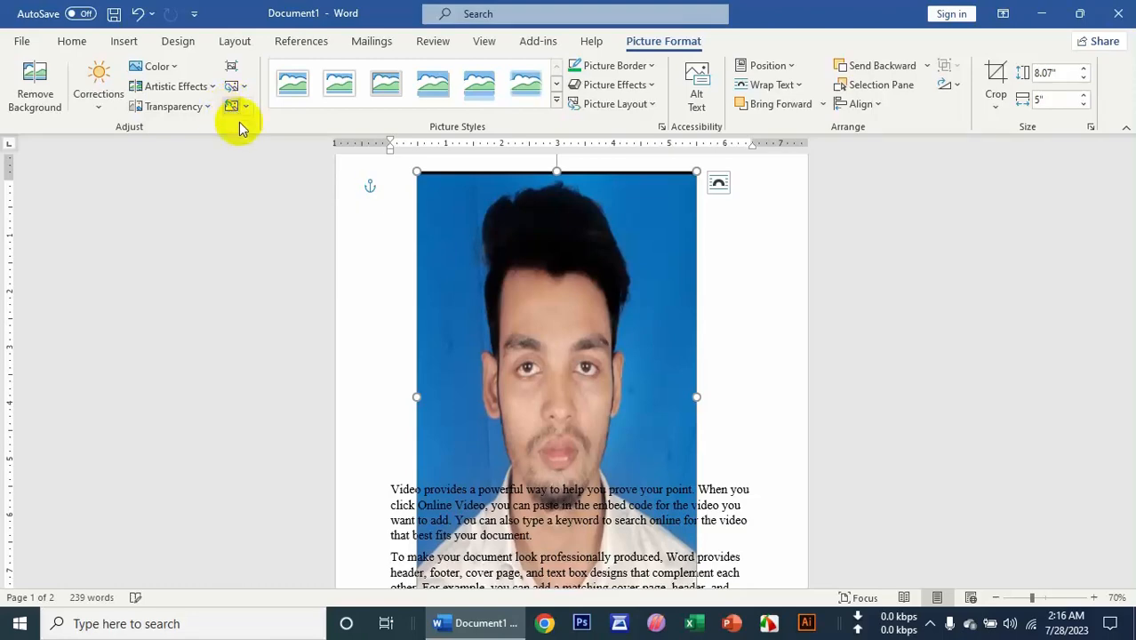
Step: Reset the stretched portrait's formatting and size, and place it over the middle of the green-bordered portrait
{"action": "left_click", "coordinate": [717, 340]}
{"action": "left_click", "coordinate": [614, 322]}
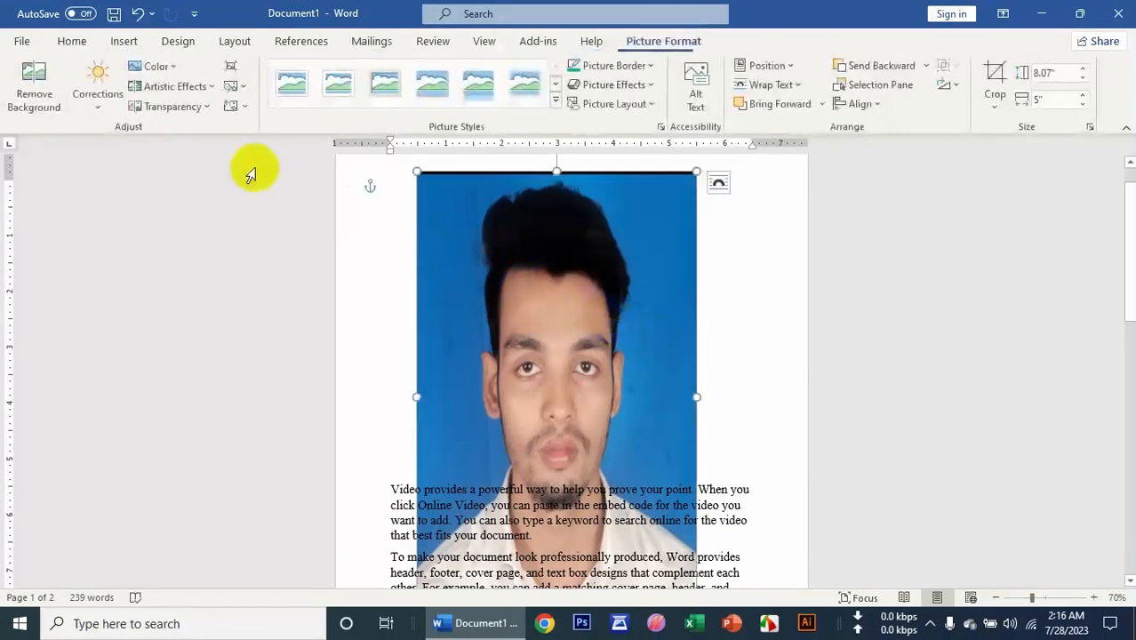
{"action": "left_click", "coordinate": [238, 108]}
{"action": "left_click", "coordinate": [252, 148]}
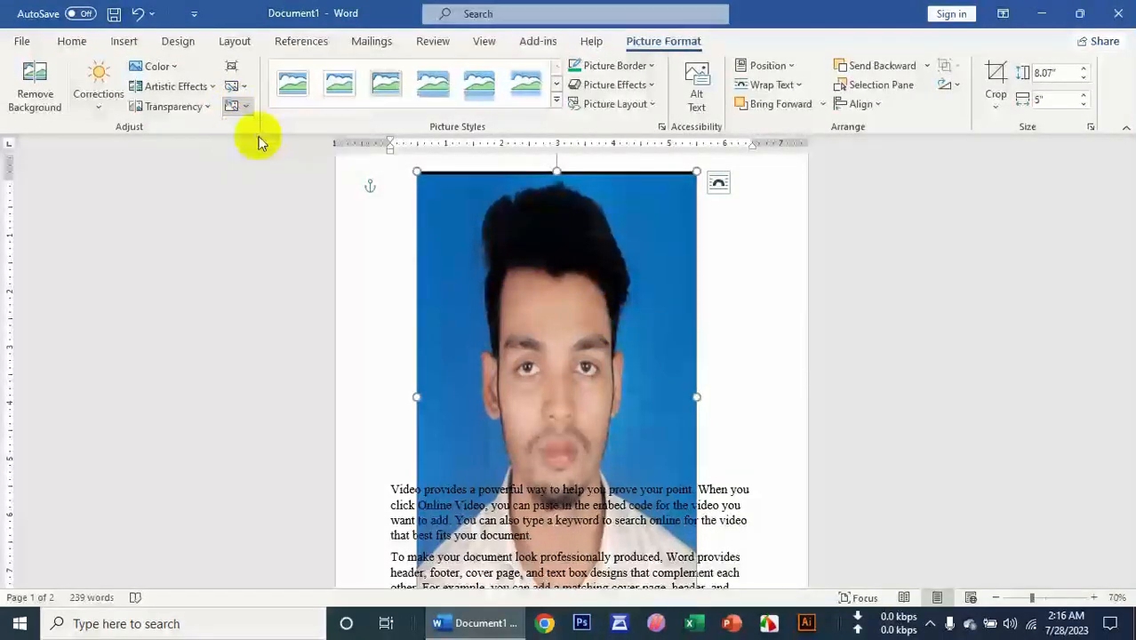
{"action": "left_click", "coordinate": [245, 106]}
{"action": "left_click", "coordinate": [255, 157]}
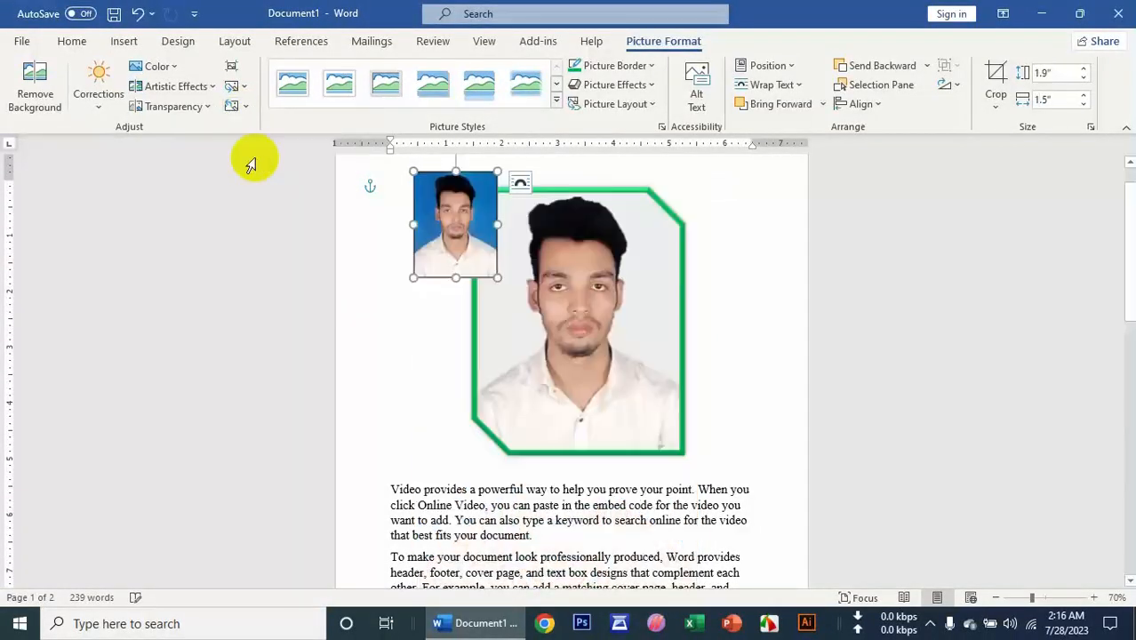
{"action": "left_click_drag", "start_coordinate": [459, 255], "coordinate": [586, 354]}
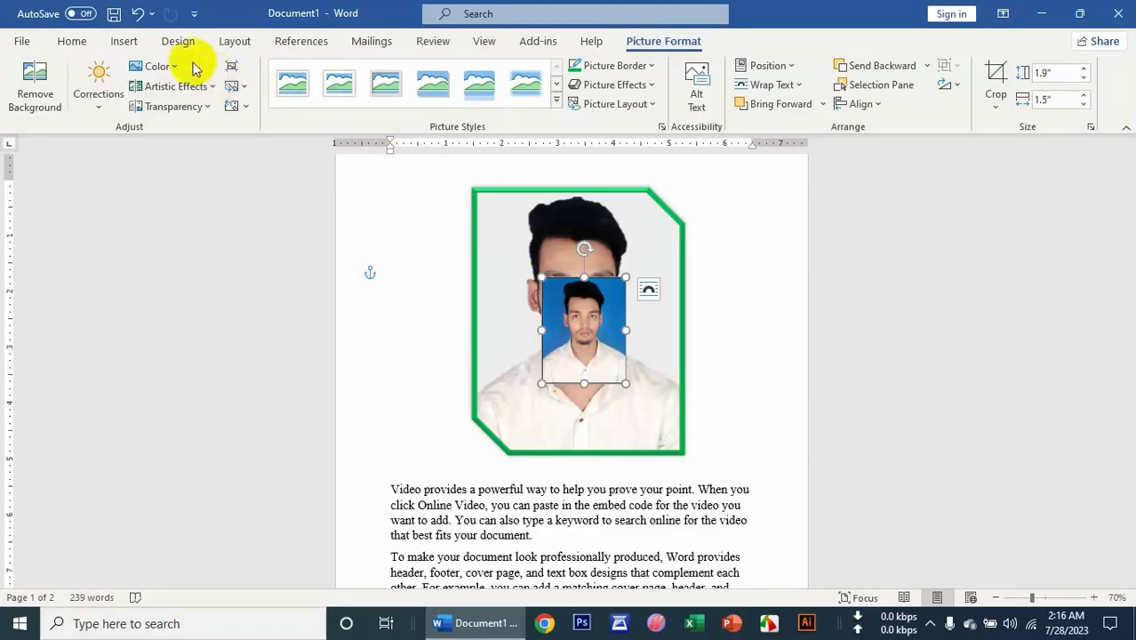
Step: Delete the green-bordered portrait and the small blue-background portrait from the page
{"action": "left_click", "coordinate": [483, 283]}
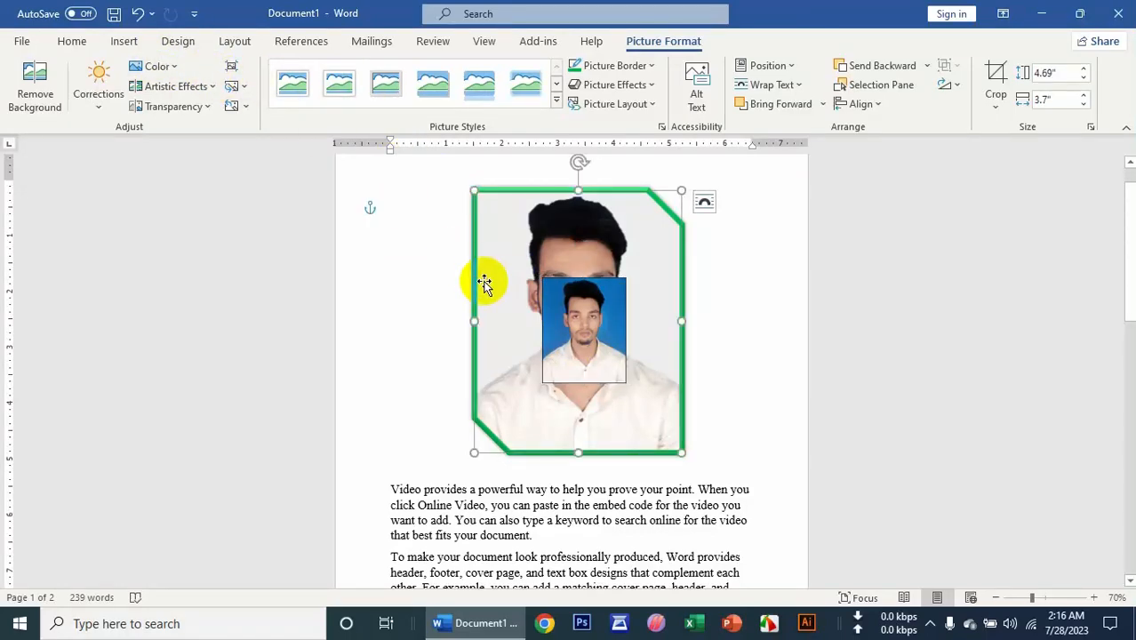
{"action": "key", "text": "Delete"}
{"action": "left_click", "coordinate": [572, 353]}
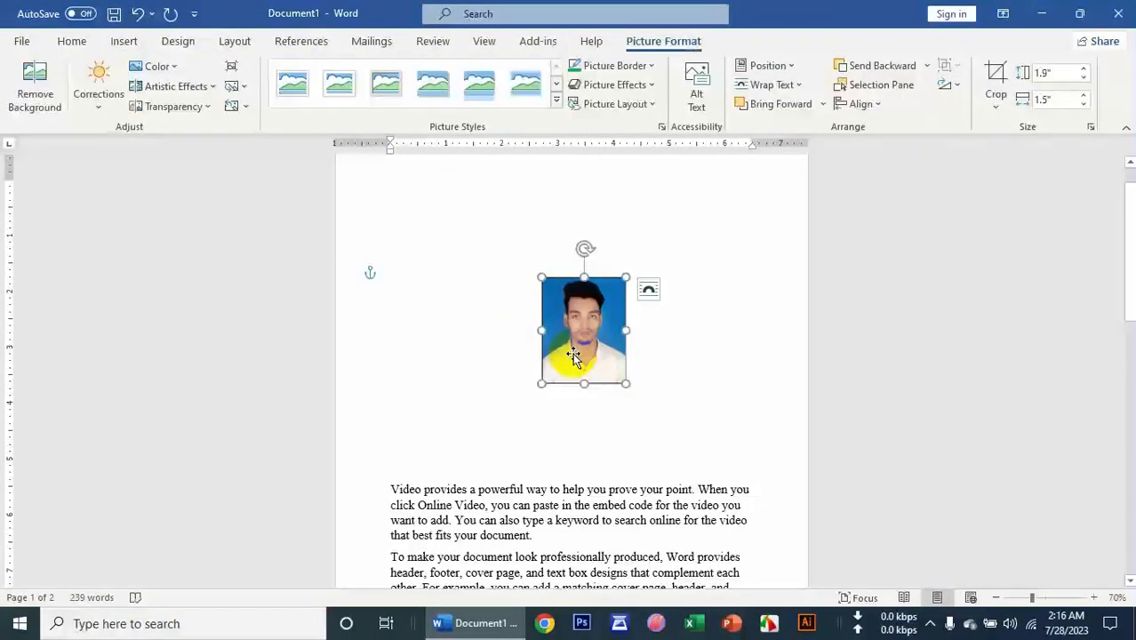
{"action": "key", "text": "Delete"}
{"action": "left_click", "coordinate": [123, 41]}
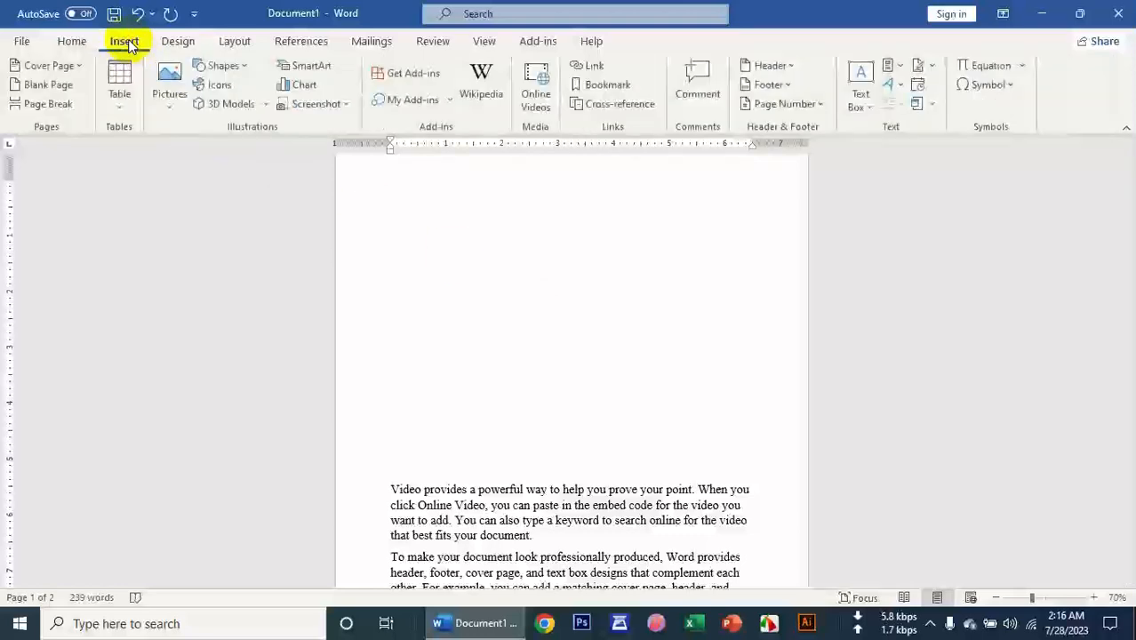
{"action": "left_click", "coordinate": [162, 93]}
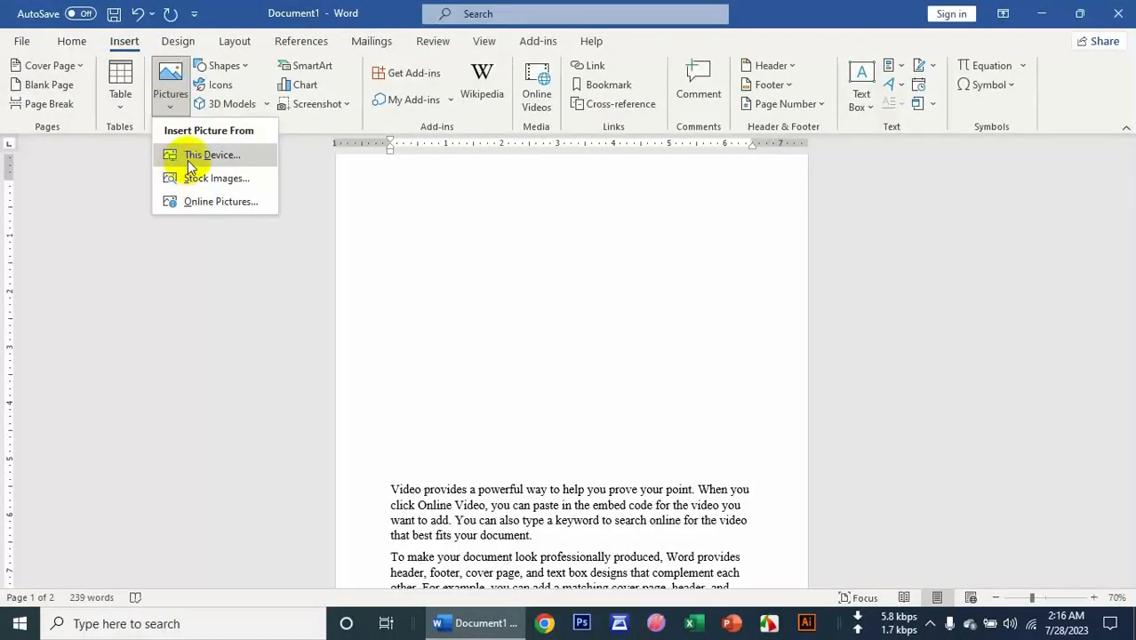
{"action": "left_click", "coordinate": [414, 248]}
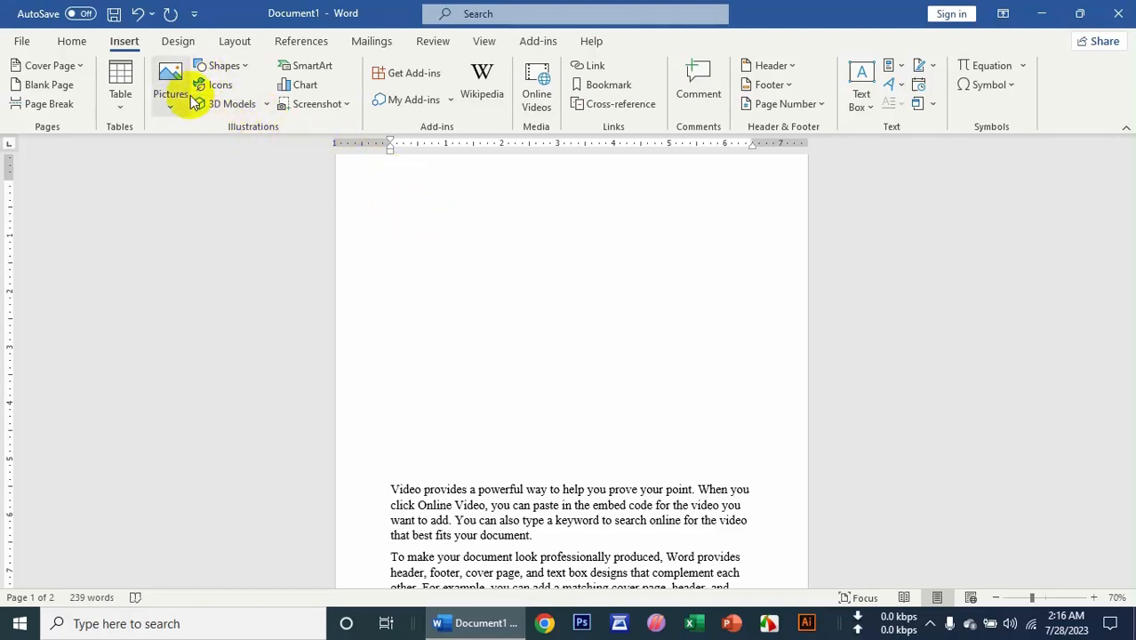
{"action": "left_click", "coordinate": [222, 71]}
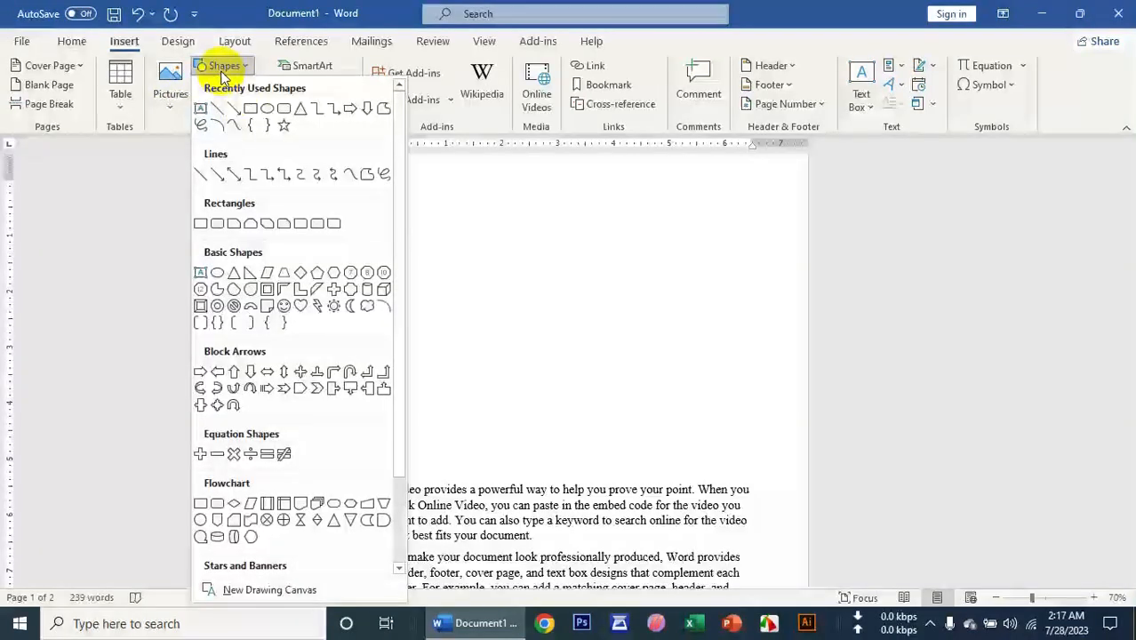
{"action": "left_click", "coordinate": [435, 263]}
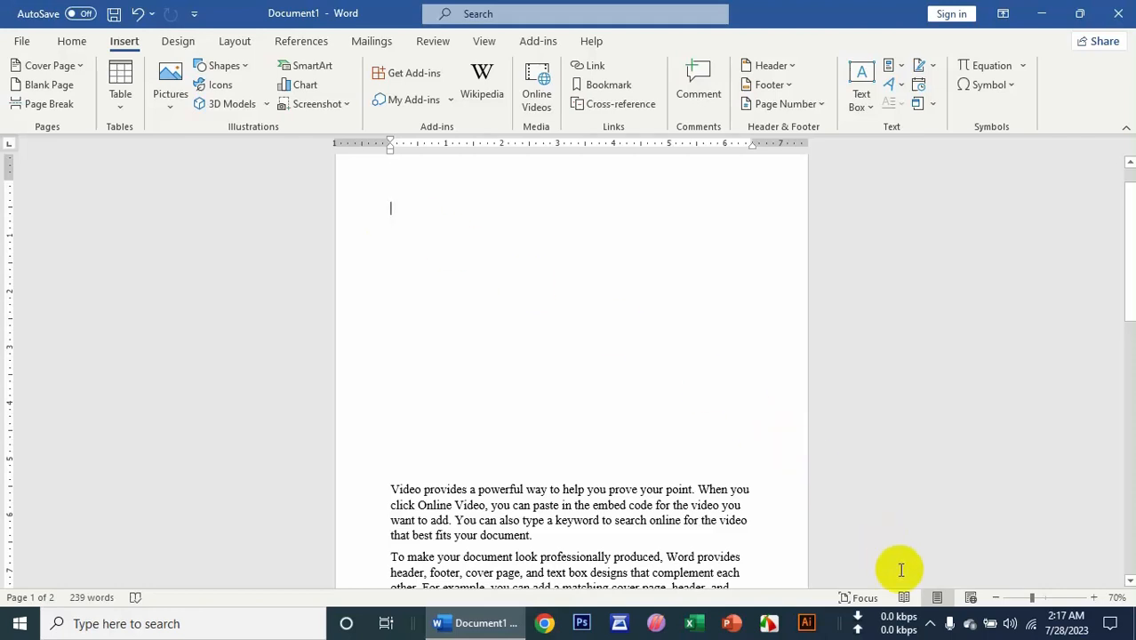
{"action": "left_click", "coordinate": [930, 627]}
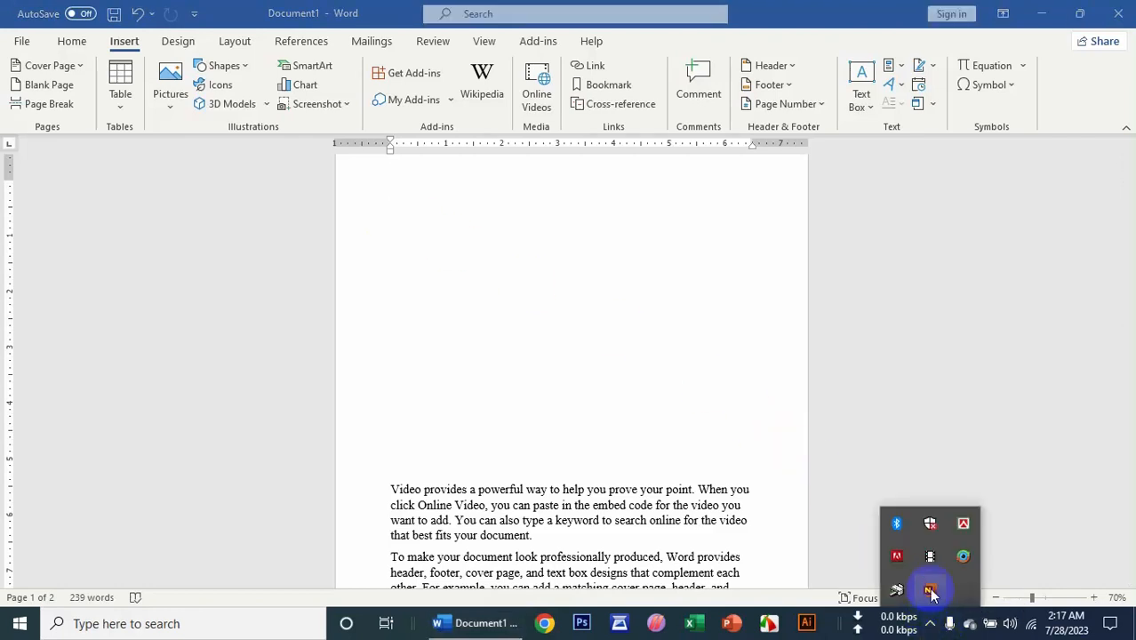